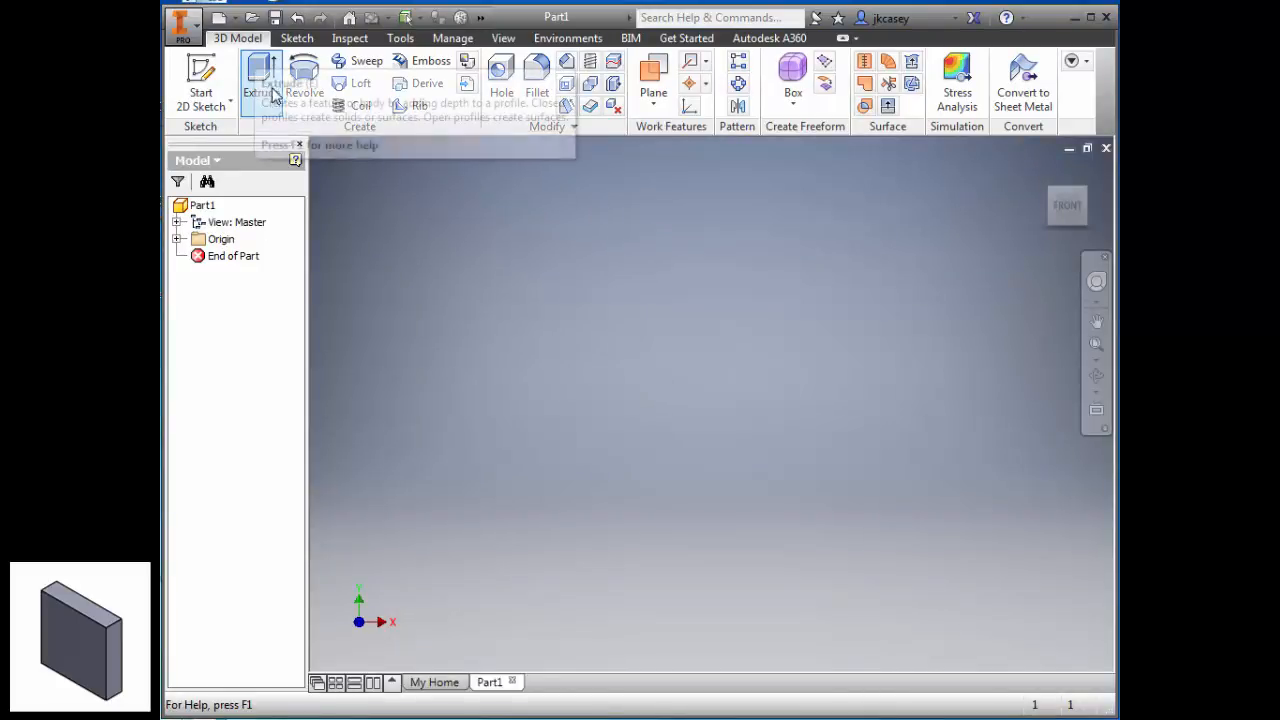
Expand the Origin folder and examine the XY, XZ and YZ planes from the front, top and right views.
click(177, 239)
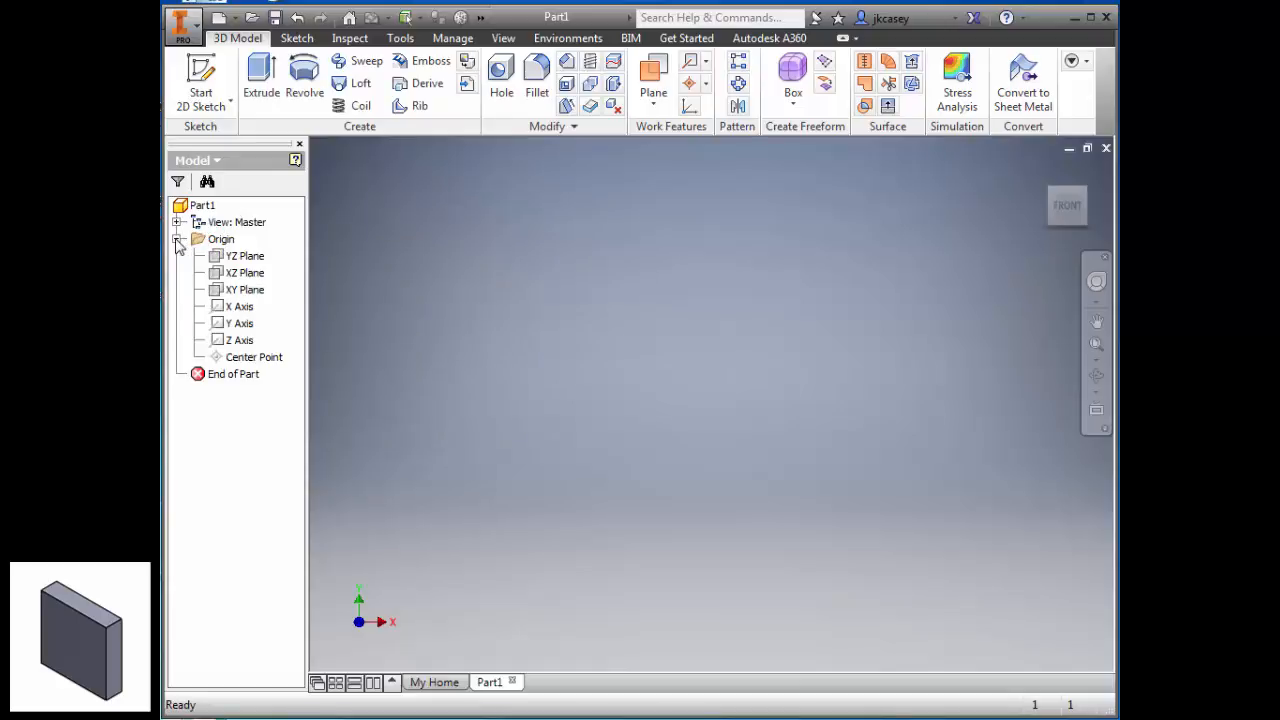
click(250, 290)
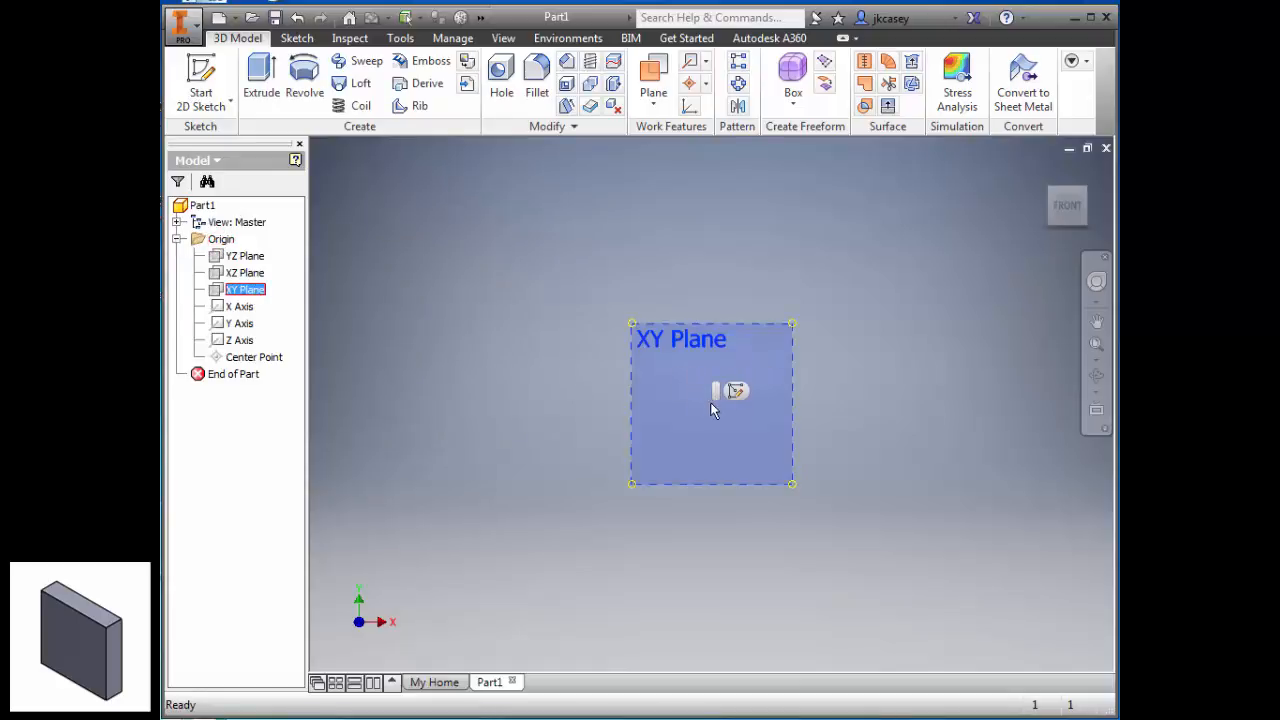
mouse_move(1066, 207)
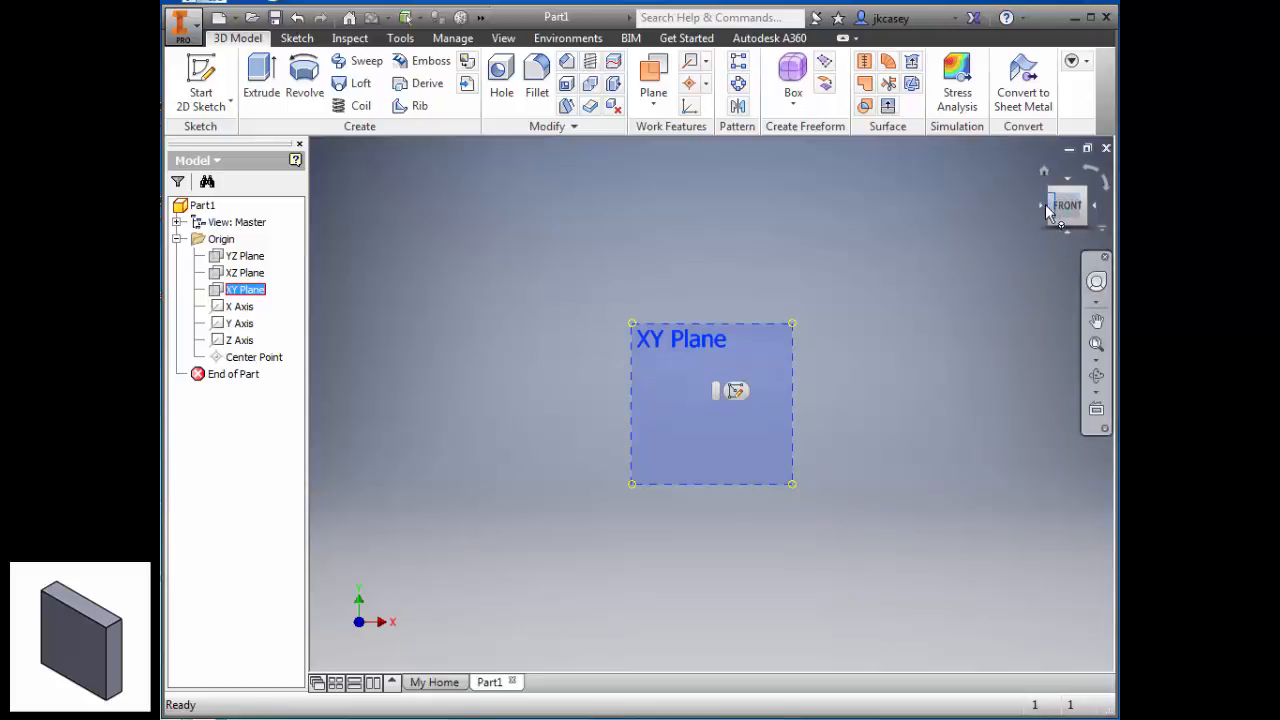
click(245, 272)
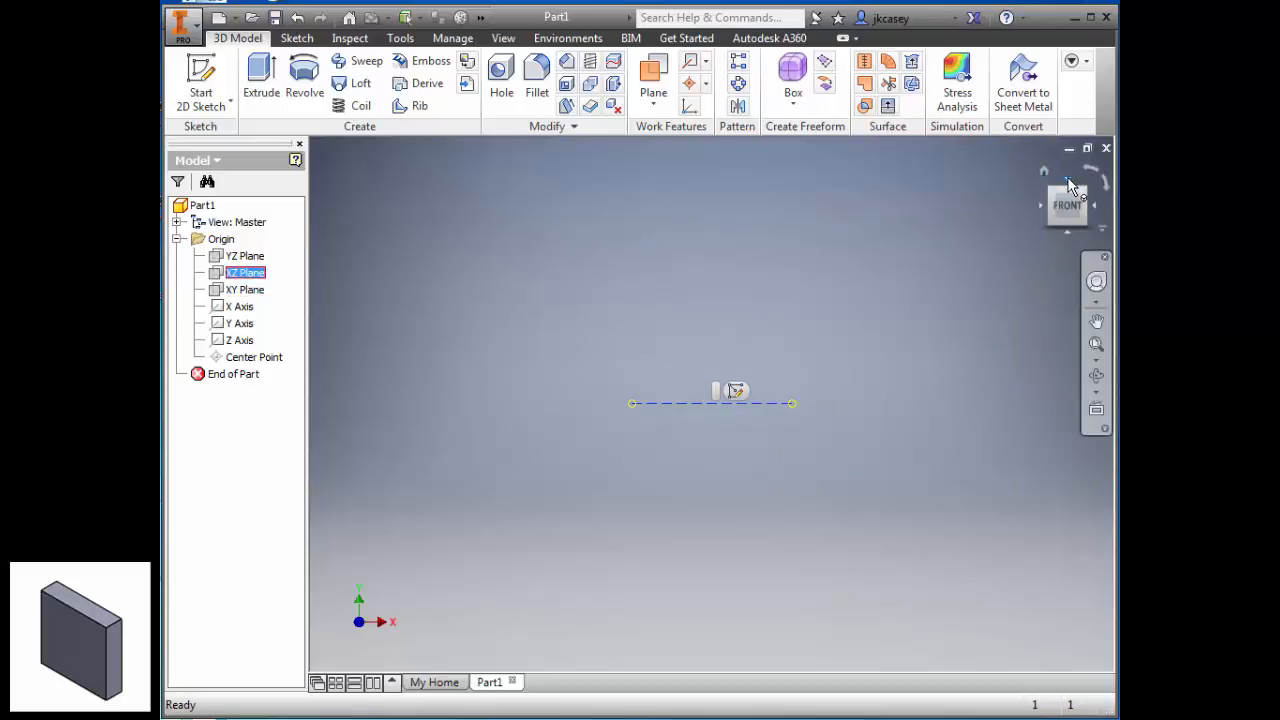
click(1068, 183)
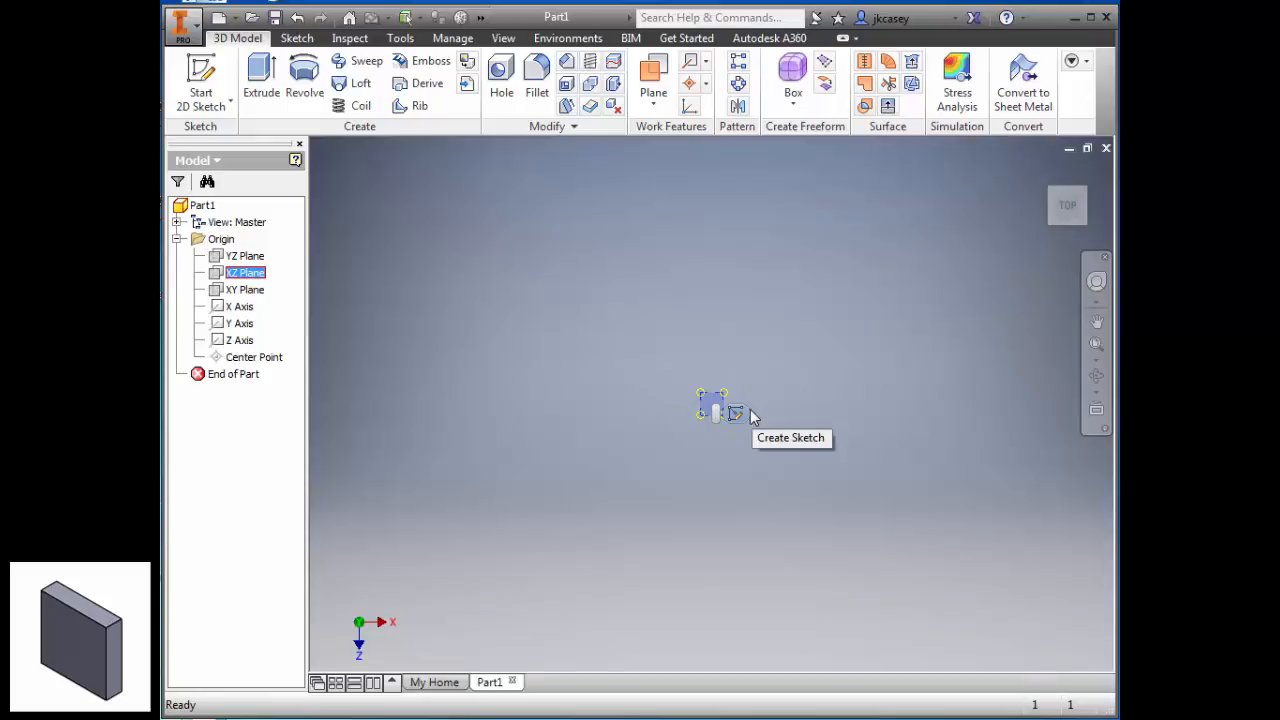
scroll(782, 372, down, 3)
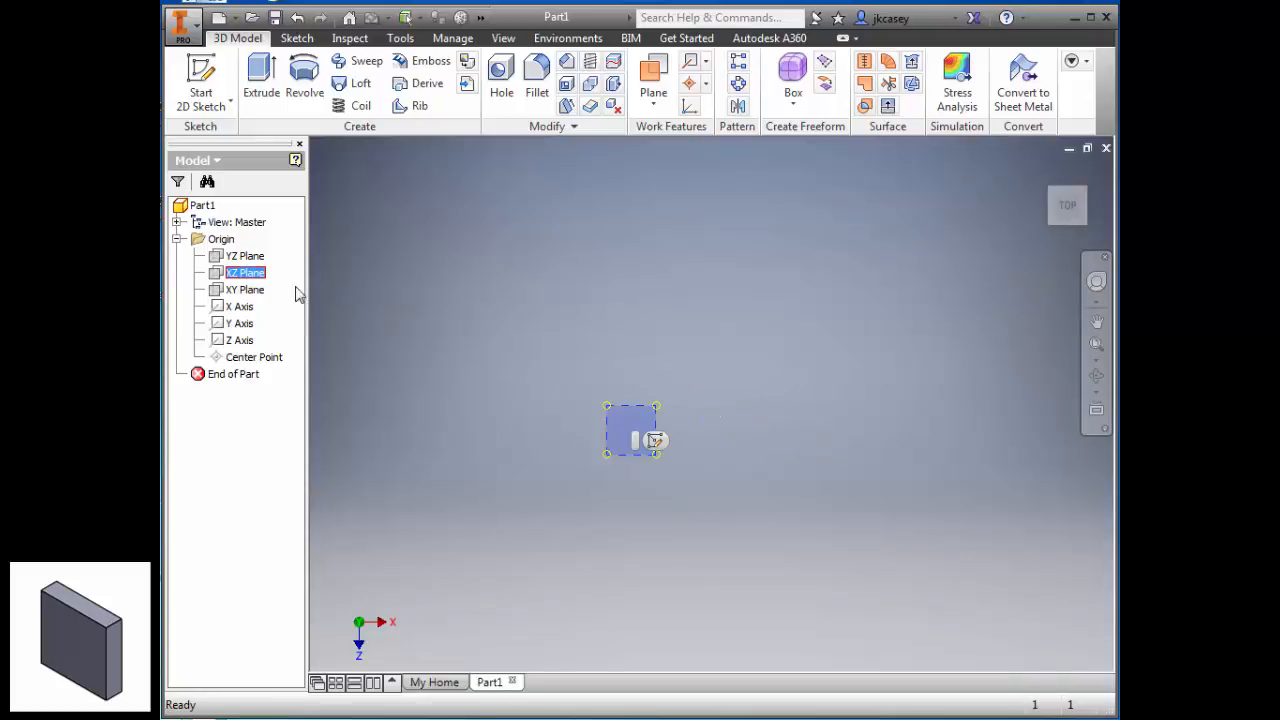
click(245, 256)
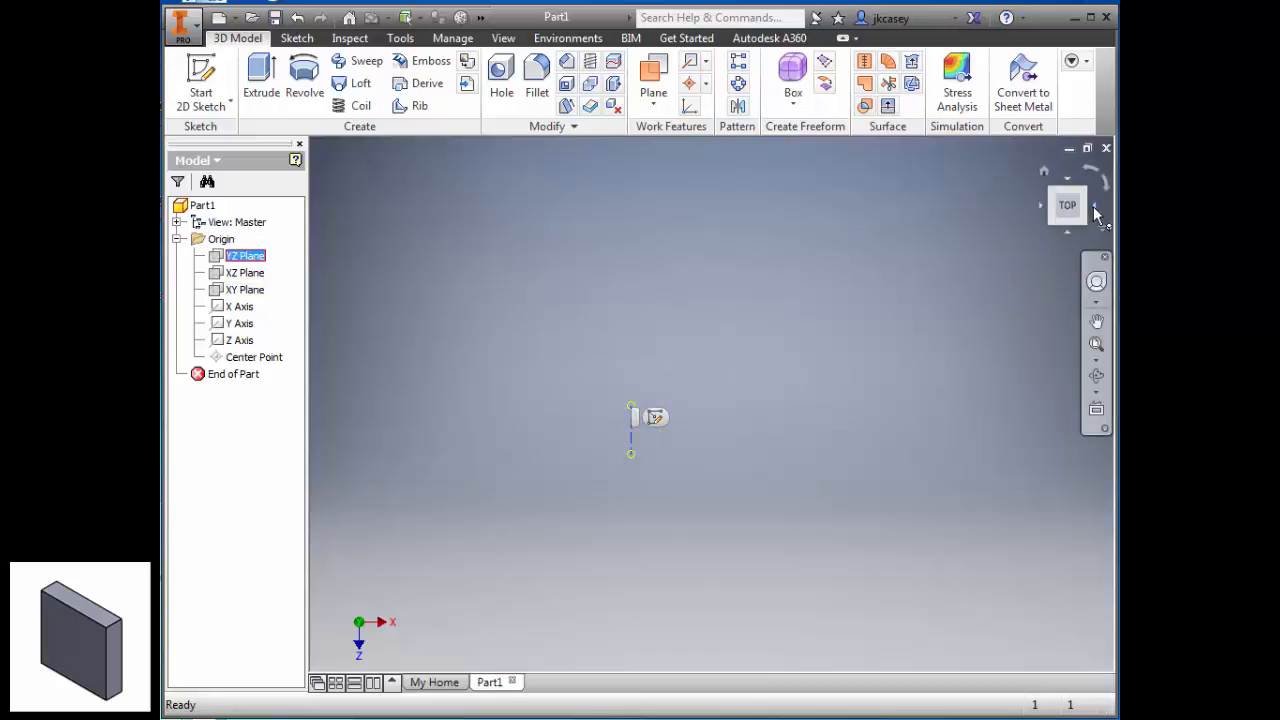
click(1094, 207)
click(1104, 183)
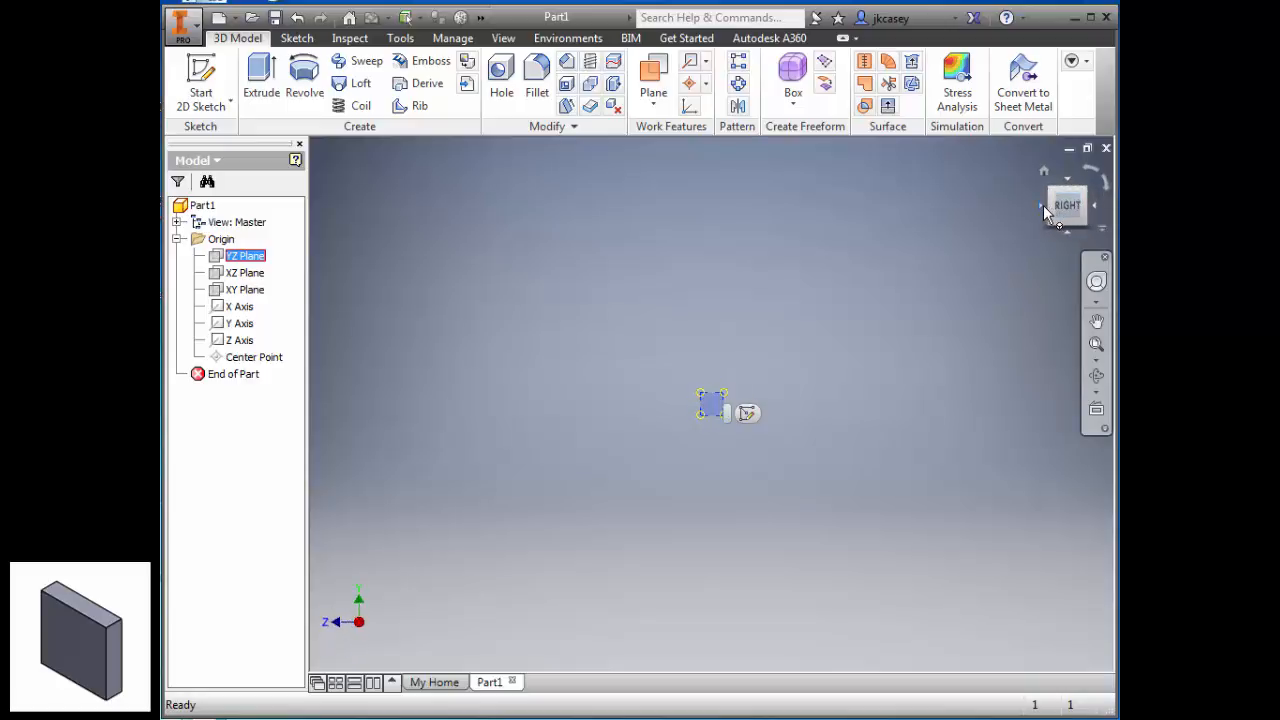
Return to the front view and create a 2D sketch on the XY Plane.
click(1043, 205)
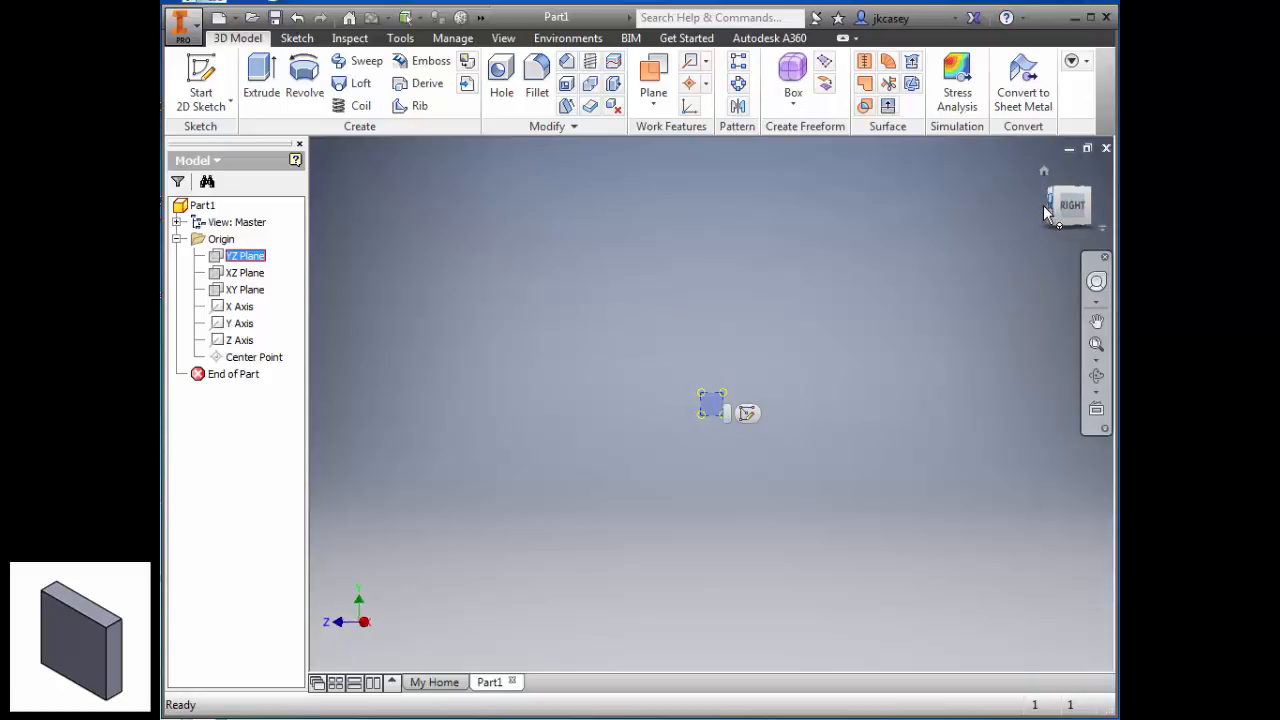
click(240, 290)
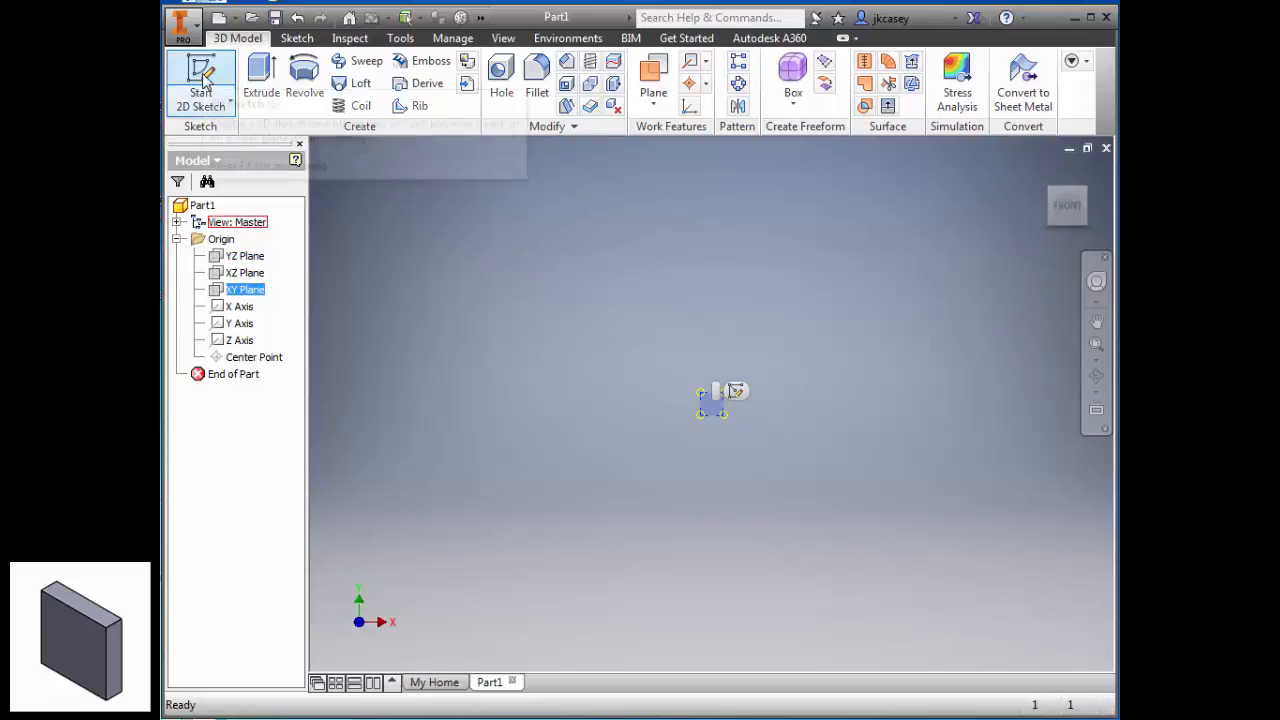
click(737, 393)
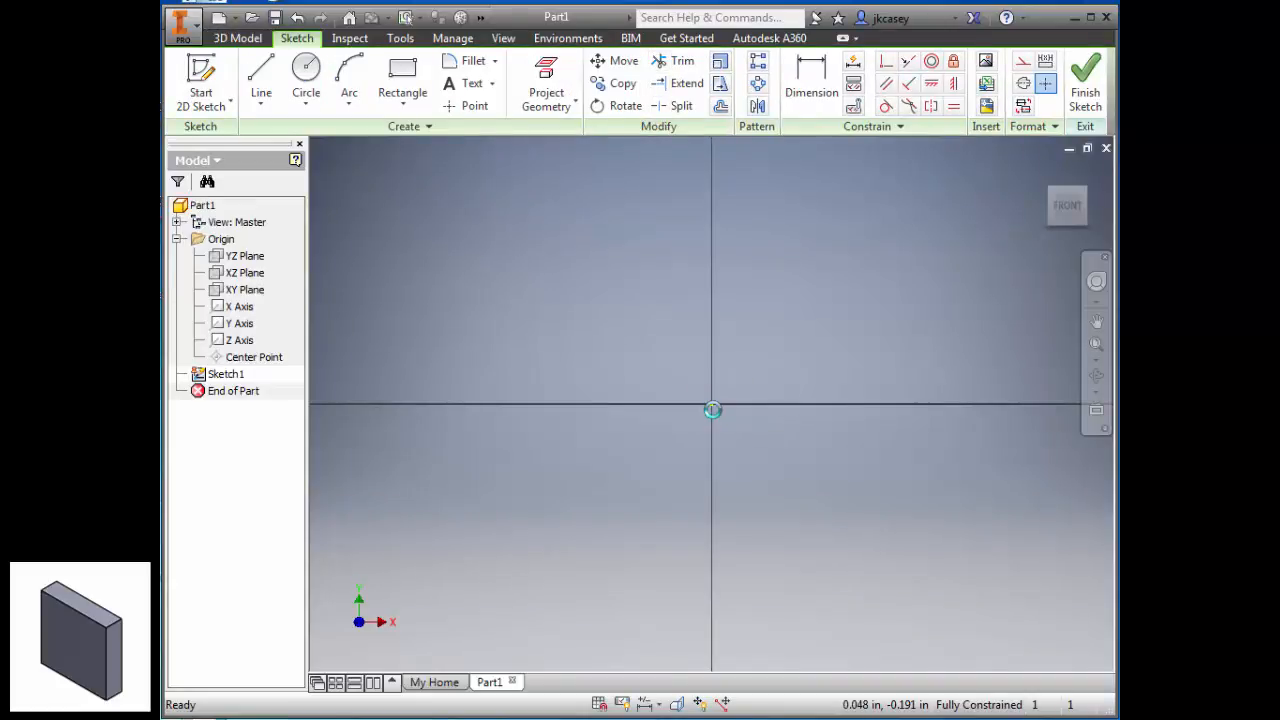
Draw a closed rectangle of lines from the origin, about 8.07 in wide and 7.61 in high, and finish the sketch.
click(260, 80)
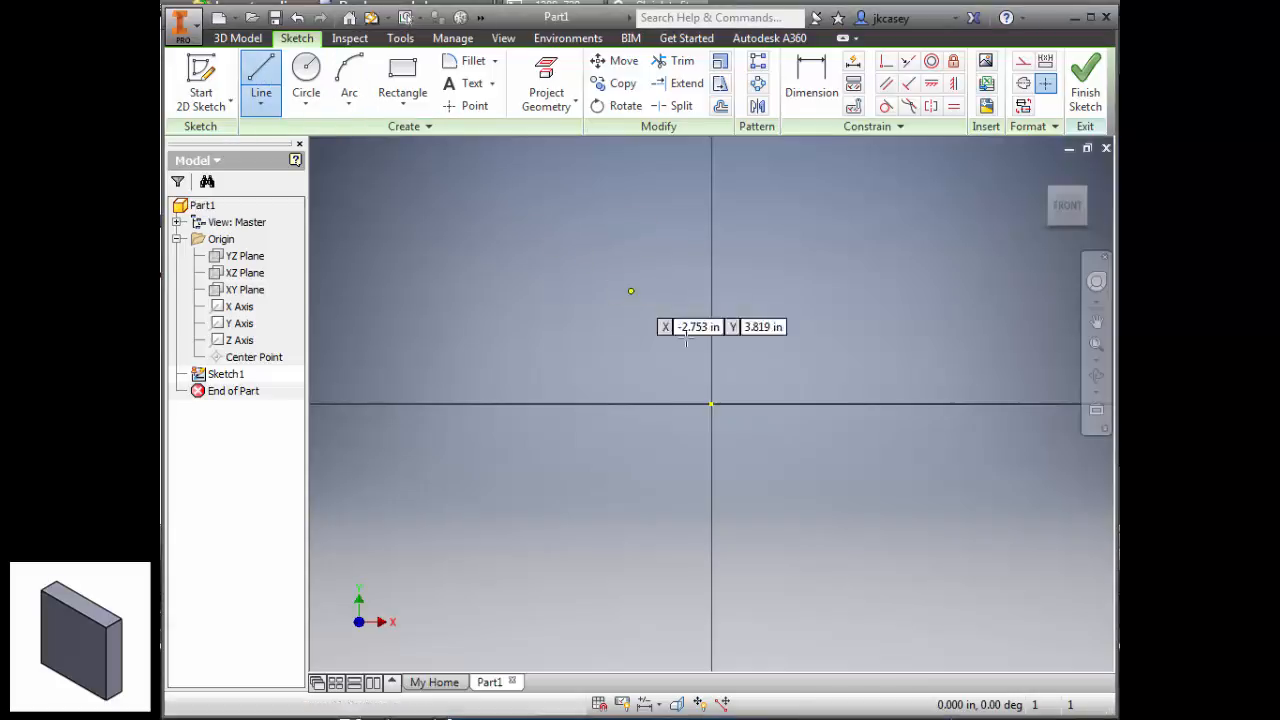
click(711, 404)
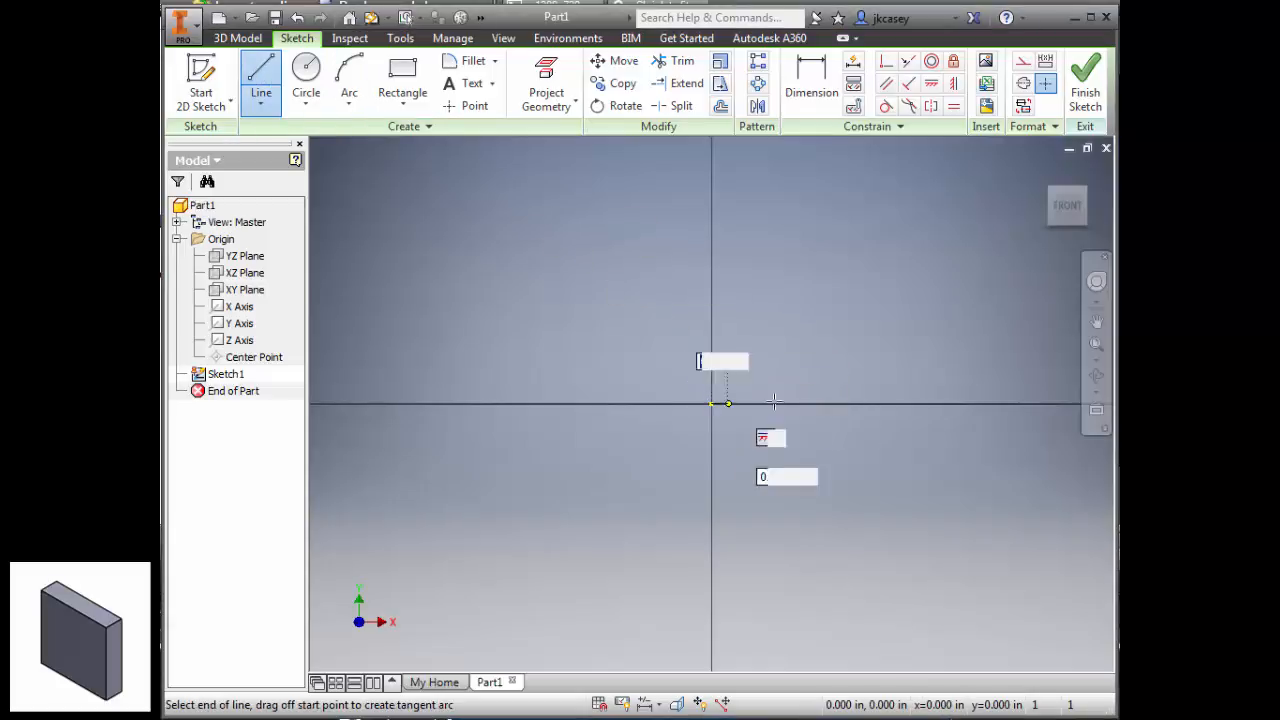
click(949, 404)
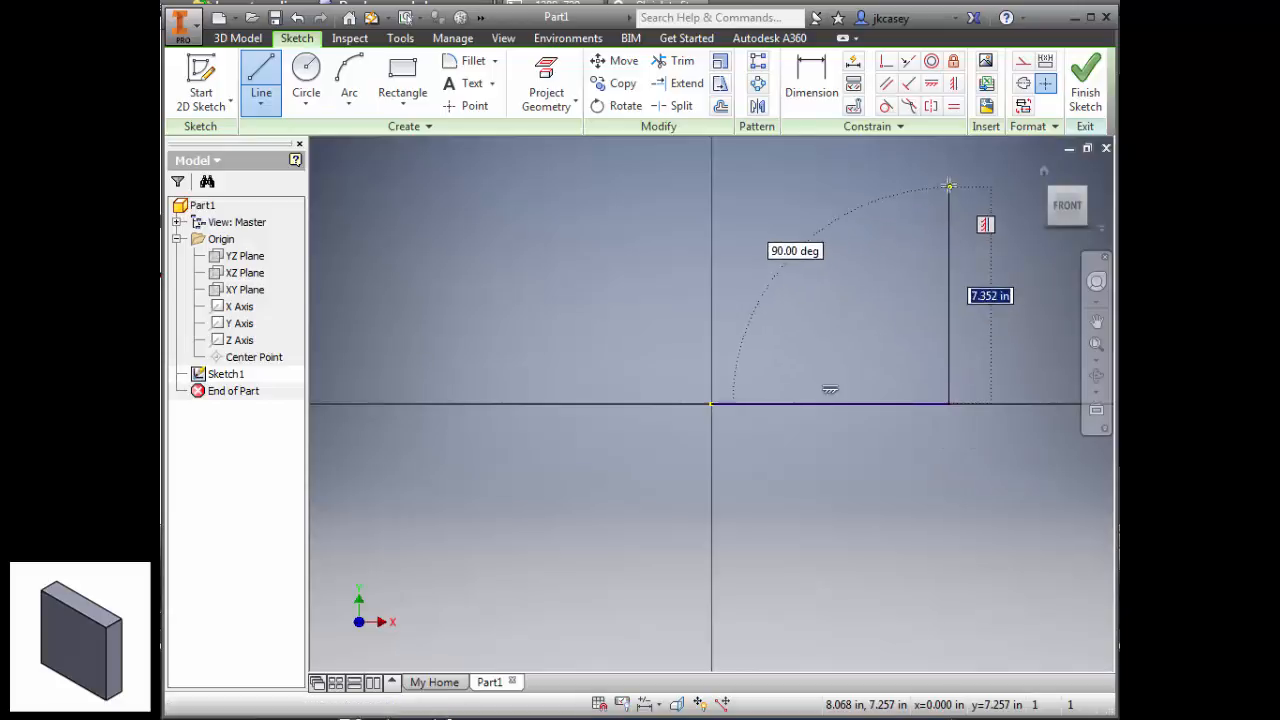
click(949, 179)
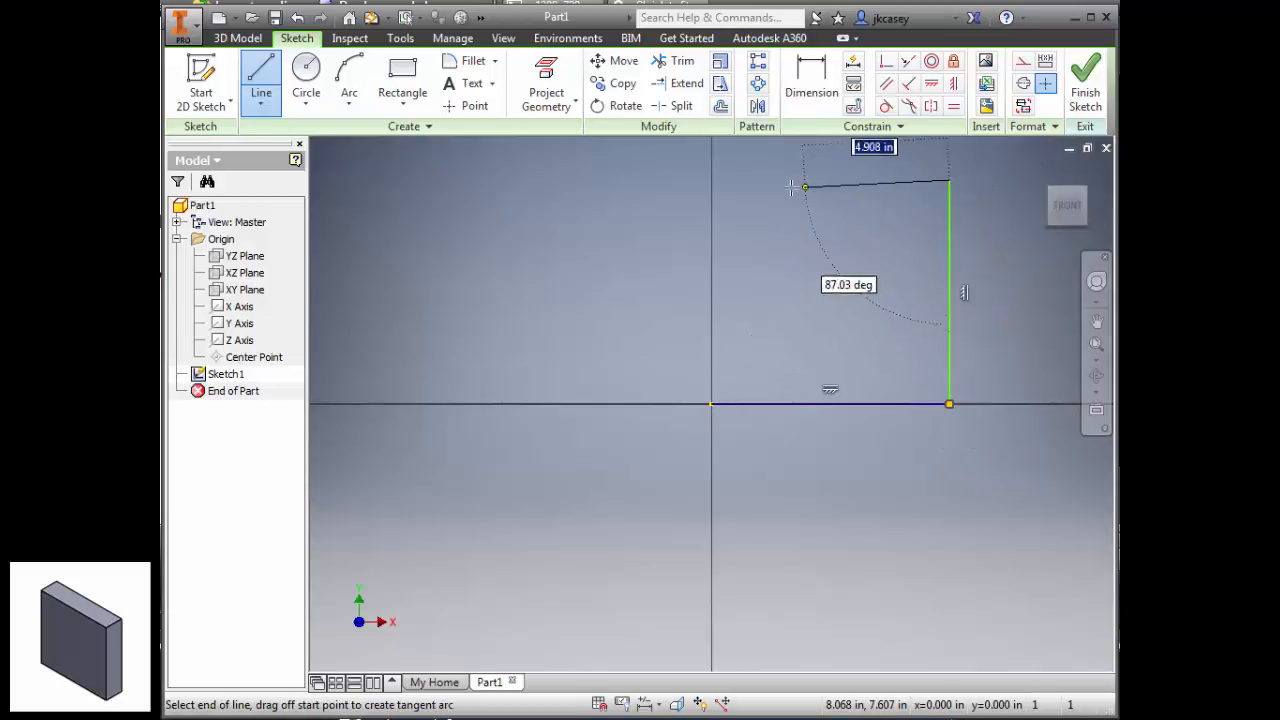
click(711, 179)
click(711, 404)
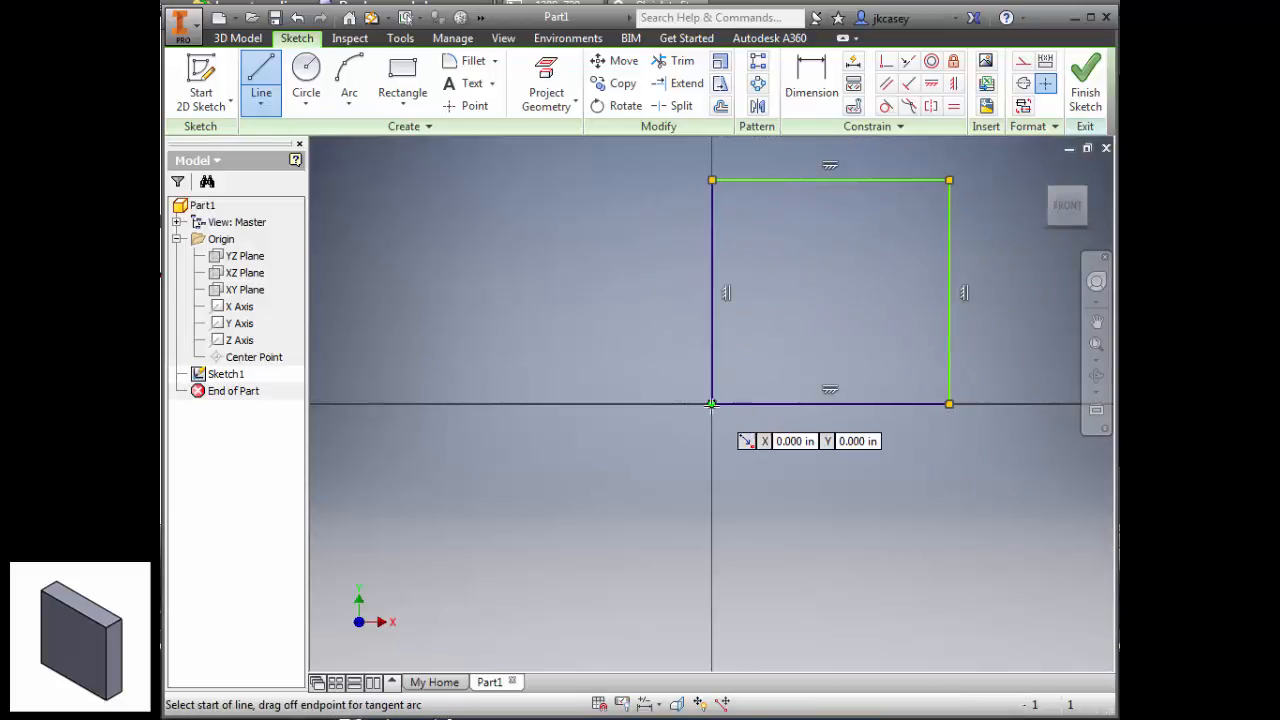
click(1081, 88)
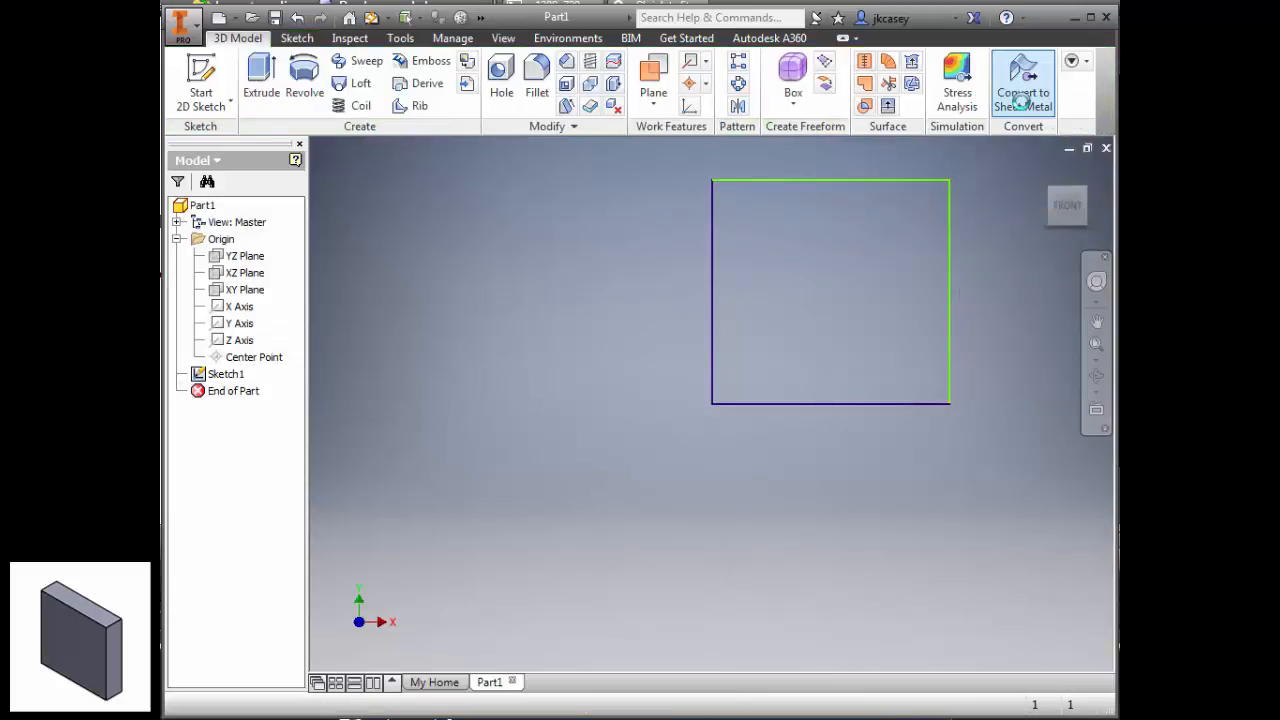
Start extruding the rectangle and preview it in Direction 2 and Direction 1 from the home view.
click(263, 75)
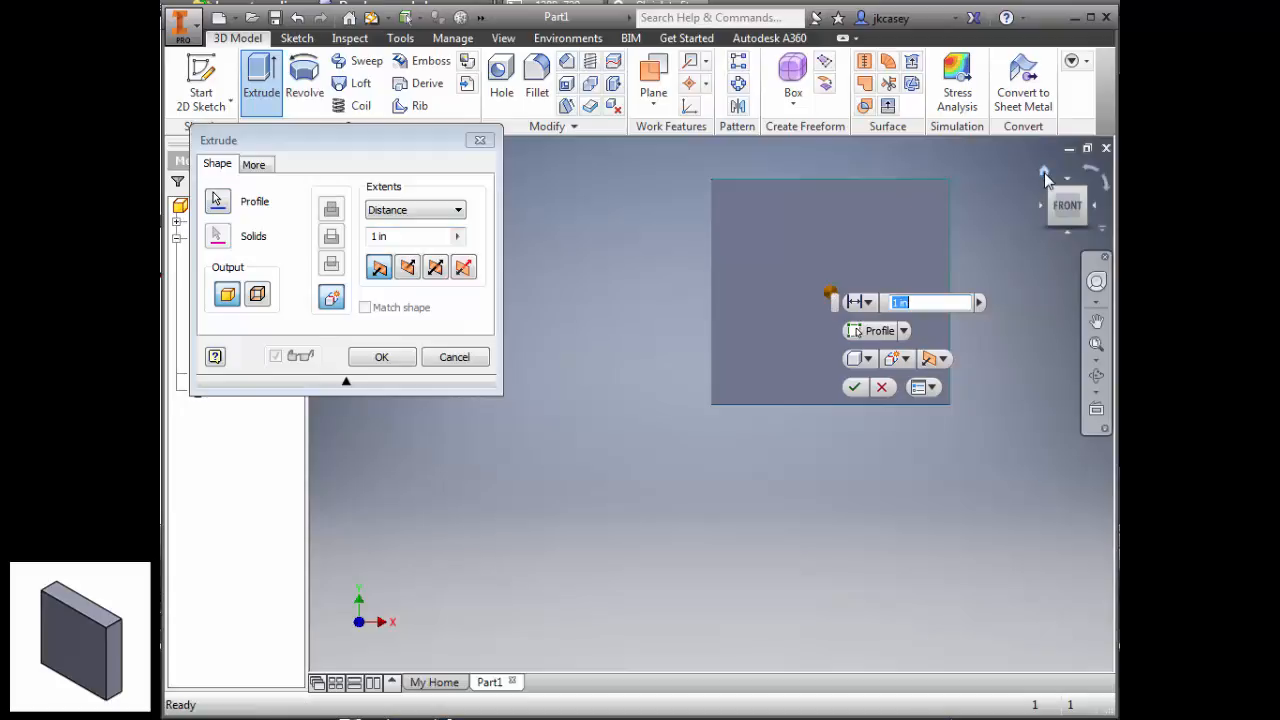
click(1043, 171)
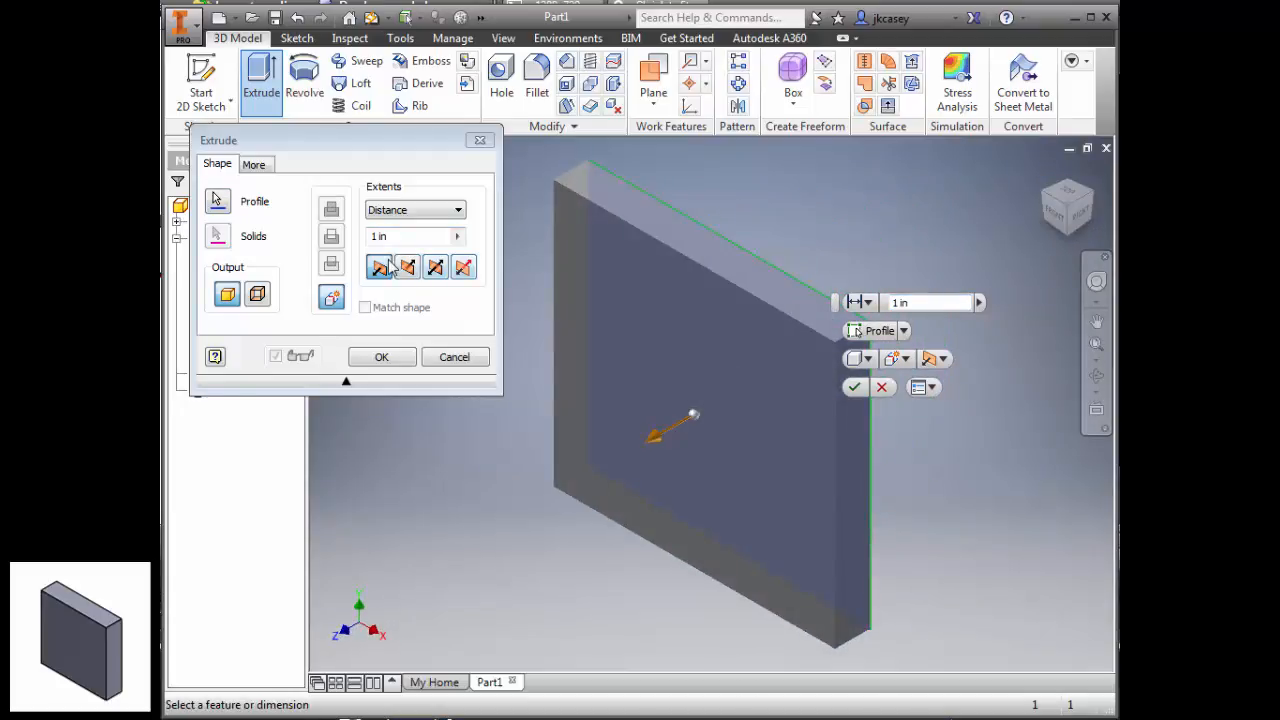
click(410, 270)
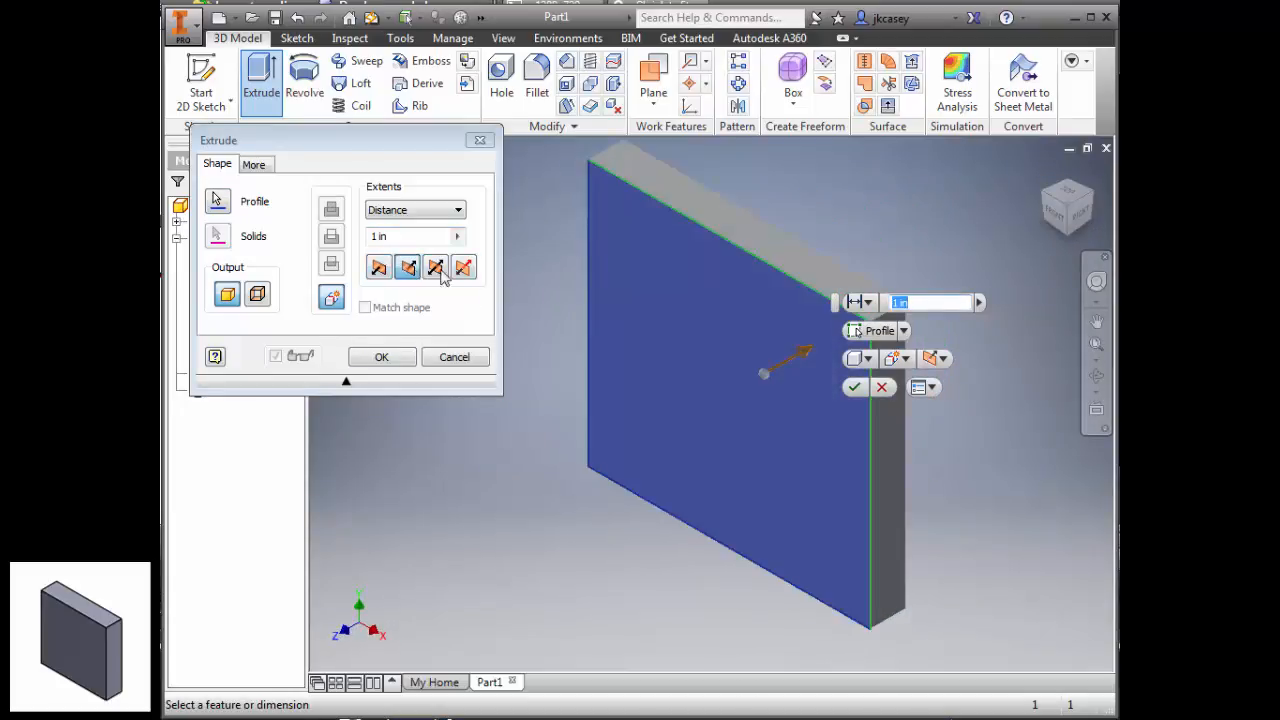
click(948, 360)
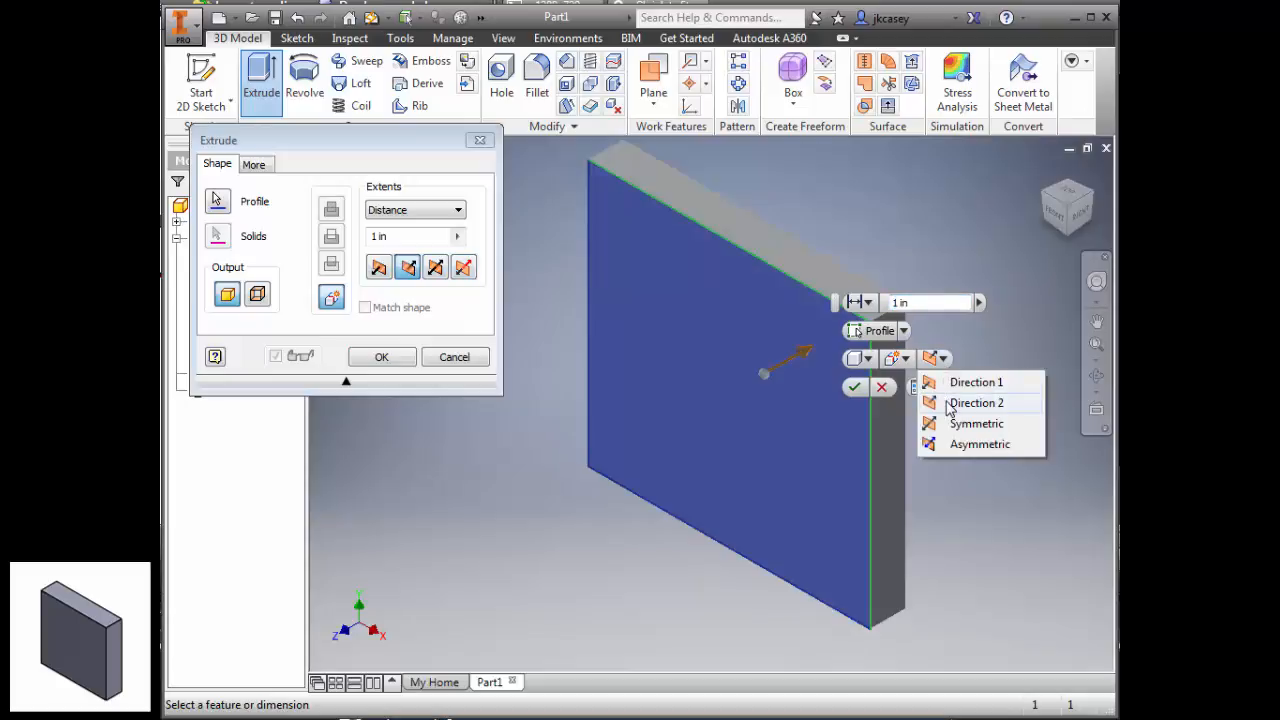
click(949, 408)
click(942, 358)
click(952, 382)
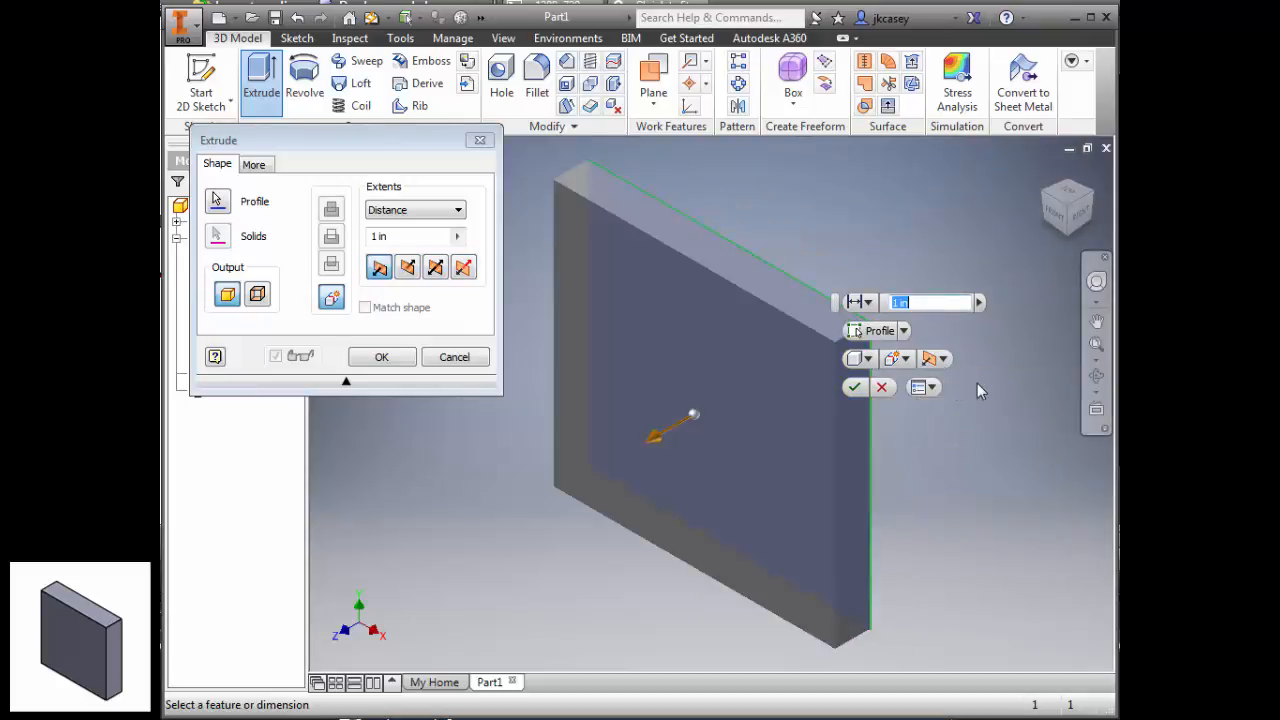
Compare Symmetric with Direction 1 for the extrusion and set the direction to Symmetric.
click(435, 268)
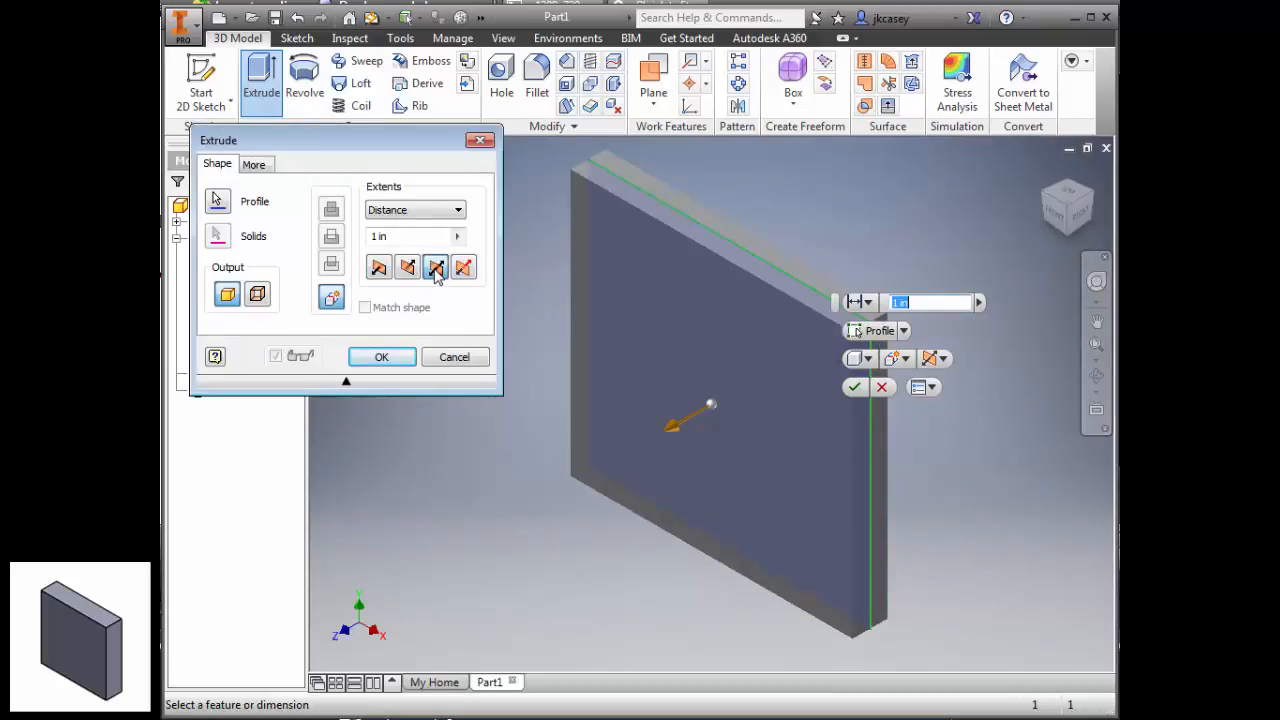
click(942, 358)
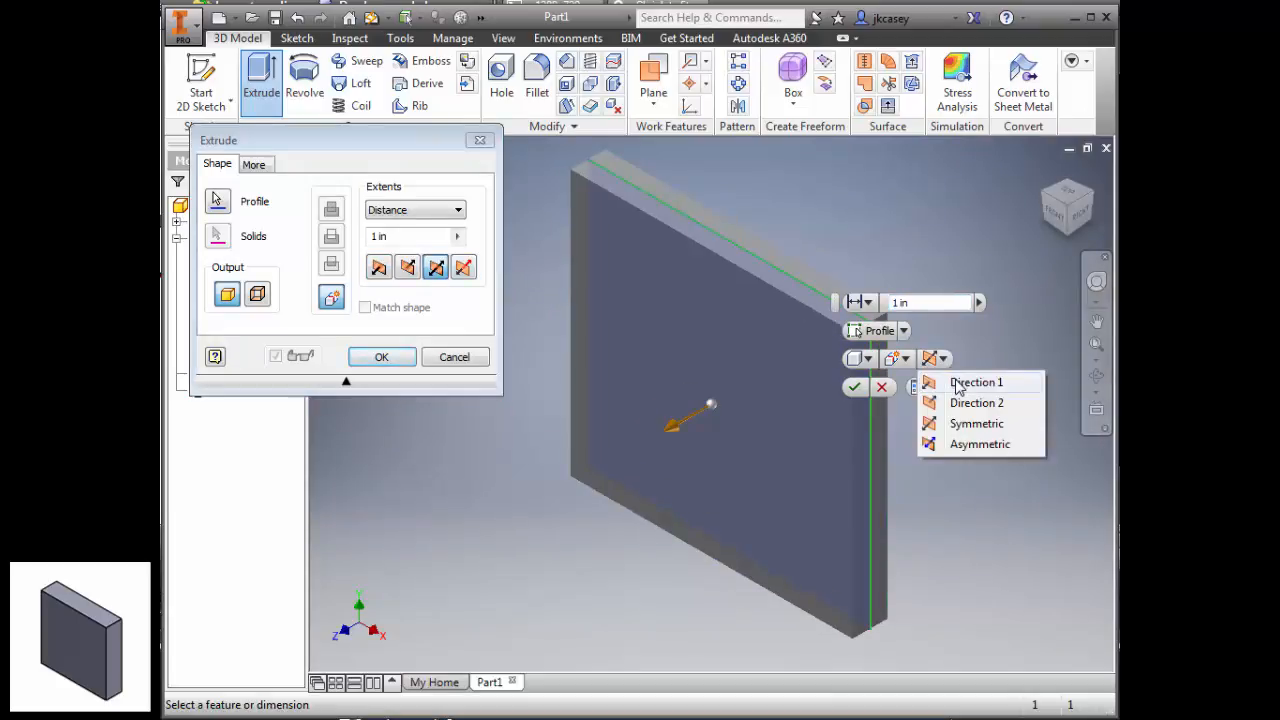
click(958, 384)
click(942, 358)
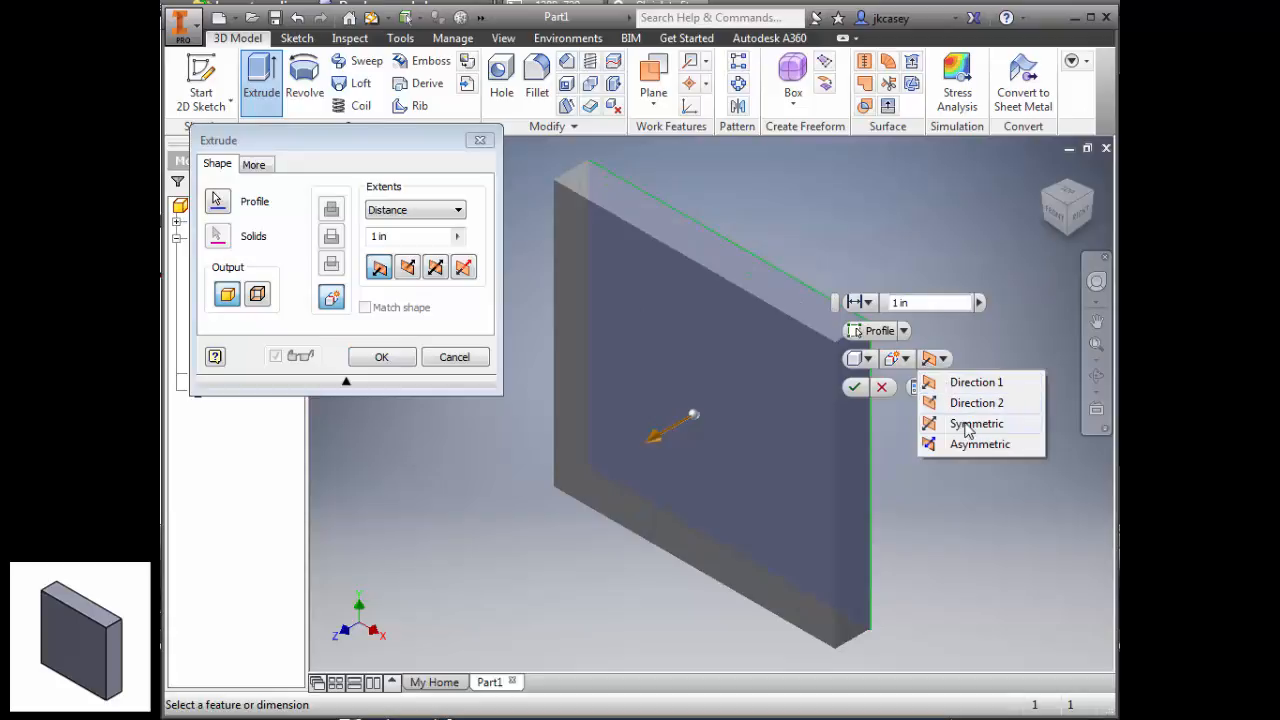
click(966, 424)
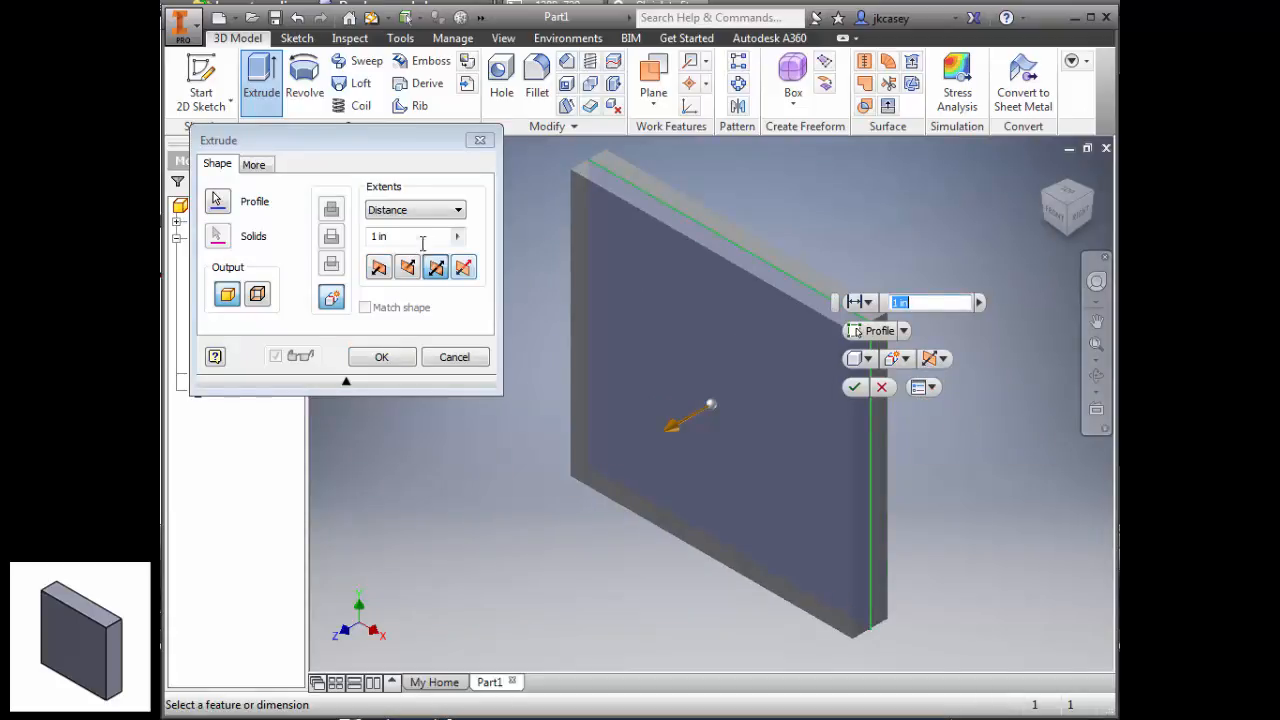
Preview the symmetric extrusion with distances of 4 in and 0.5 in.
click(386, 237)
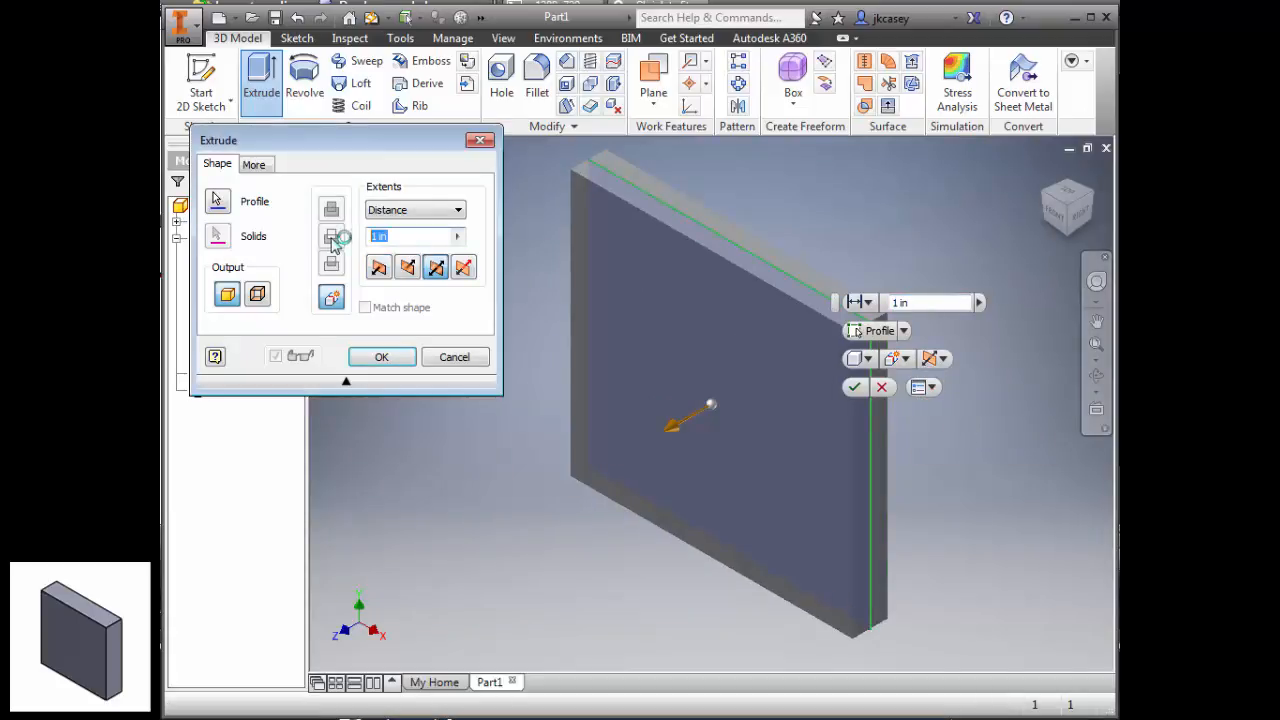
text(4)
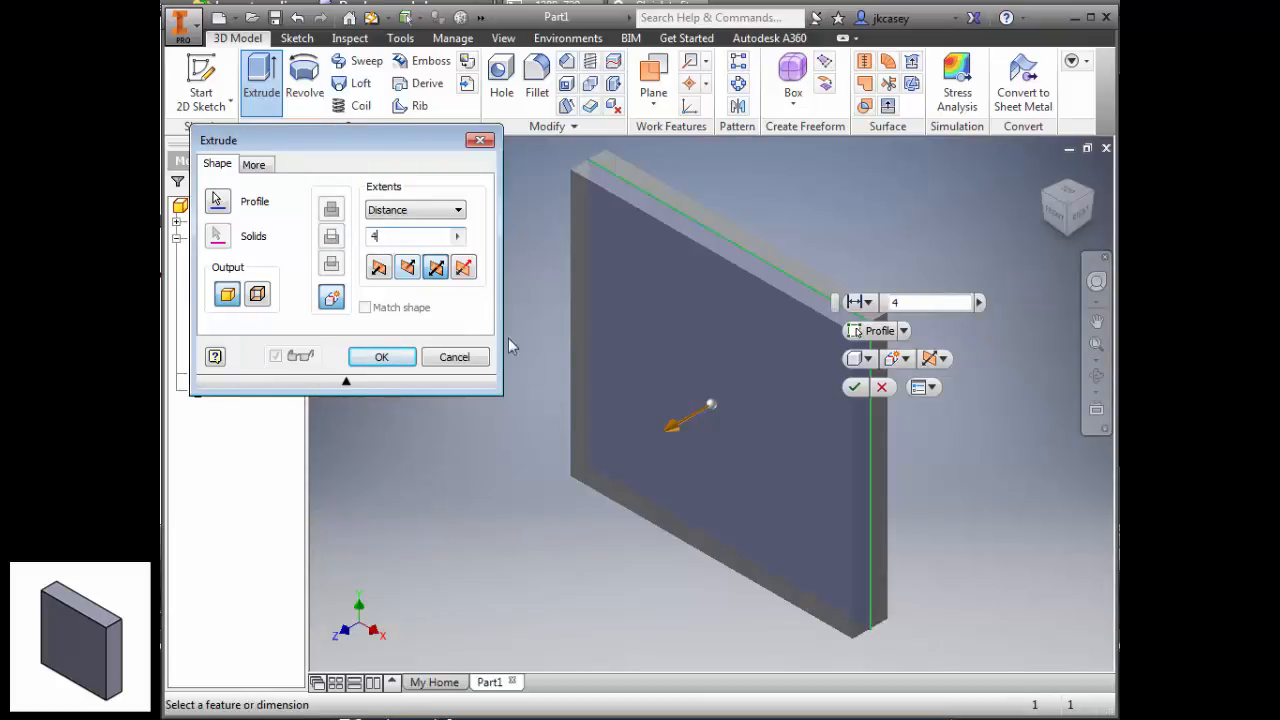
drag(917, 303, 857, 307)
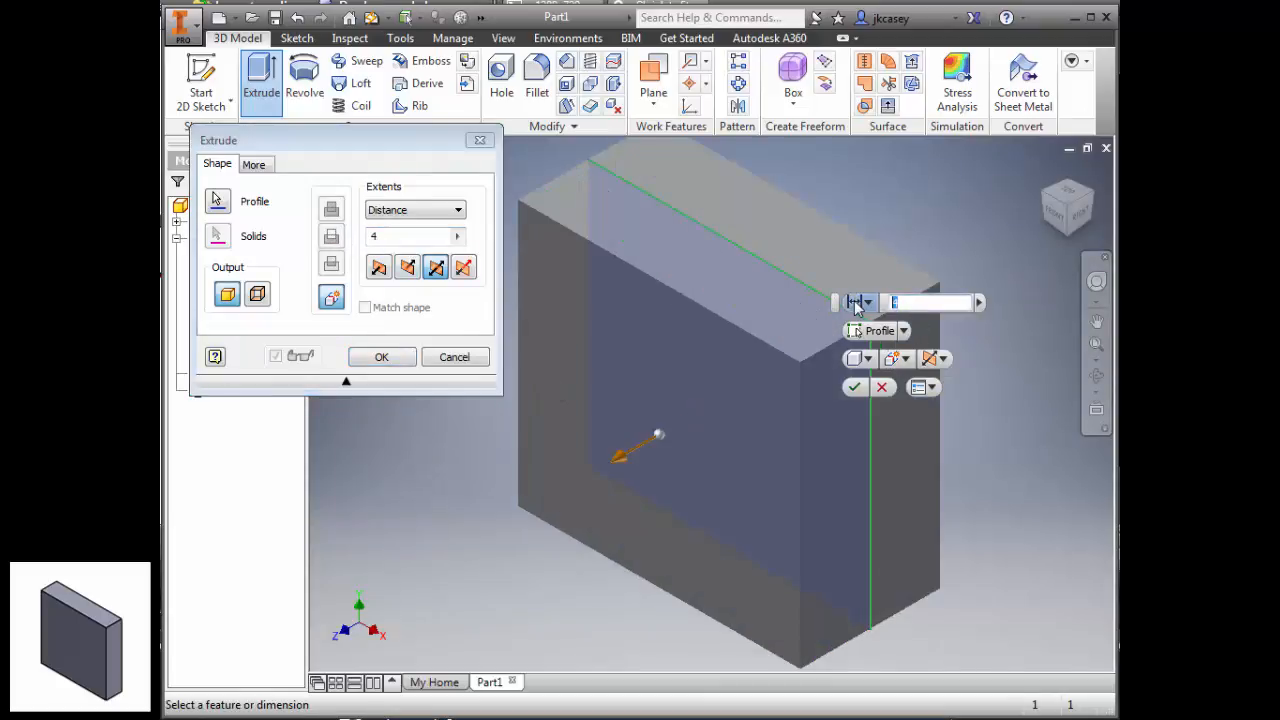
text(.5)
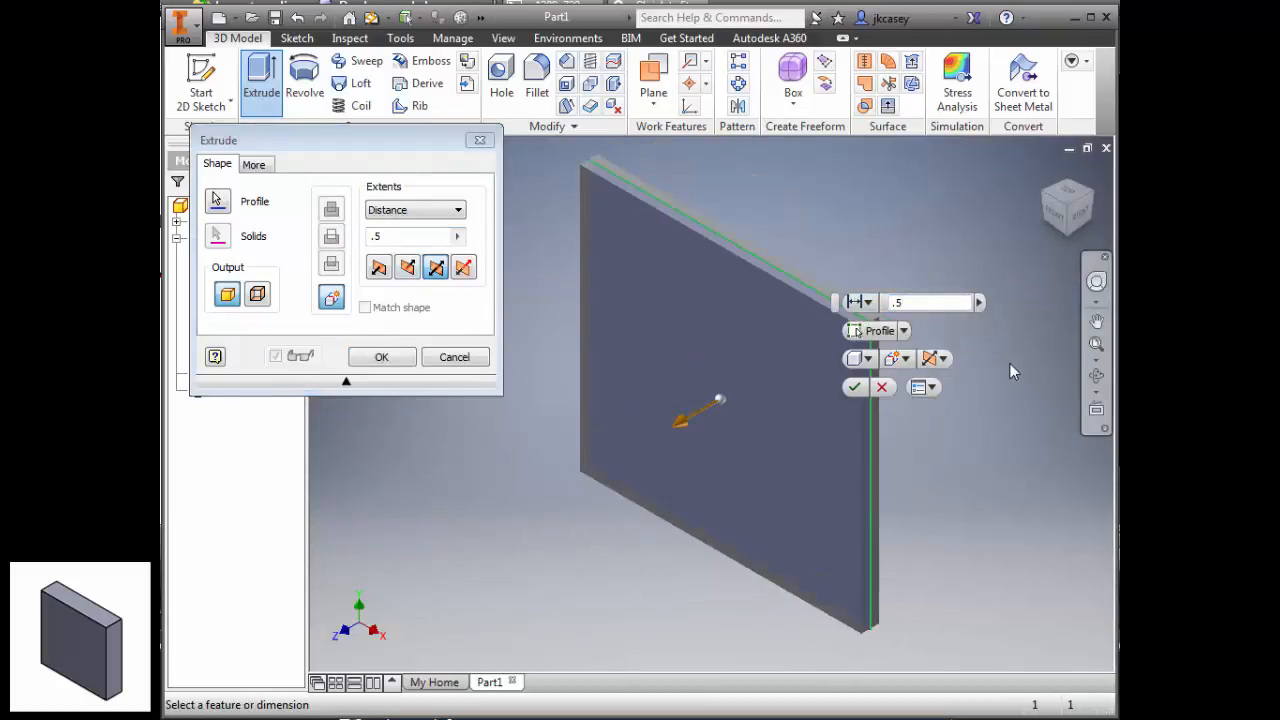
Set the extrusion distance to 1 in and complete the symmetric extrusion.
drag(908, 303, 855, 301)
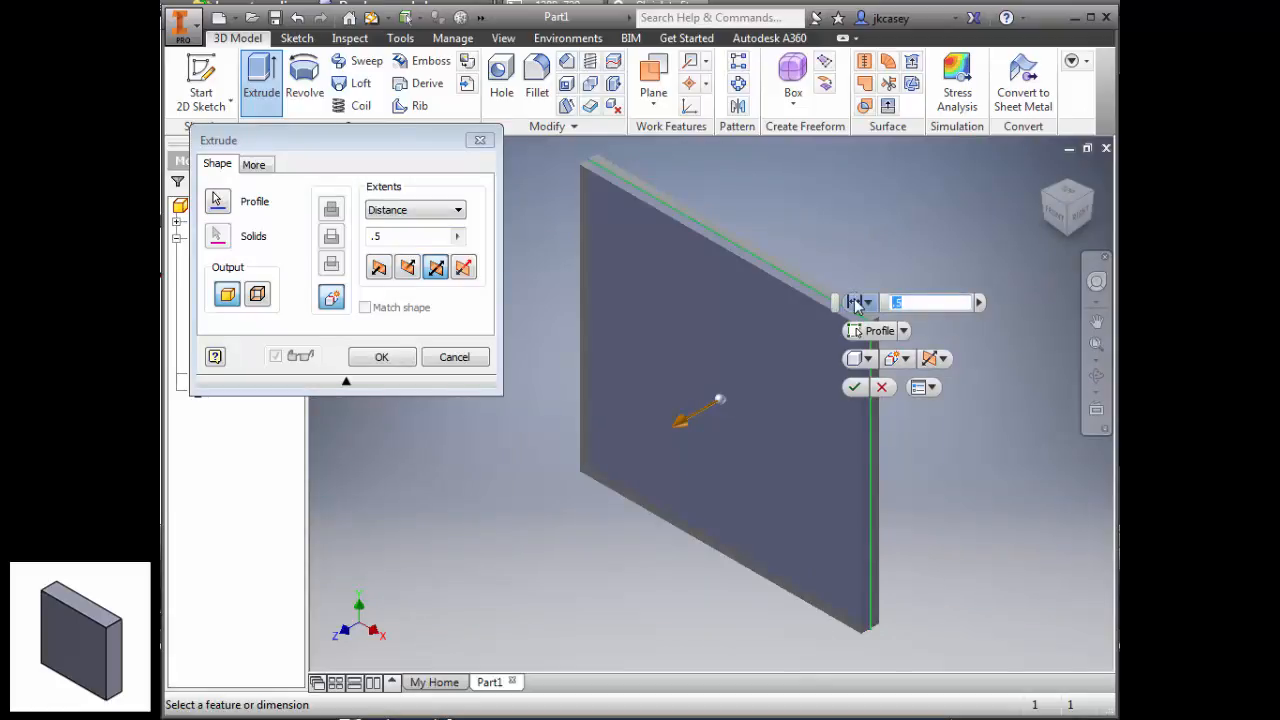
text(1)
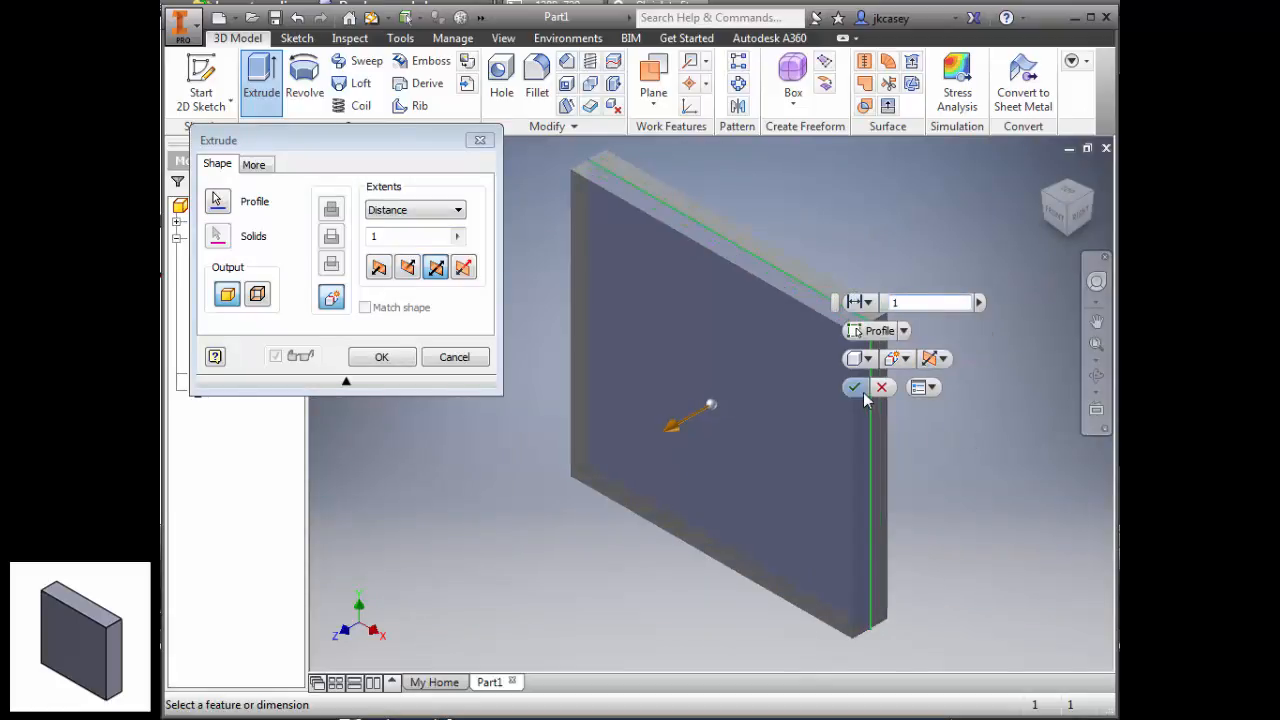
click(856, 388)
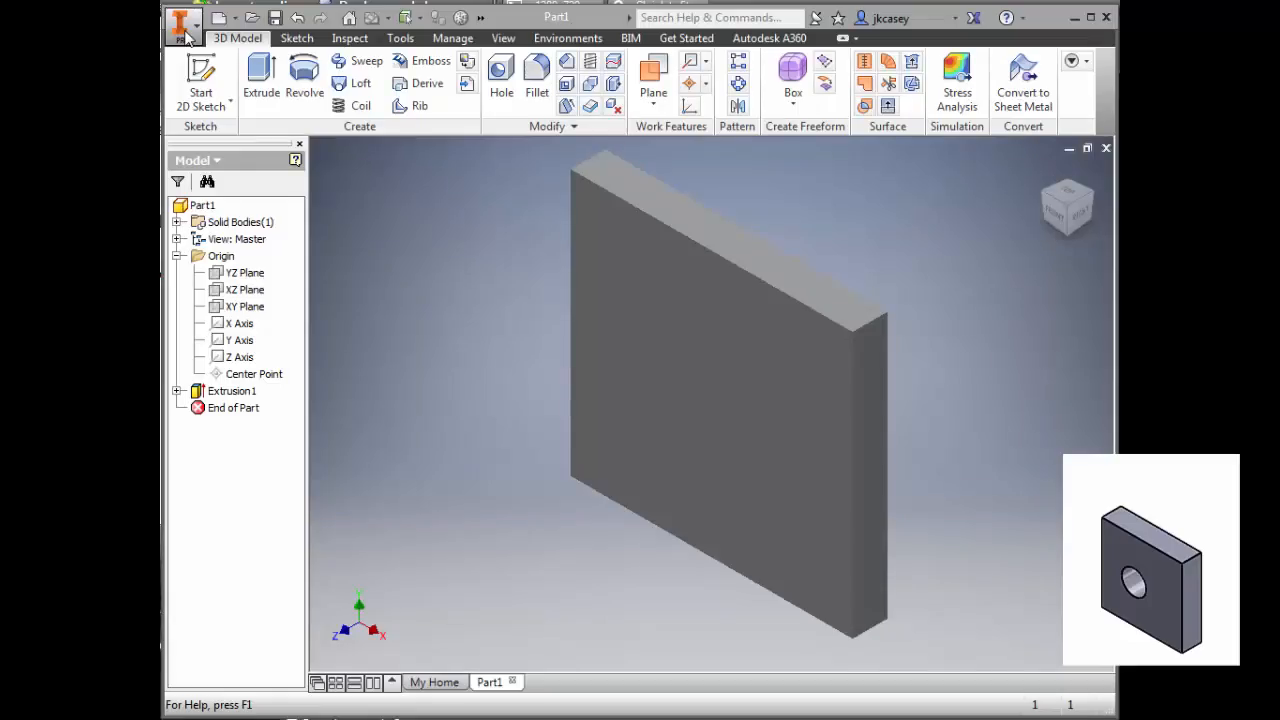
Create a new part from the Standard (in).ipt template and start a sketch on its XY Plane.
click(180, 24)
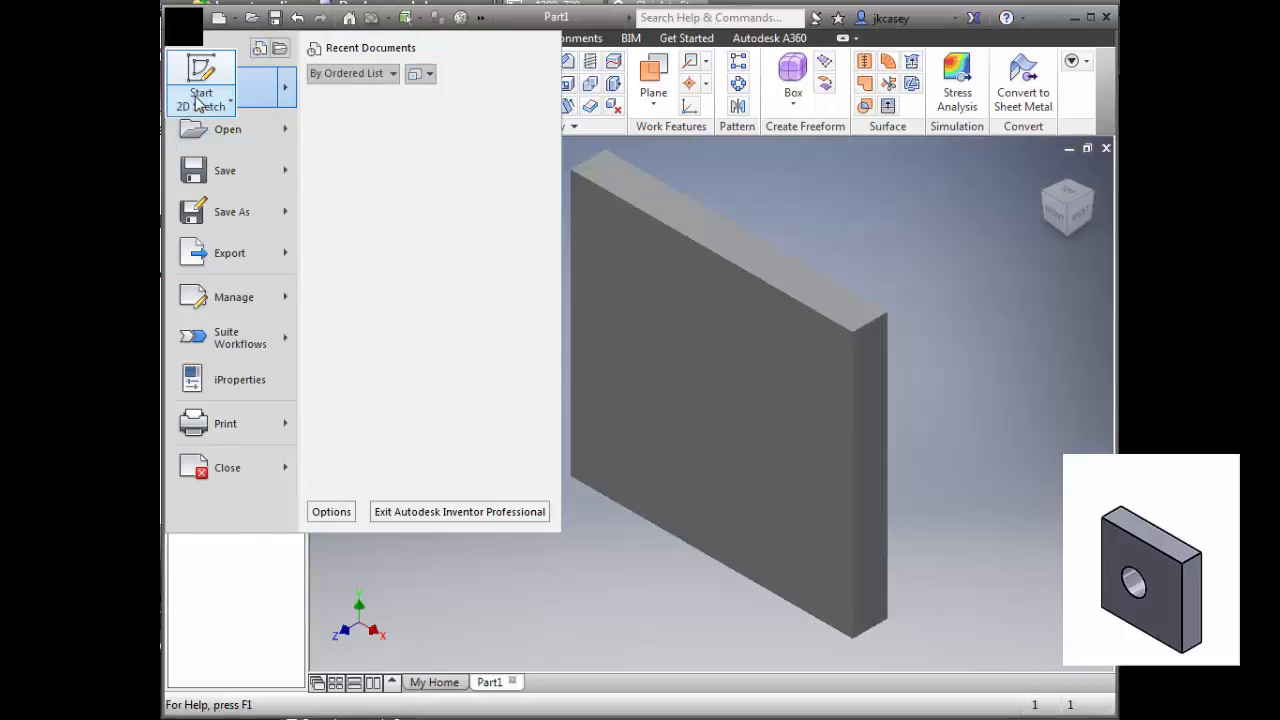
click(200, 92)
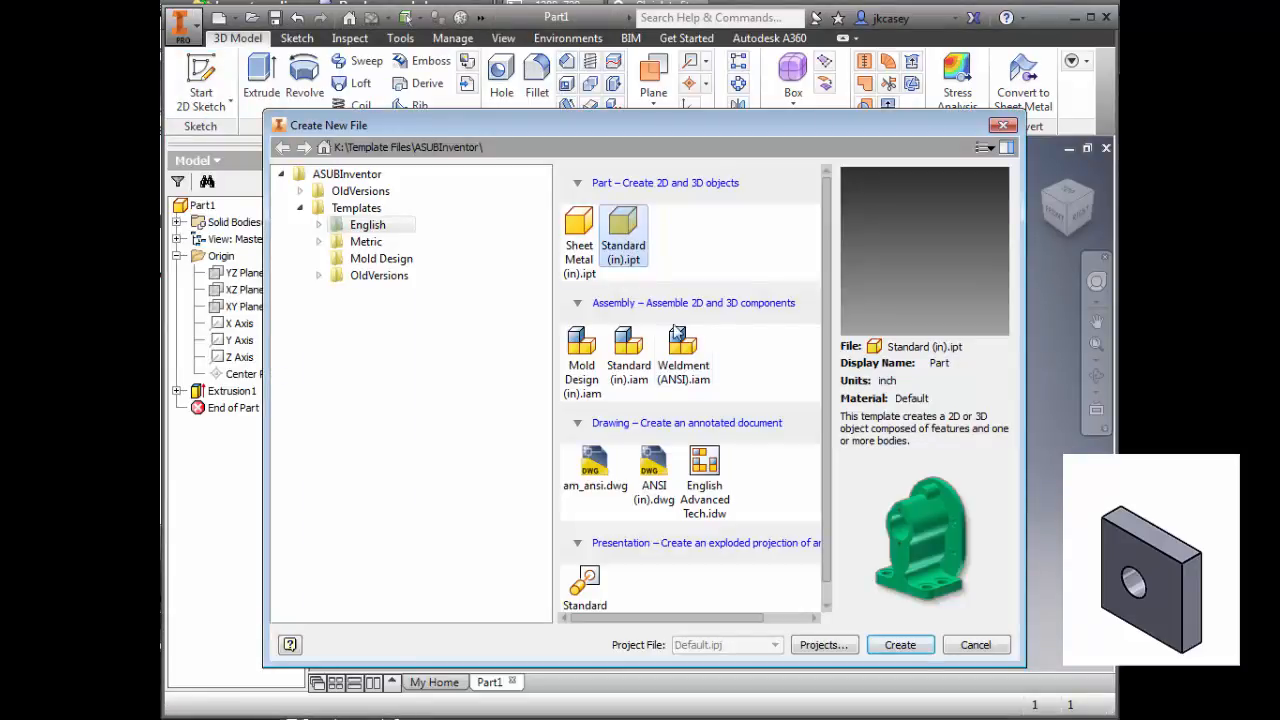
click(898, 645)
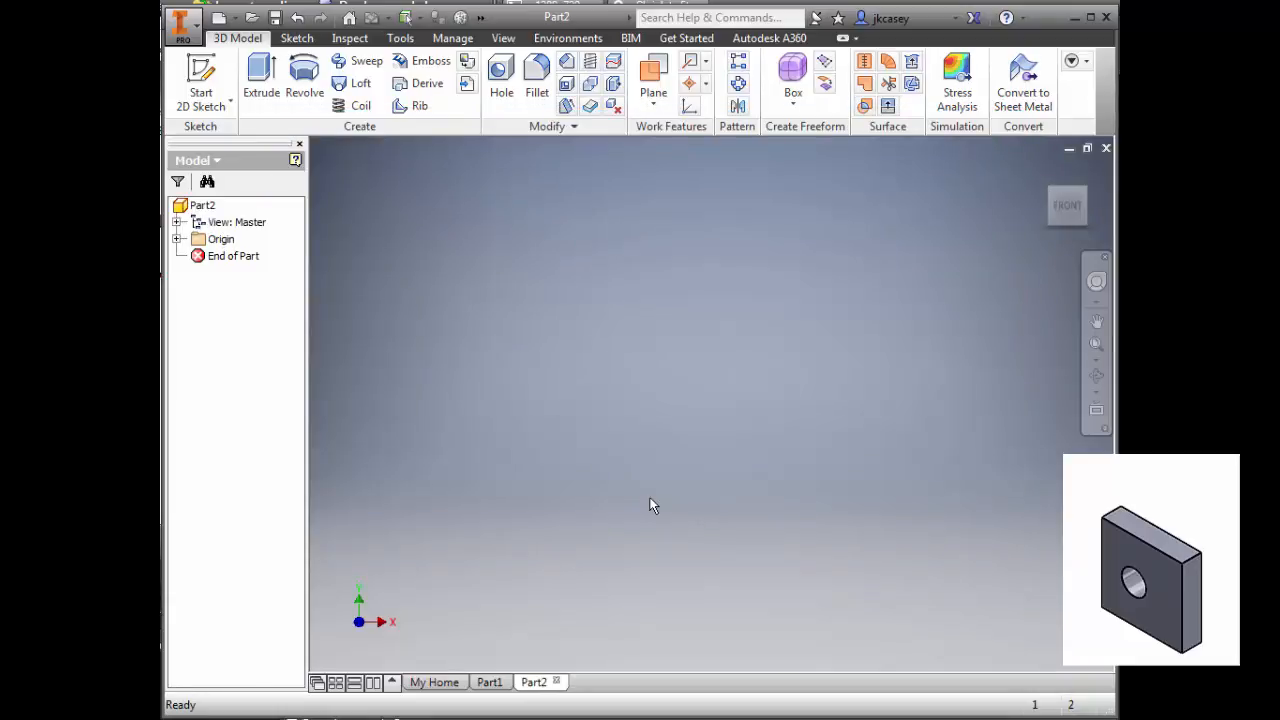
click(176, 239)
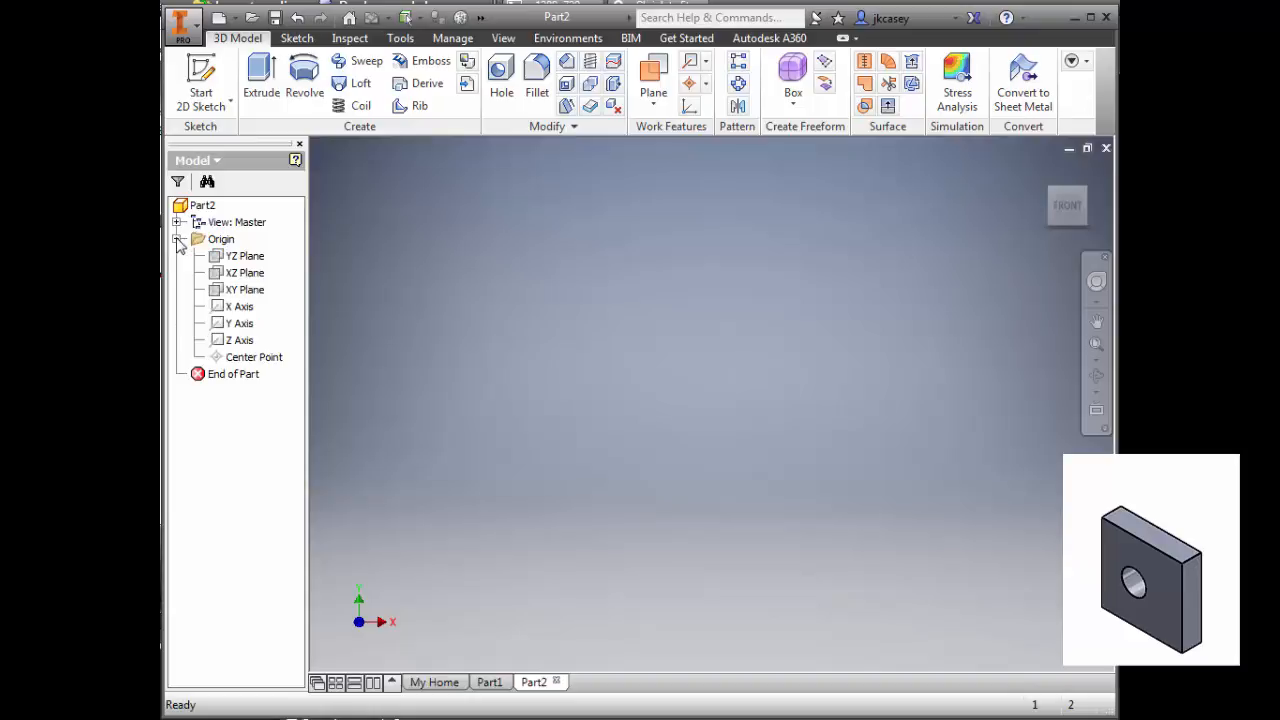
click(244, 289)
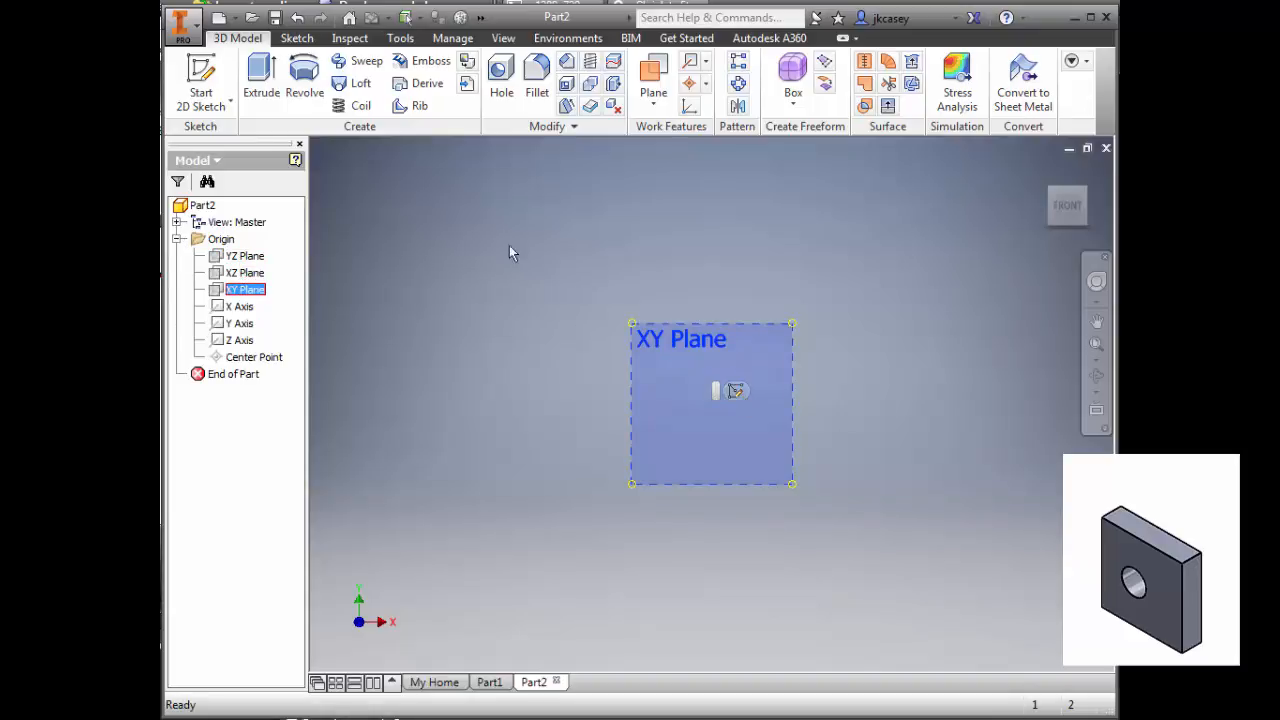
click(740, 388)
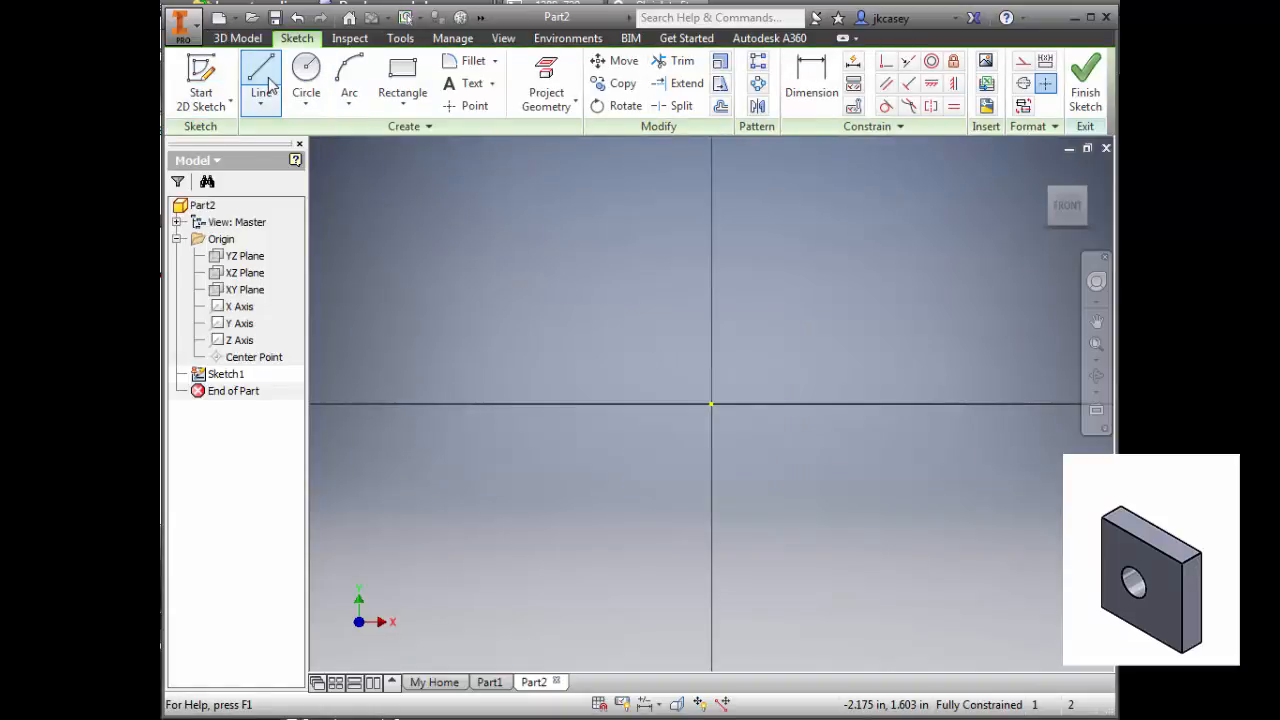
Sketch a rectangle about 1.3 in wide and 1.2 in high, up and to the right from the origin.
click(266, 80)
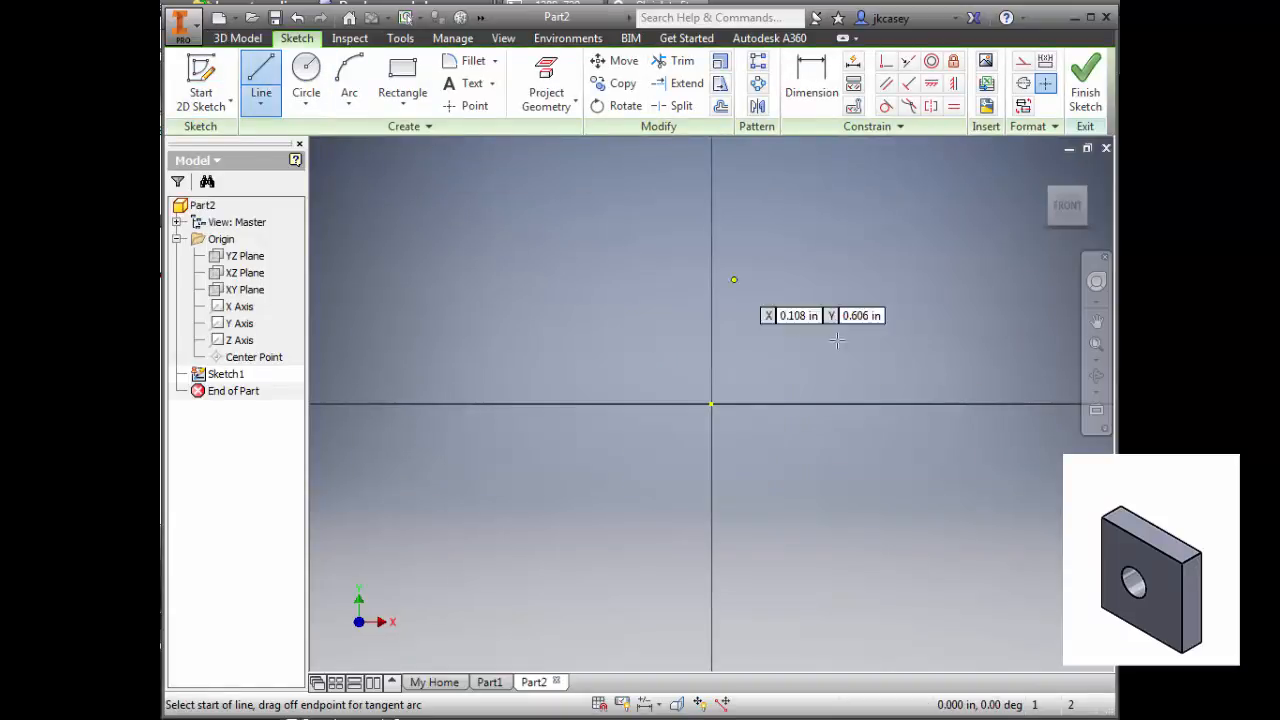
click(400, 70)
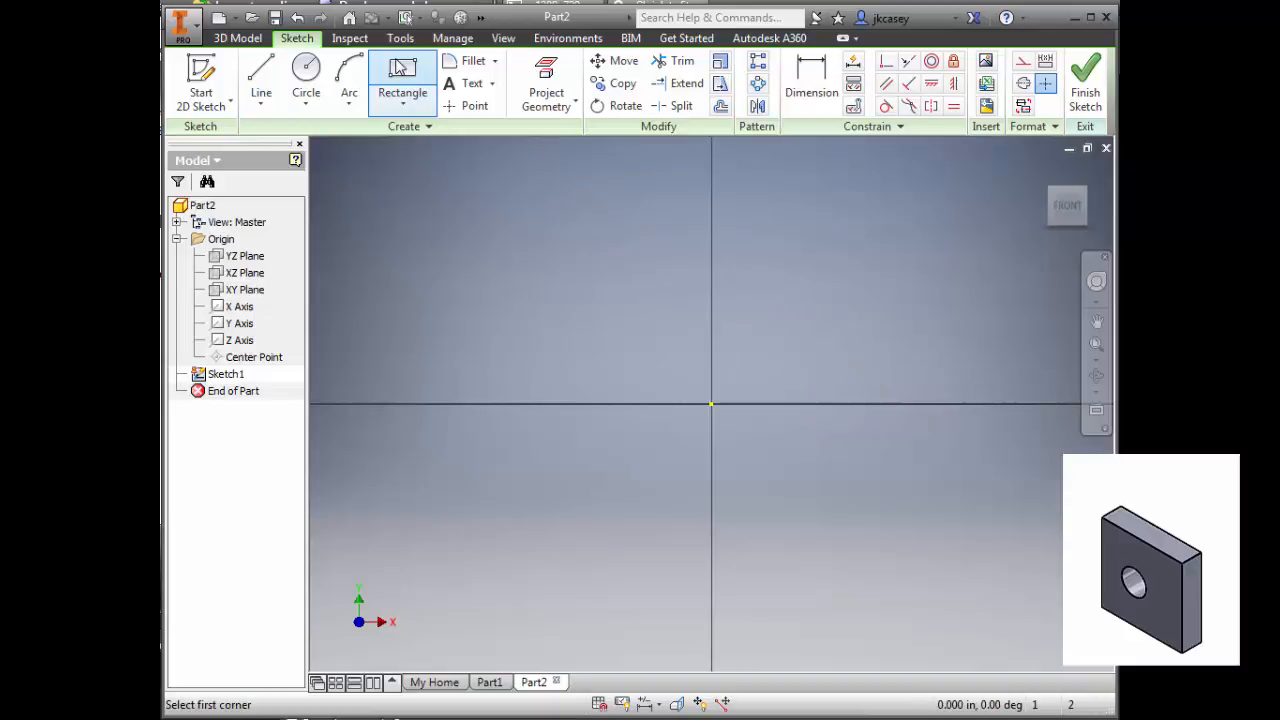
click(711, 404)
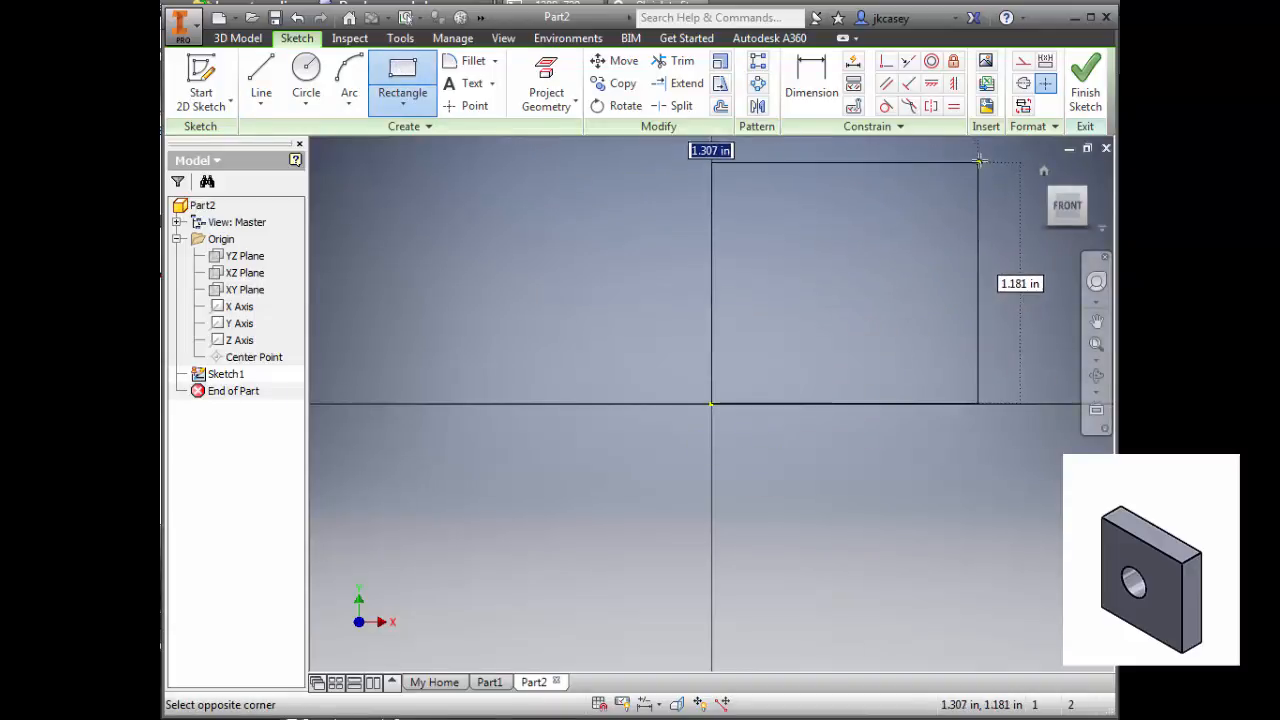
click(982, 151)
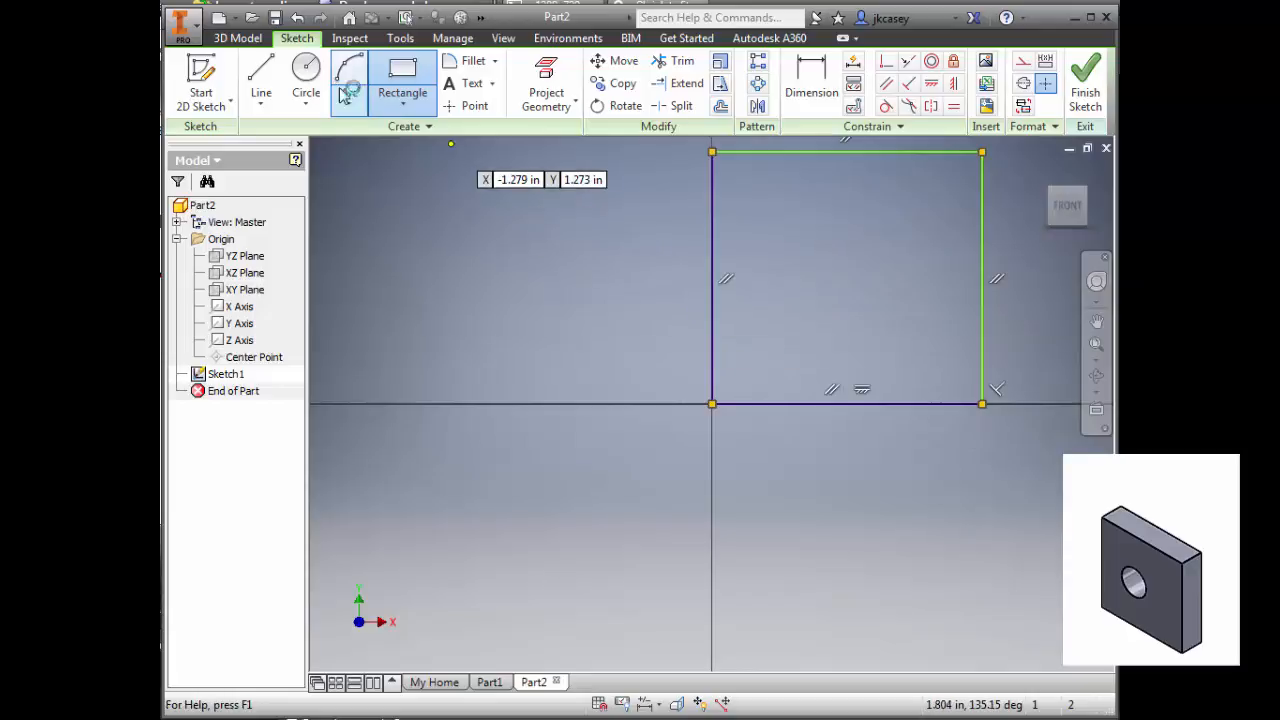
Draw a circle inside the upper-left part of the rectangle and finish the sketch.
click(310, 80)
click(812, 255)
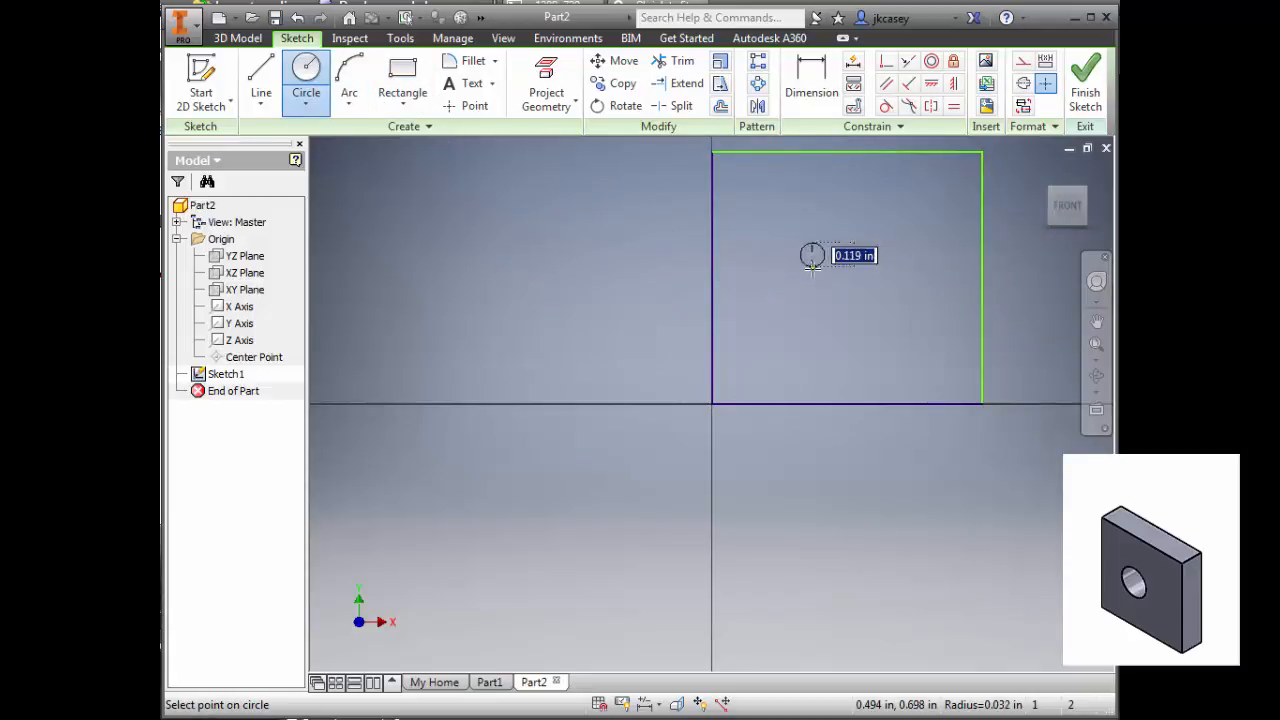
click(812, 308)
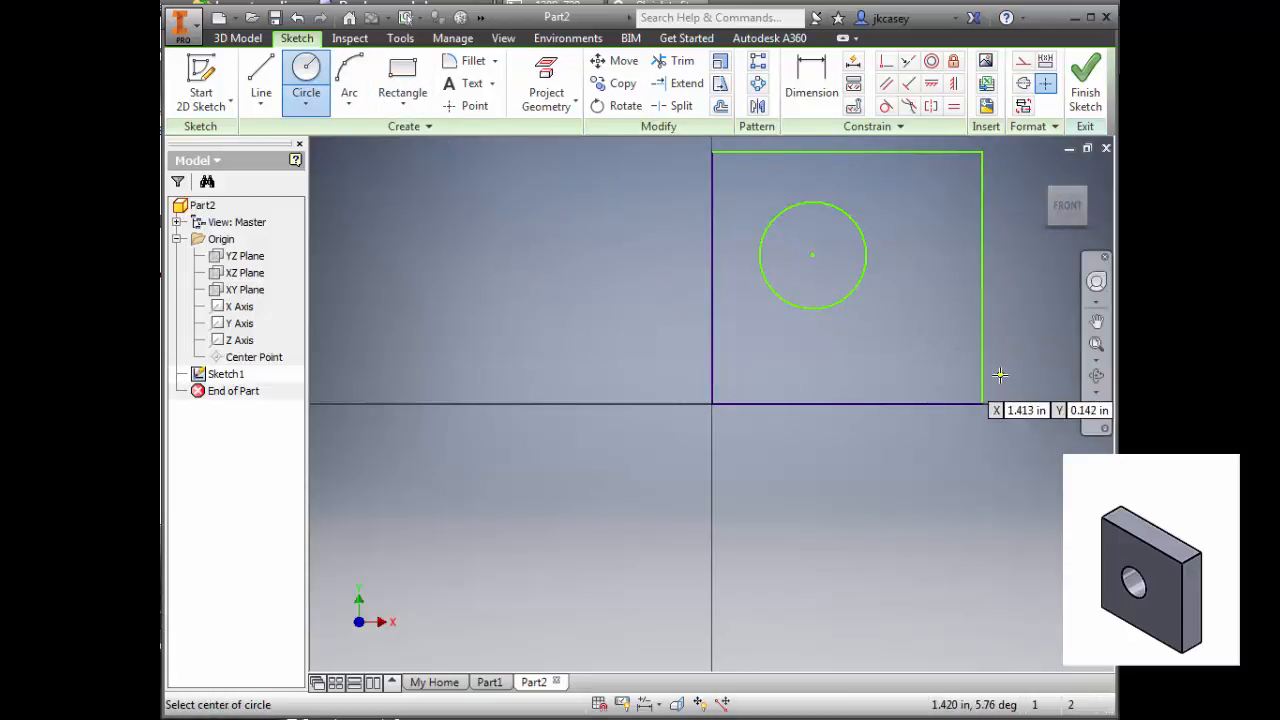
click(1087, 90)
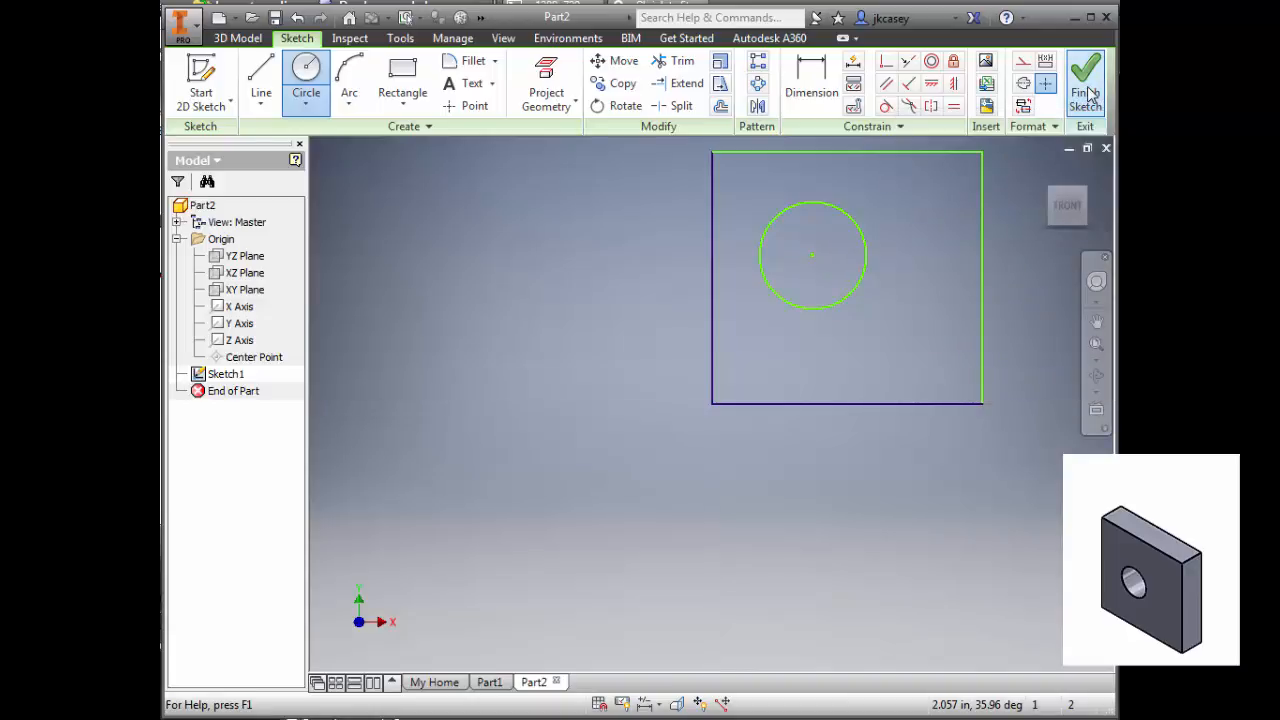
Start extruding the rectangle area around the circle from the home view and preview Direction 2 and Direction 1.
click(1047, 169)
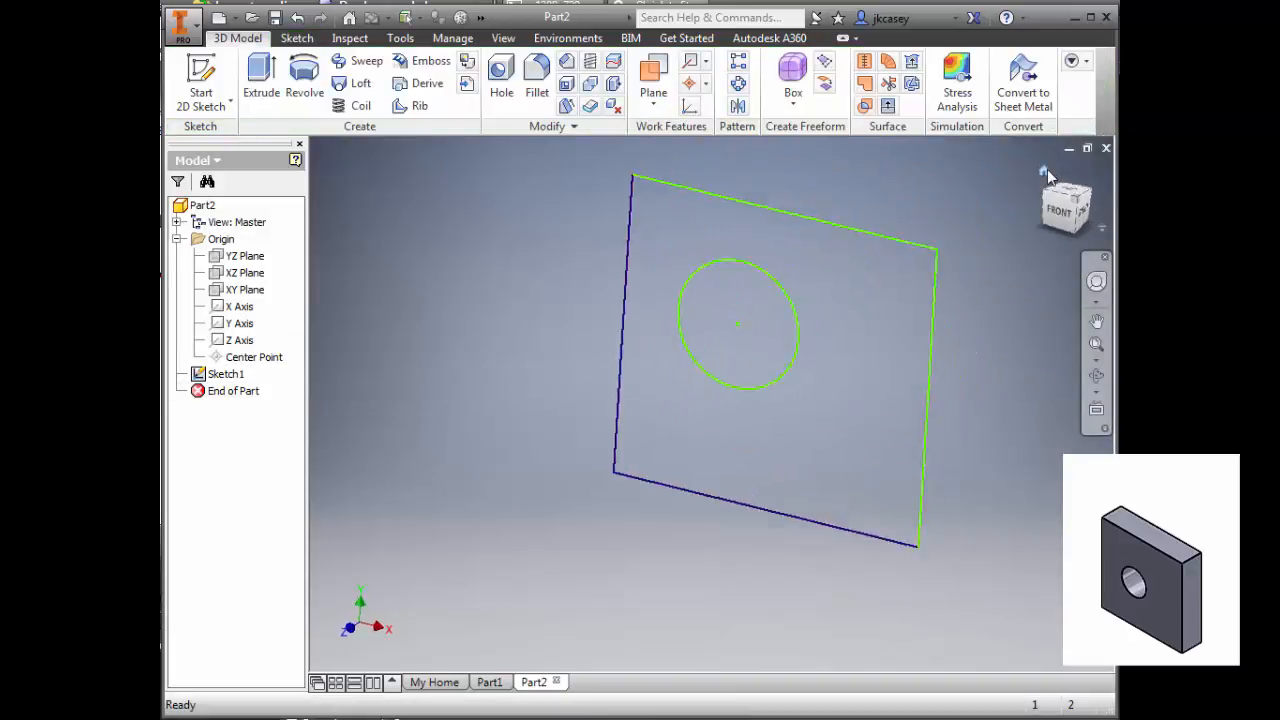
click(264, 78)
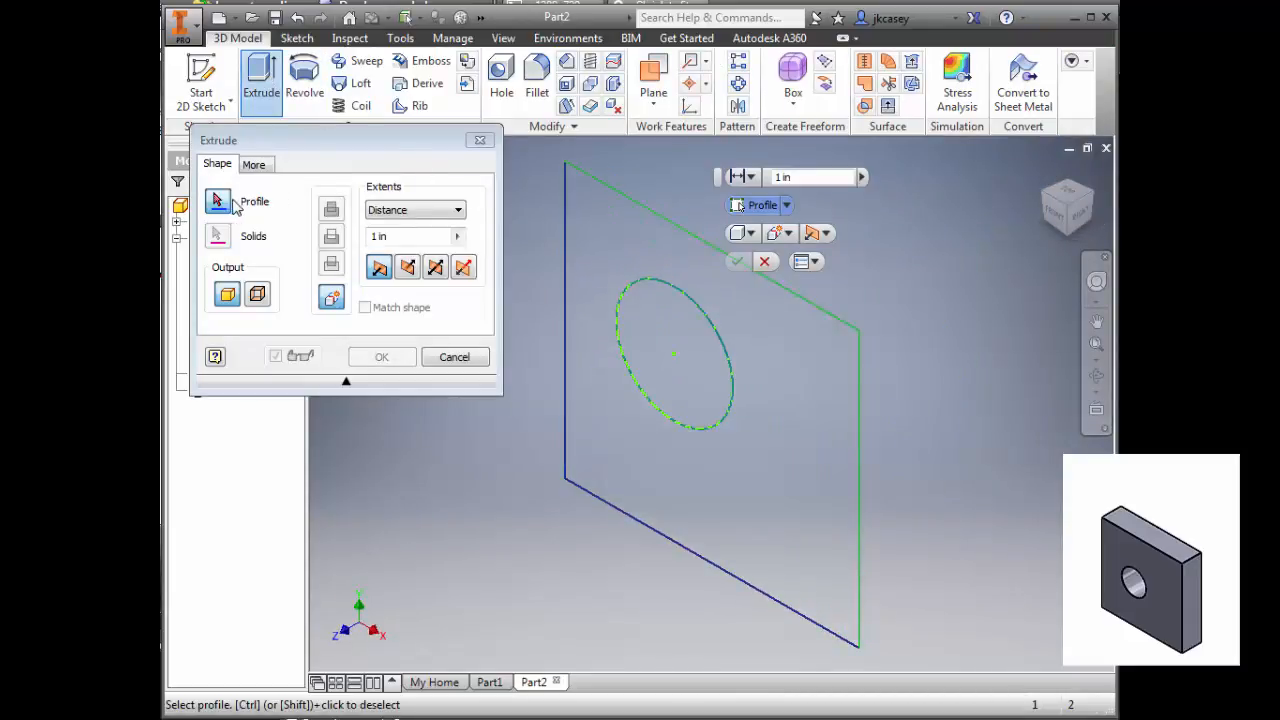
click(591, 229)
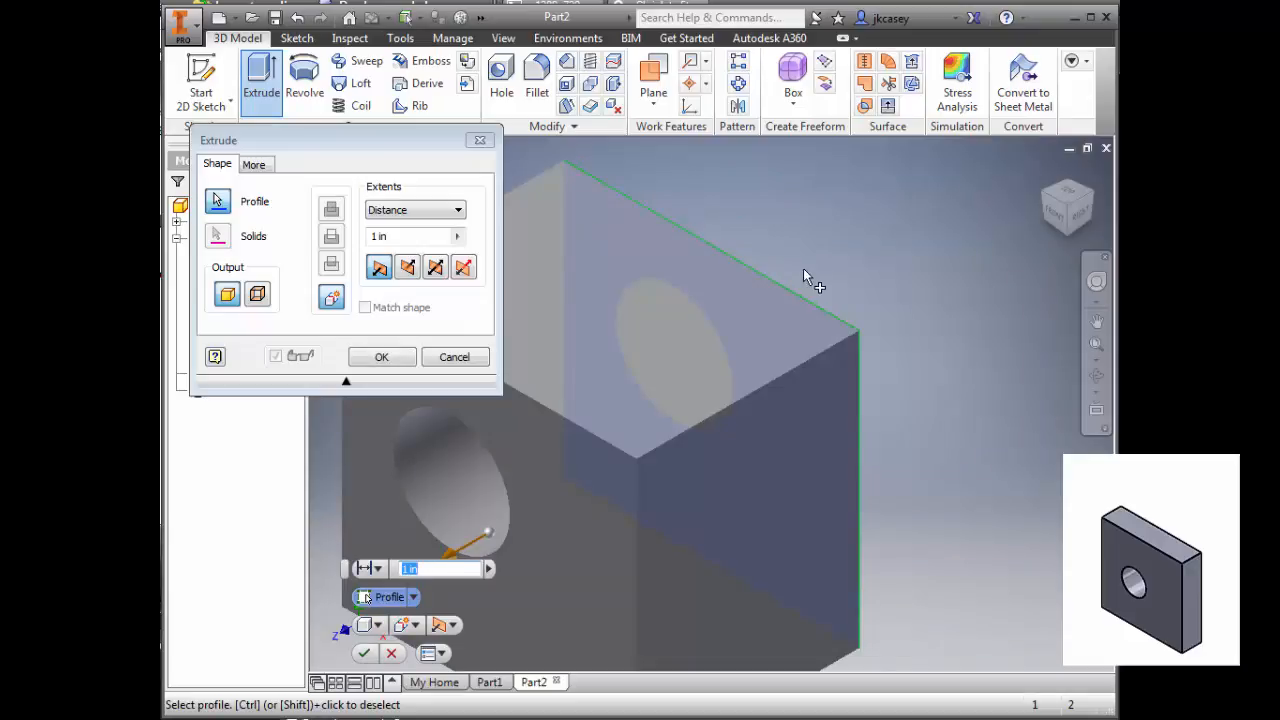
scroll(807, 278, down, 3)
click(407, 267)
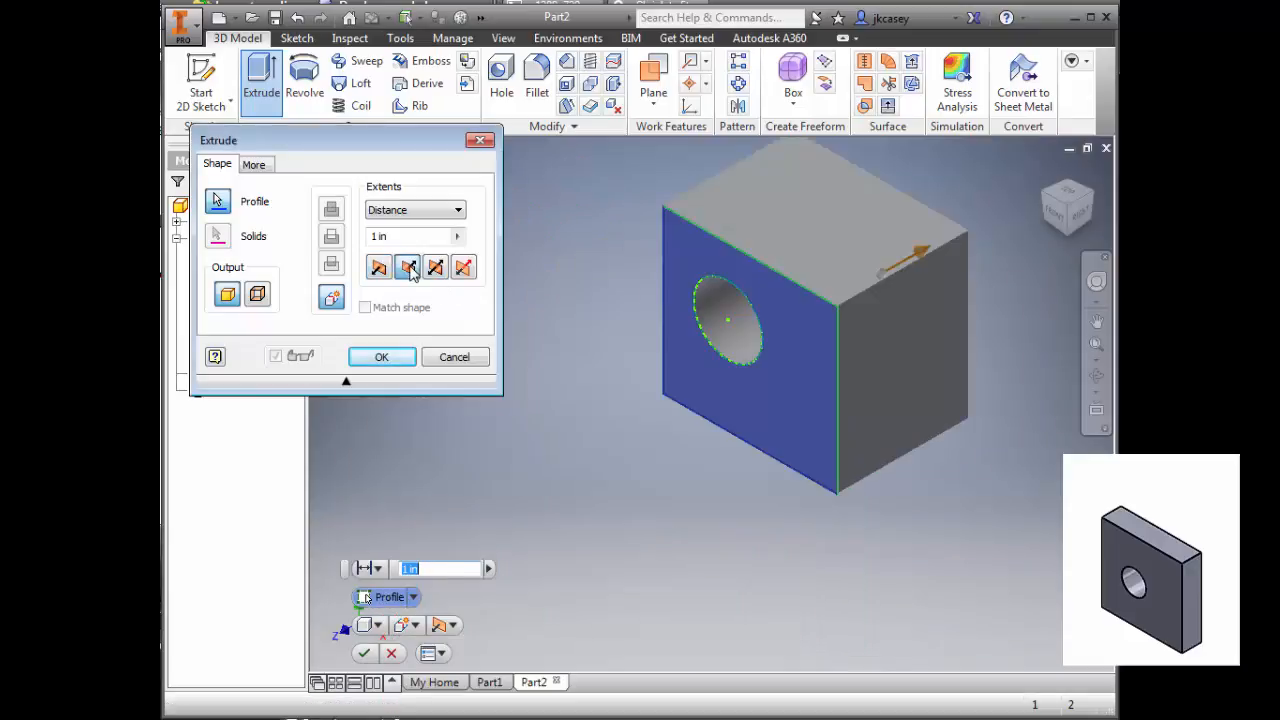
click(407, 267)
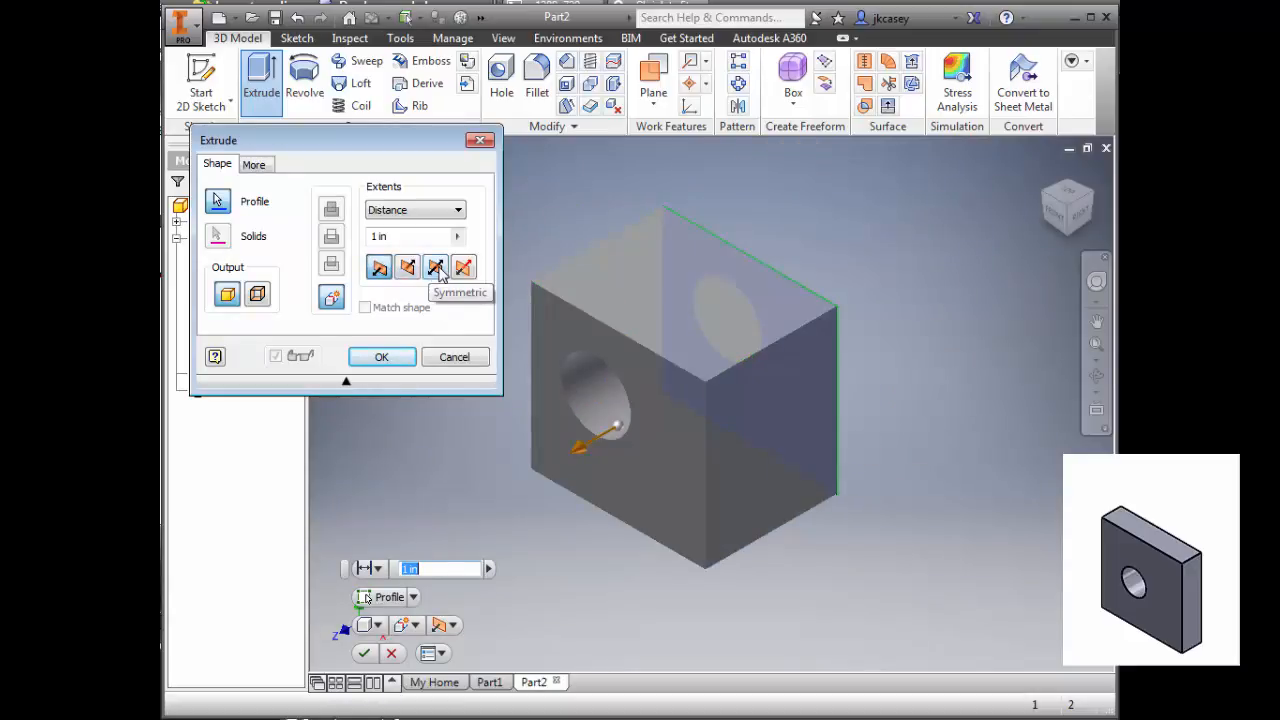
Set the extrusion to Symmetric with a distance of 0.5 in and complete it.
click(436, 267)
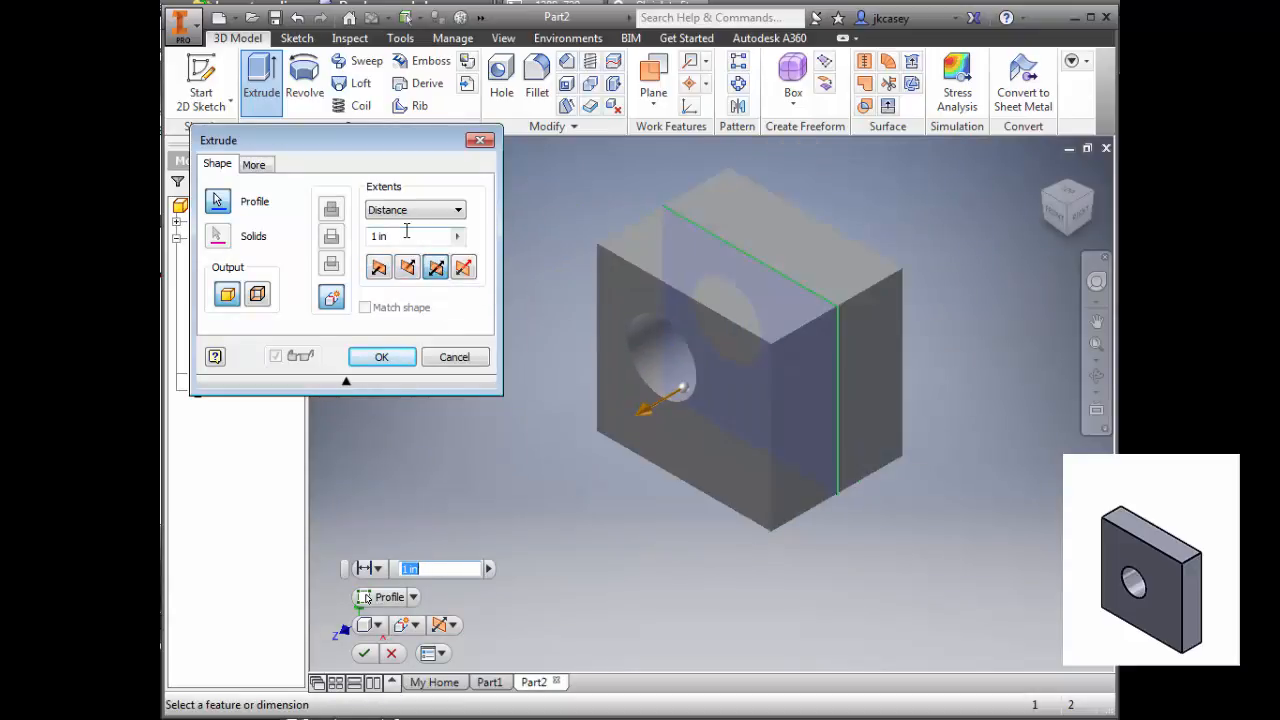
click(405, 236)
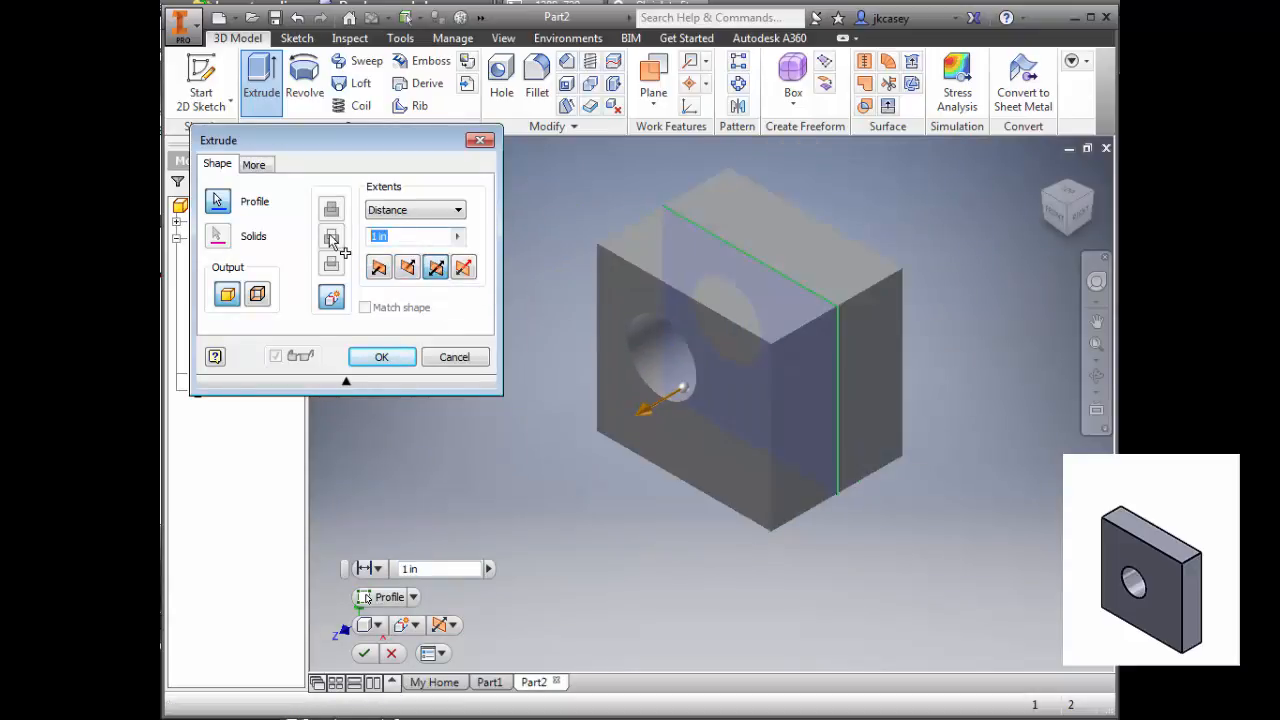
text(.5)
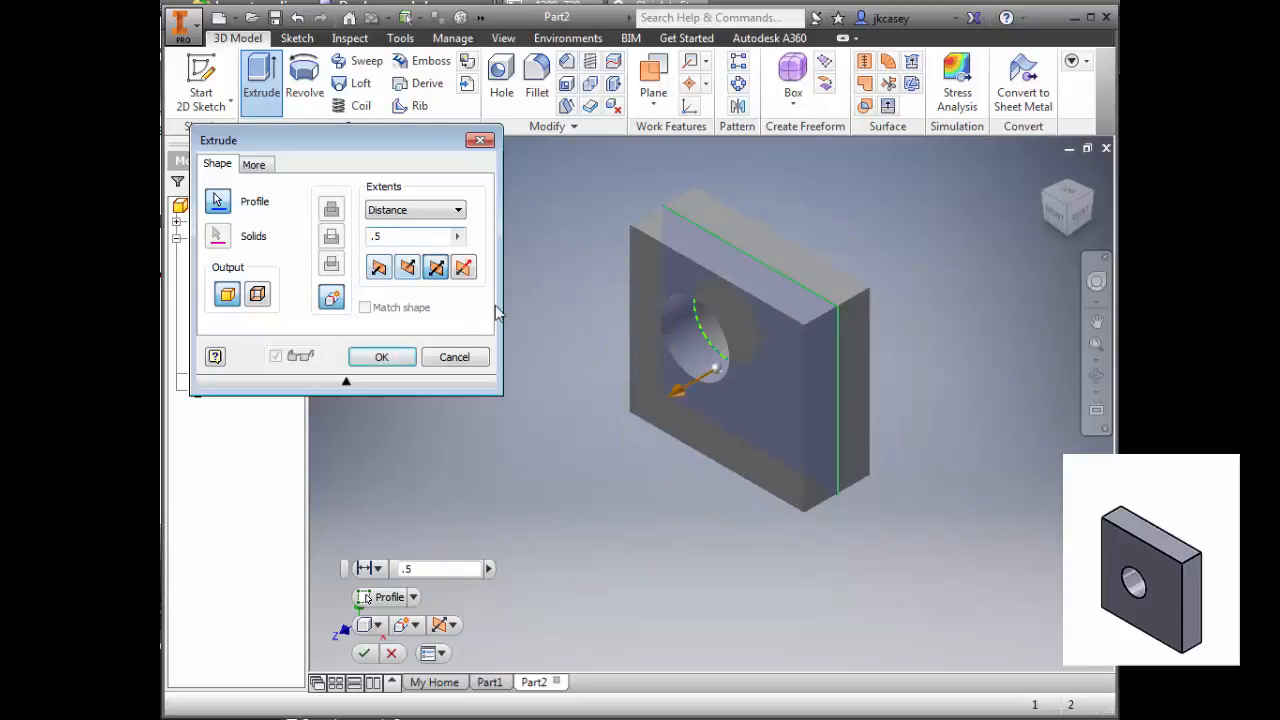
click(387, 360)
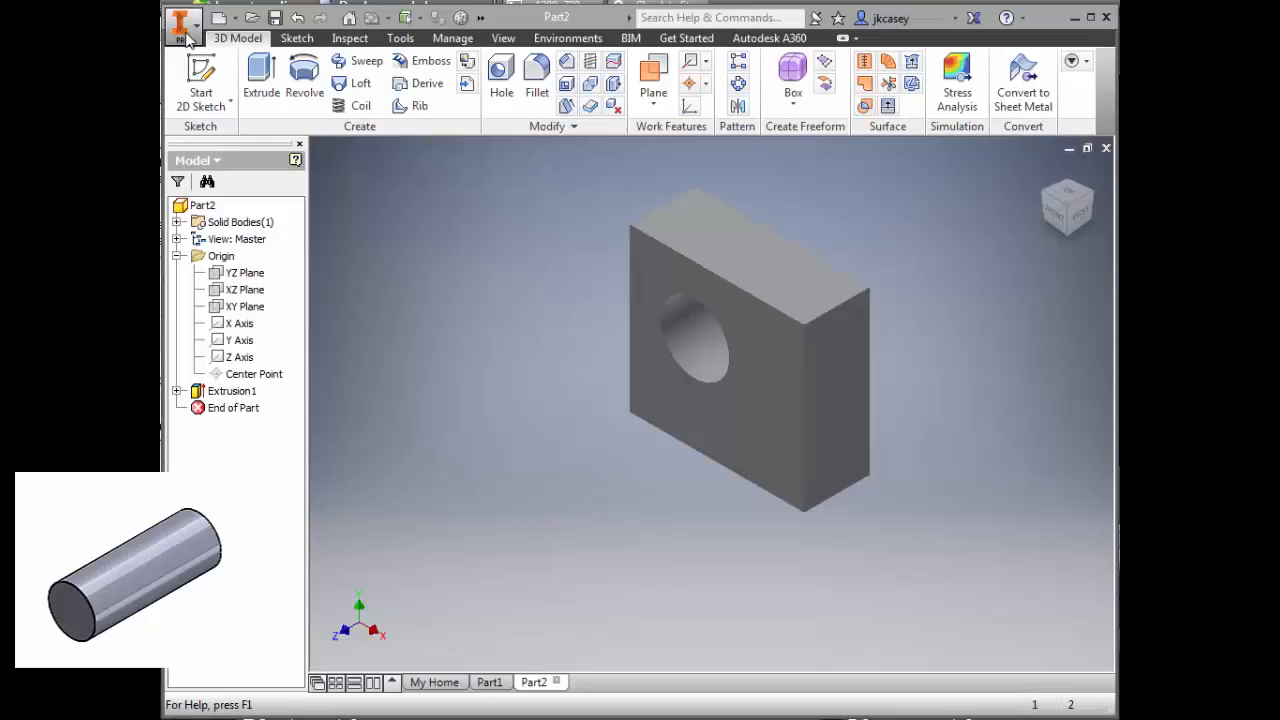
Create another new part from the Standard (in).ipt template and begin a sketch on its XY Plane for the cylinder.
click(184, 26)
click(207, 92)
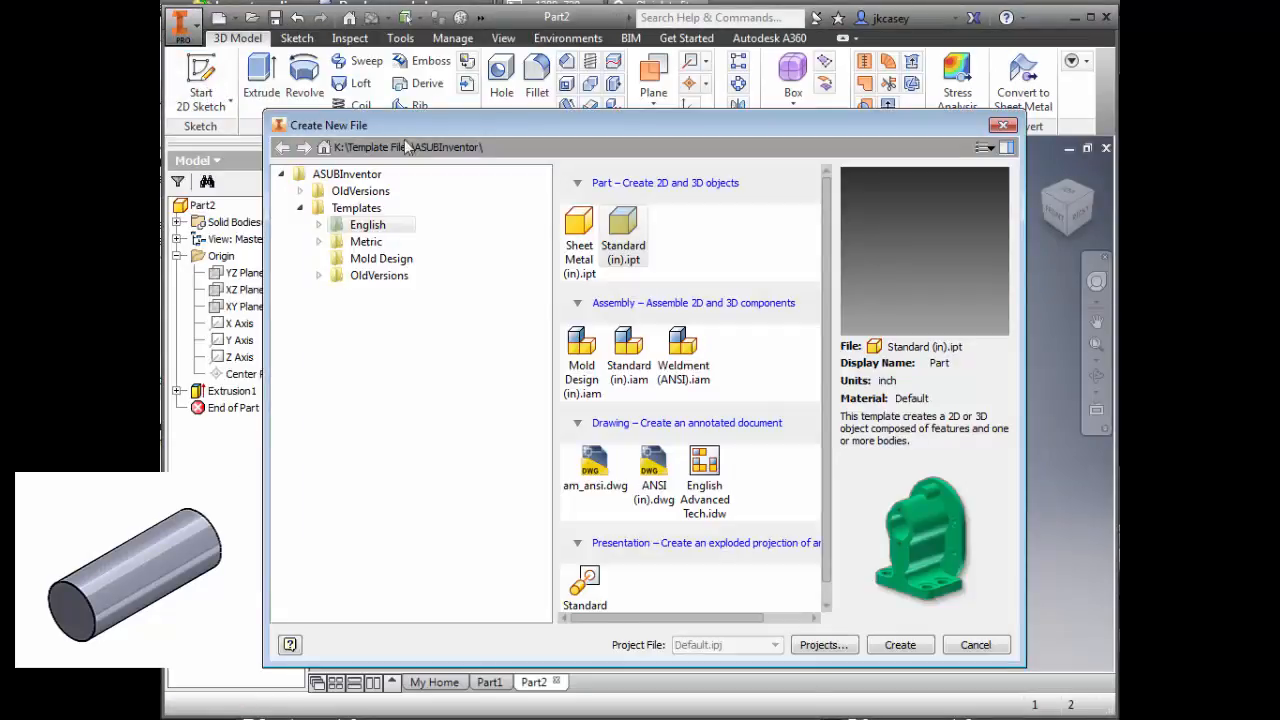
click(906, 645)
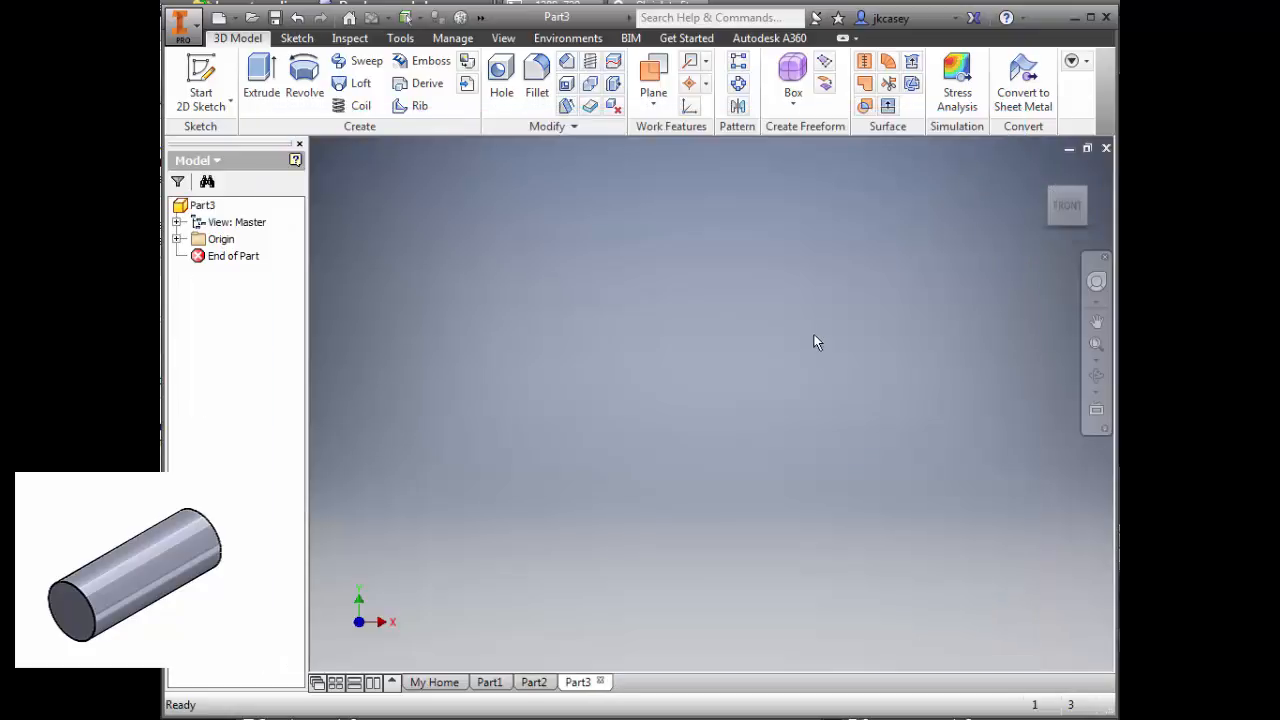
click(177, 240)
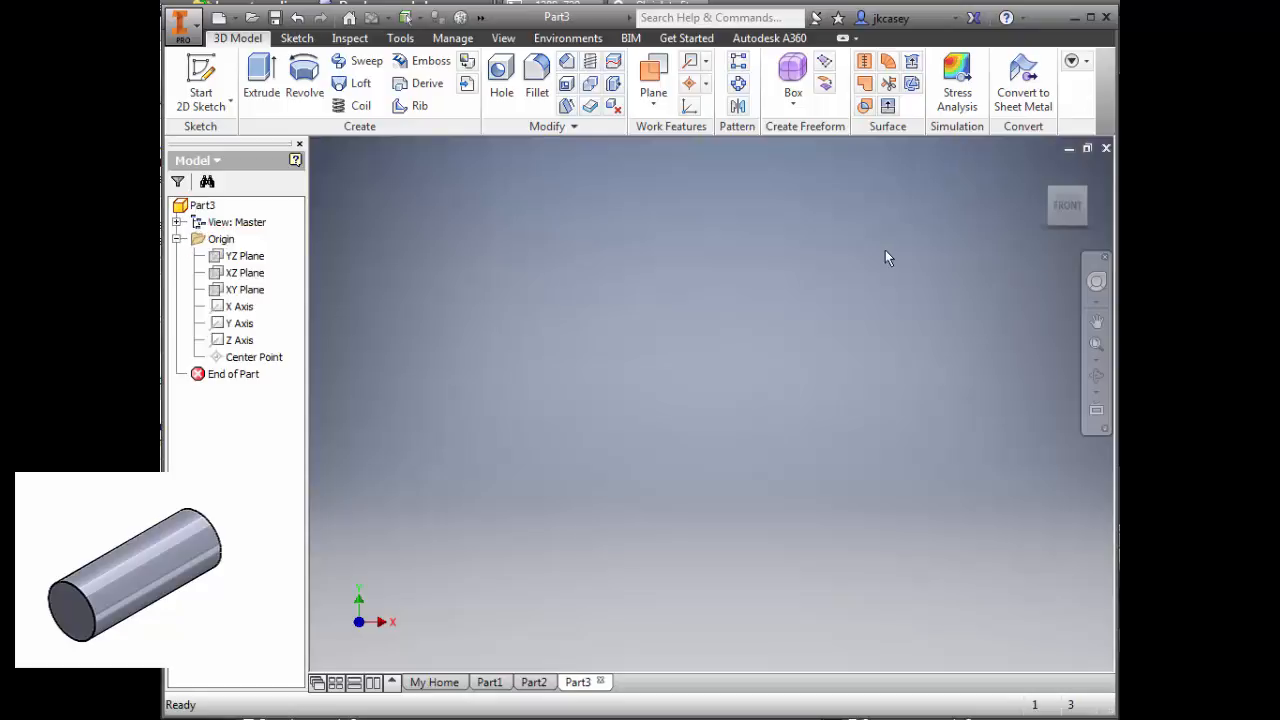
click(245, 289)
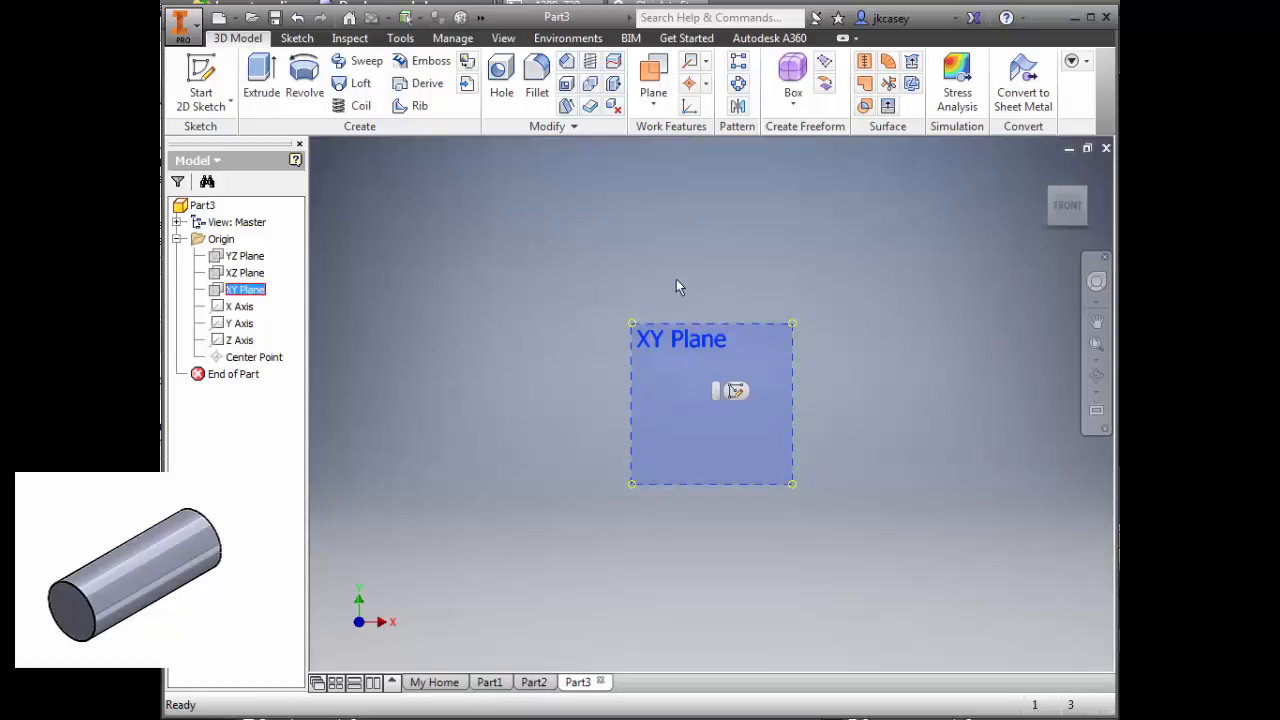
click(736, 393)
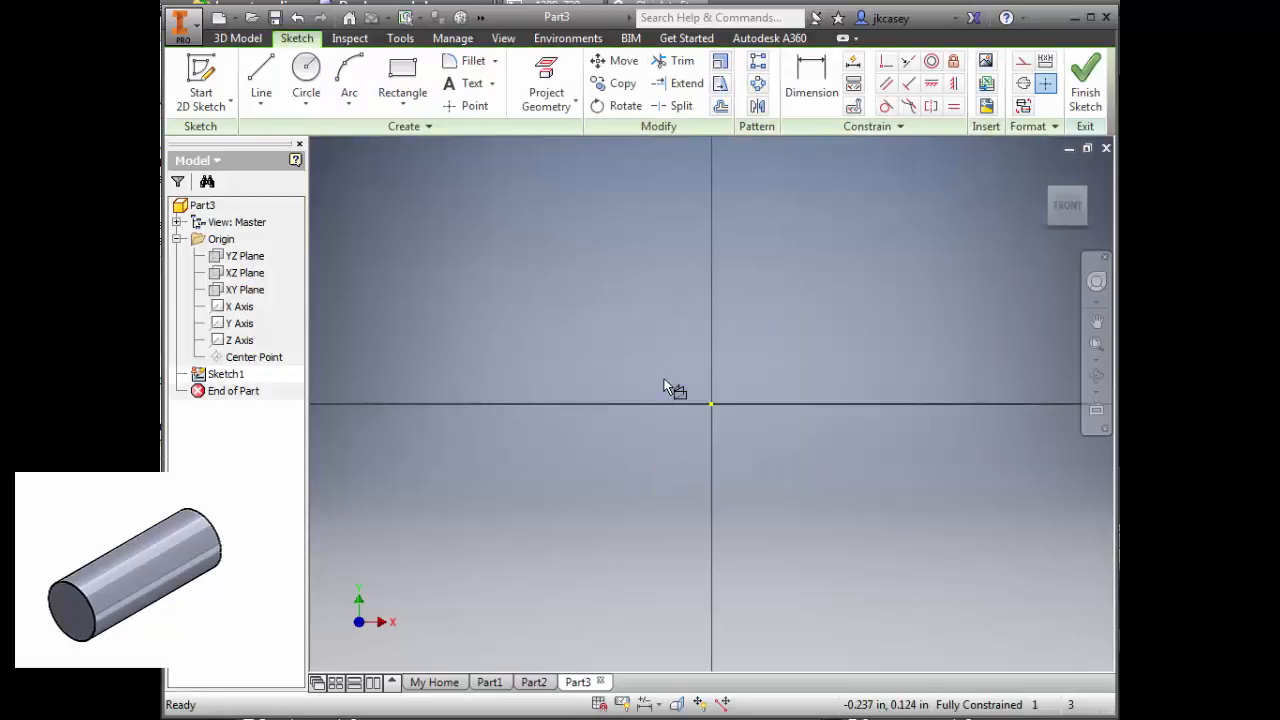
Draw a circle centered on the origin and finish the sketch.
click(303, 72)
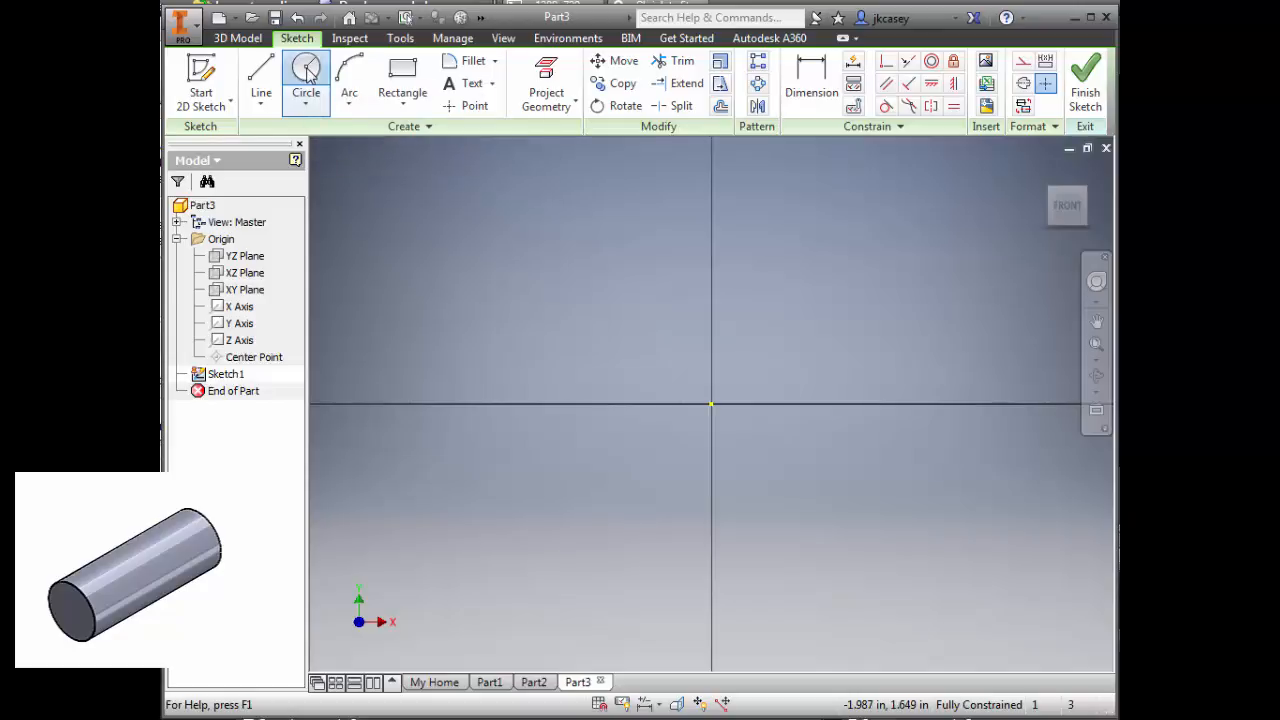
click(712, 403)
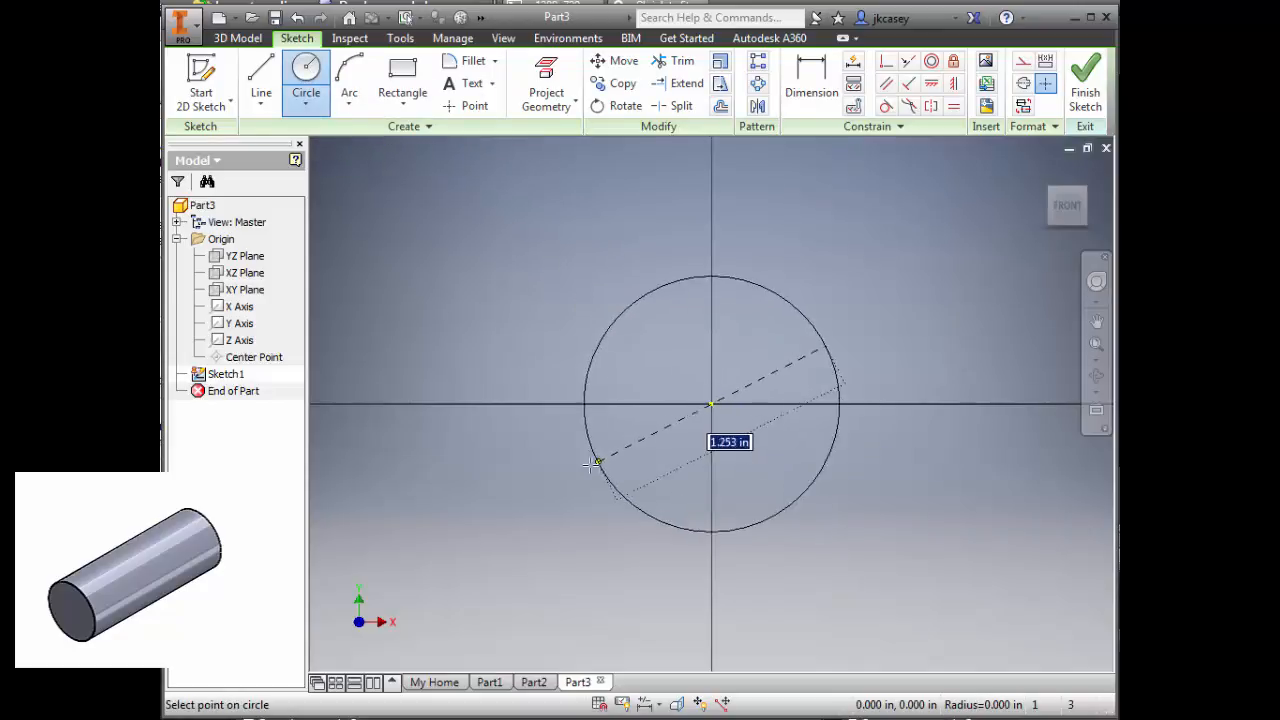
click(581, 467)
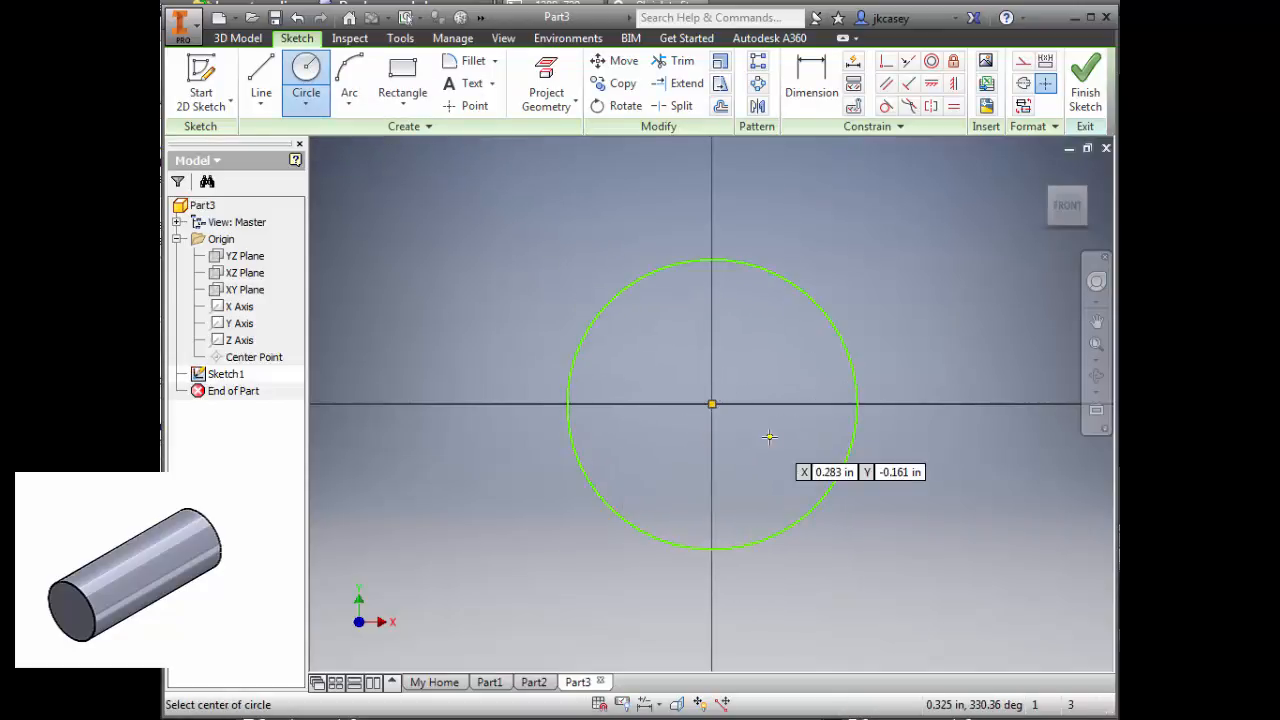
click(1086, 80)
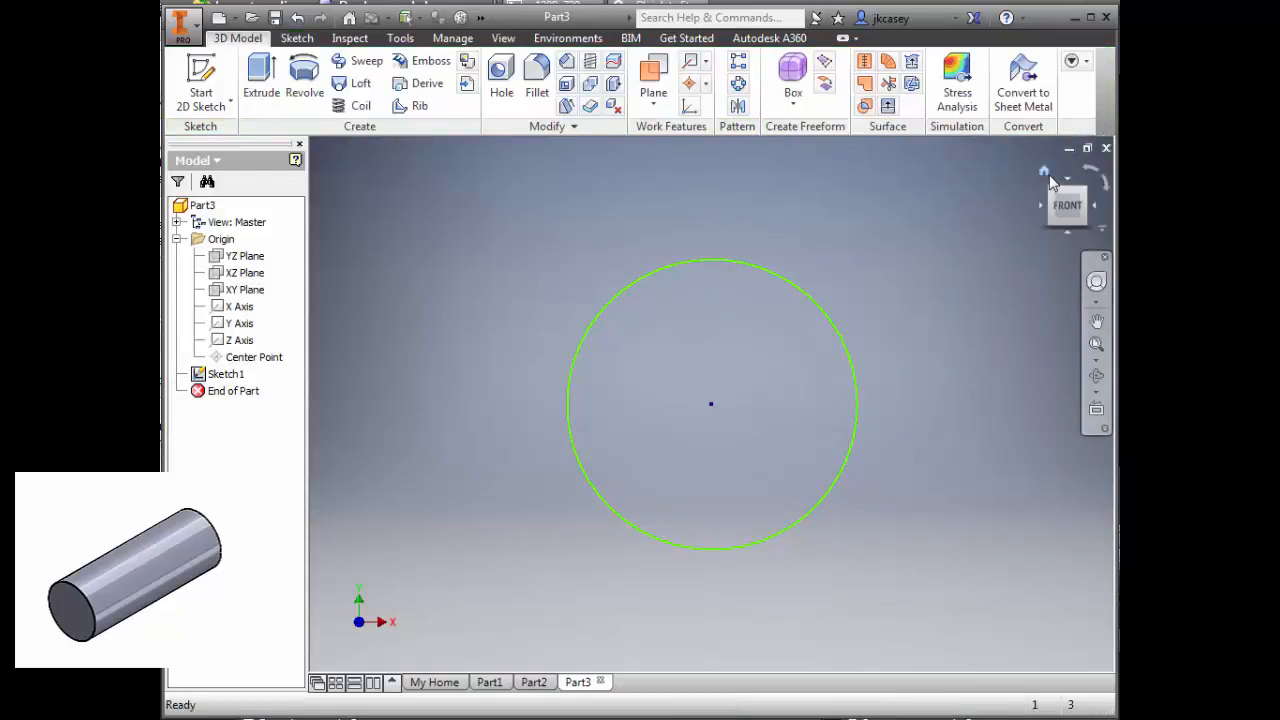
Extrude the circle symmetrically about the sketch plane with a distance of 3 in to form the cylinder.
click(1045, 173)
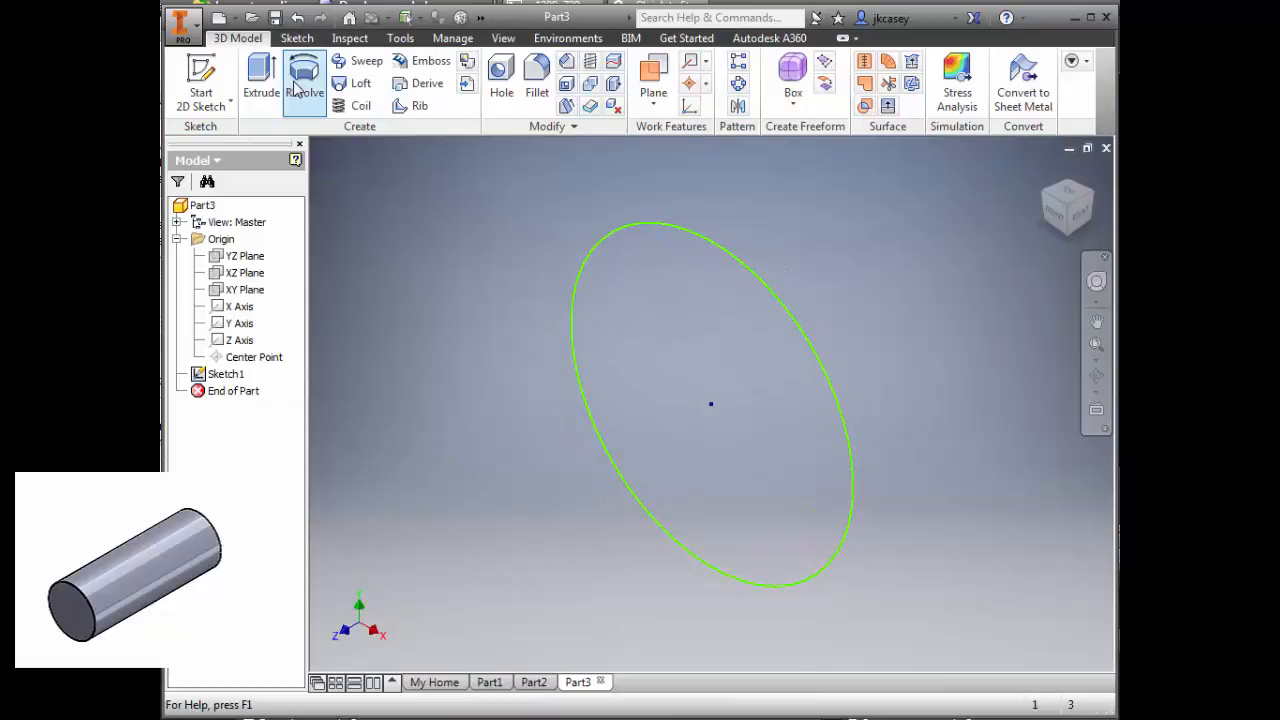
click(258, 84)
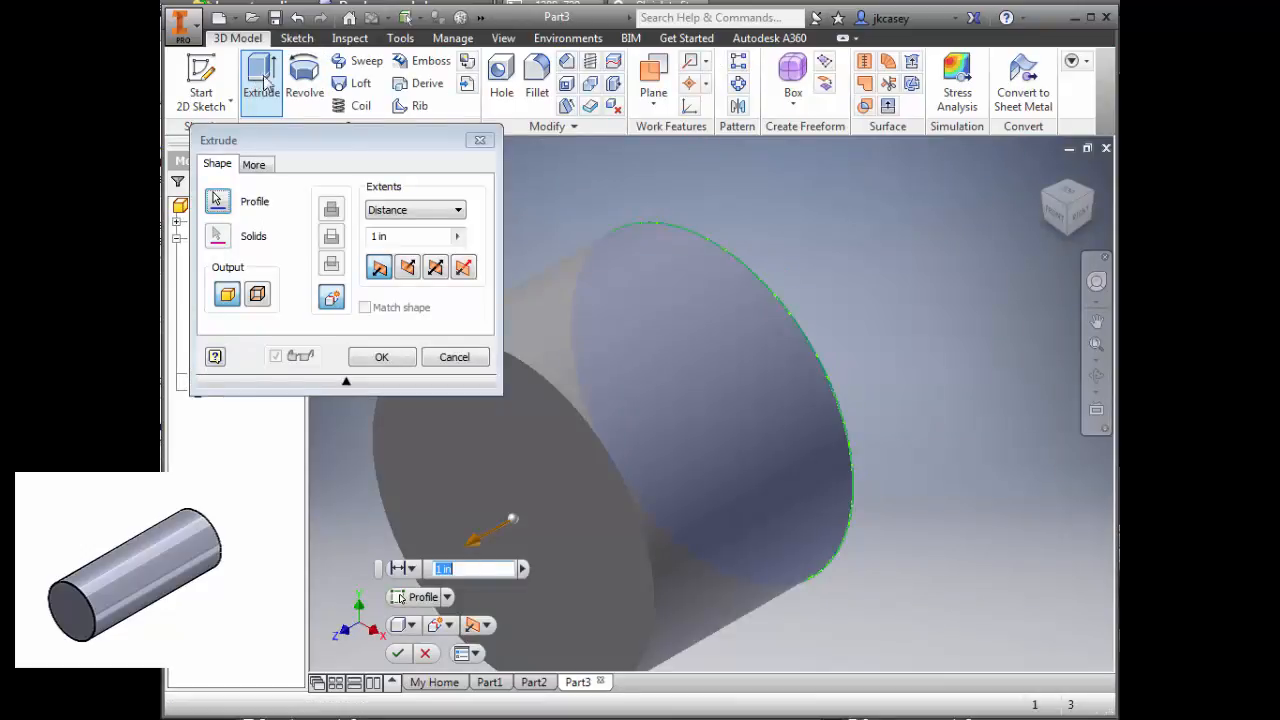
click(410, 233)
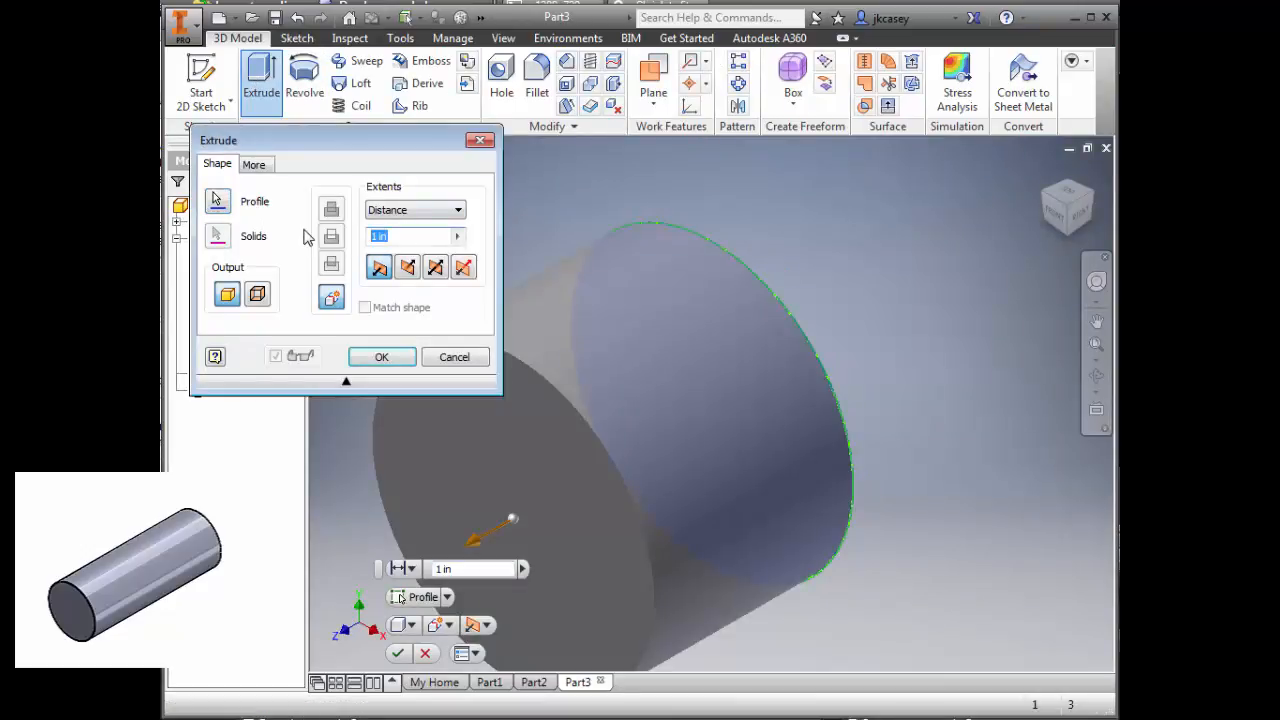
text(3)
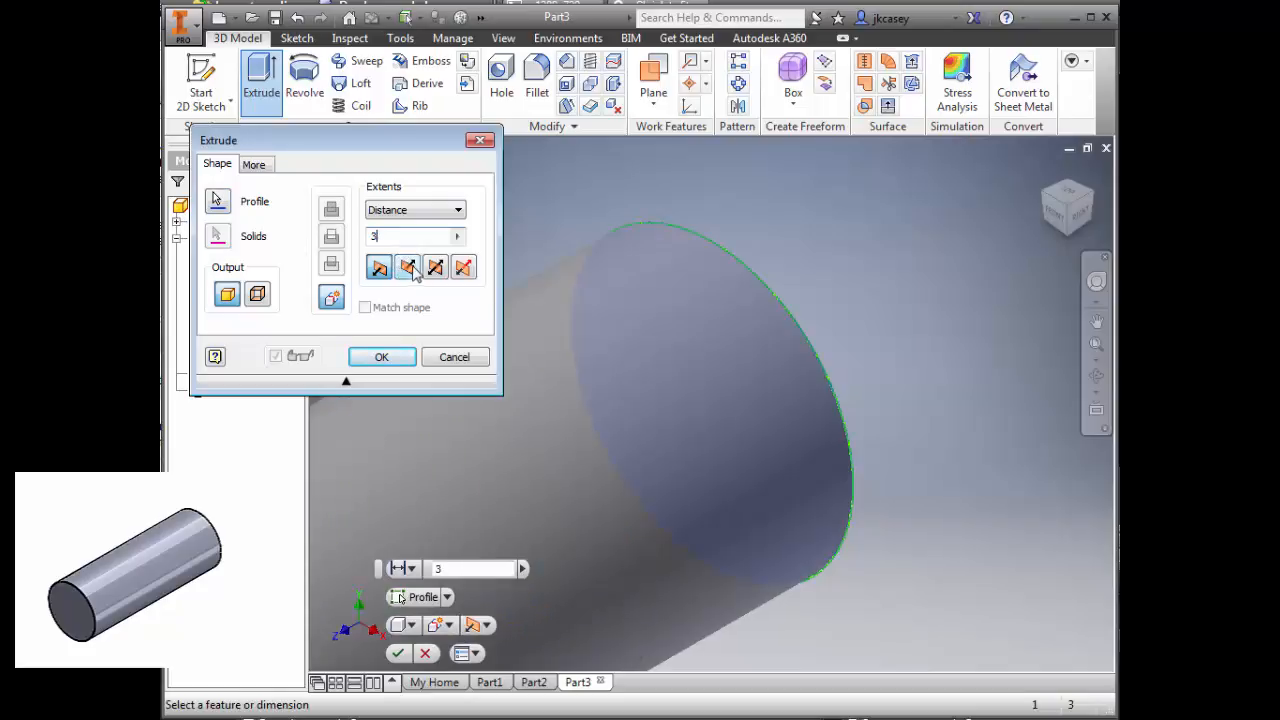
click(410, 270)
click(436, 270)
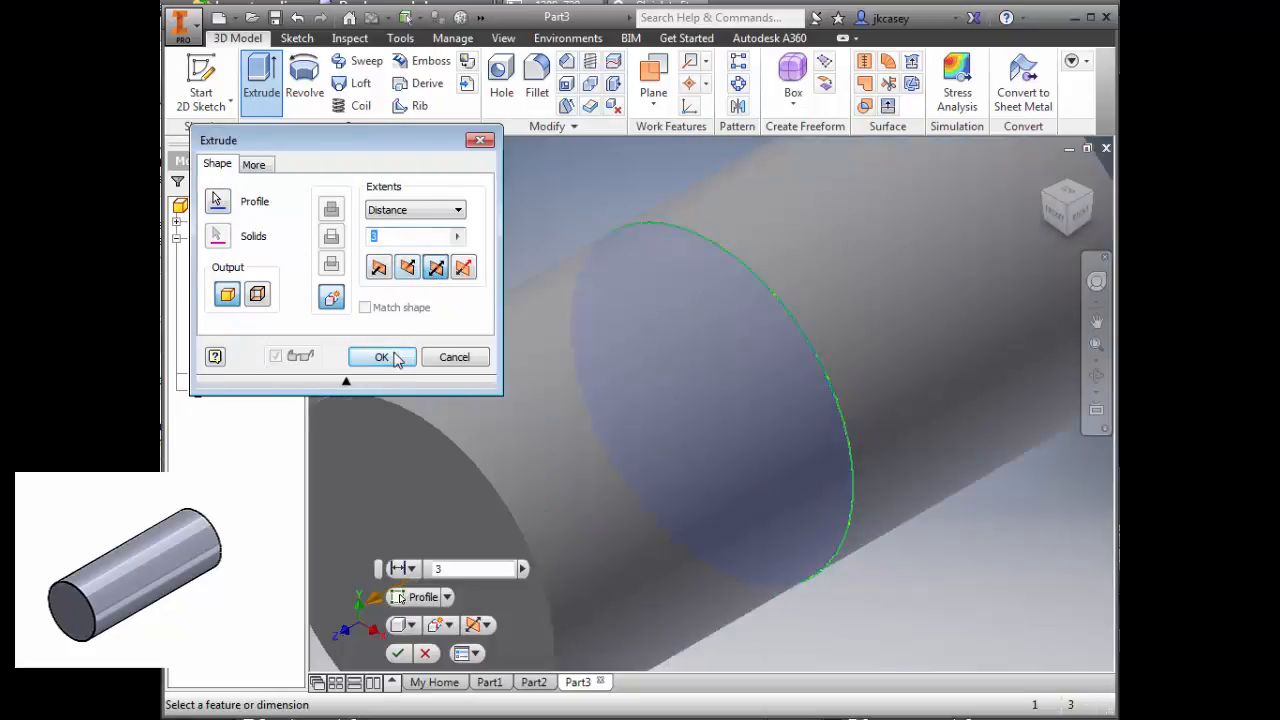
click(382, 358)
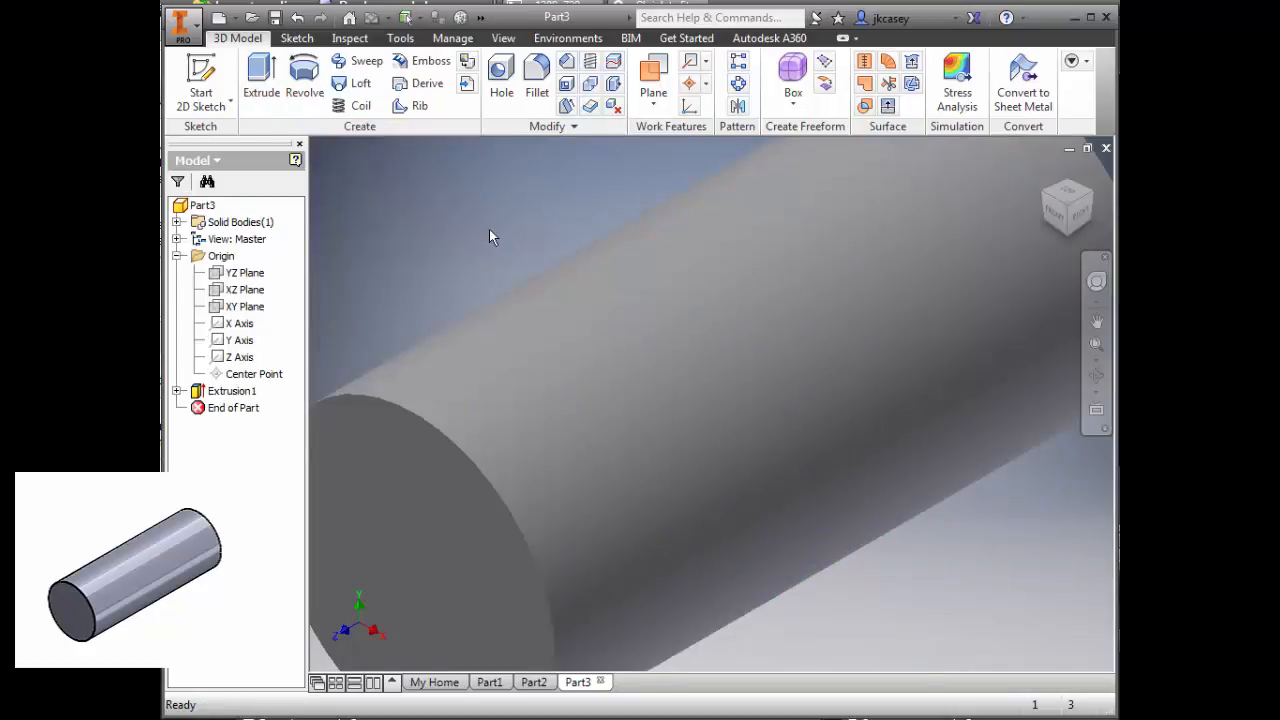
scroll(489, 229, up, 5)
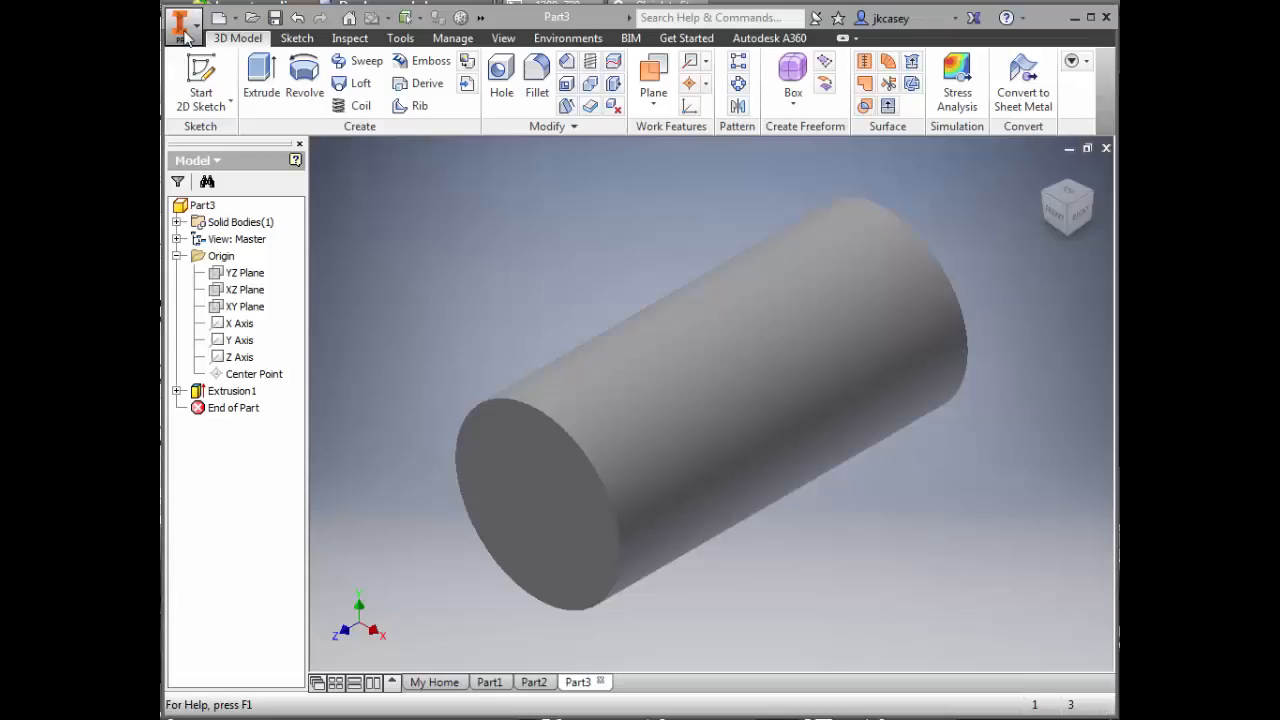
Create another new part from the Standard (in).ipt template and begin a sketch on its XY Plane.
click(183, 26)
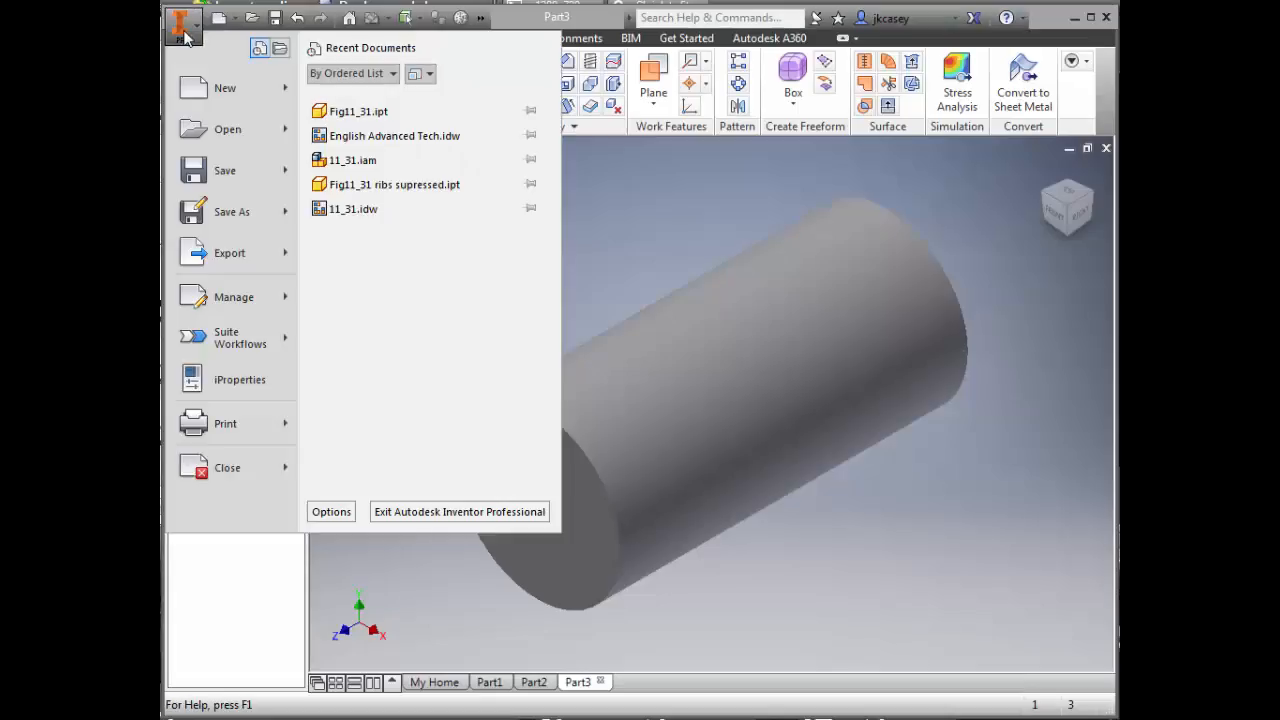
click(200, 104)
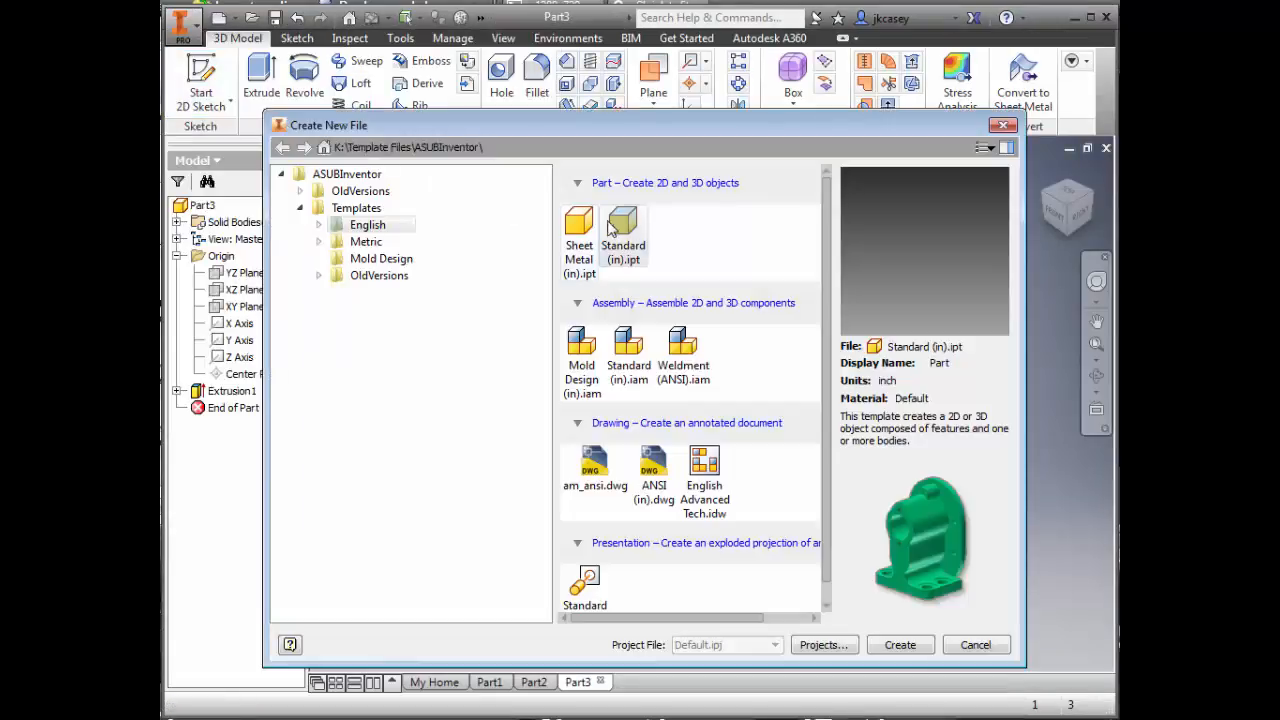
click(896, 645)
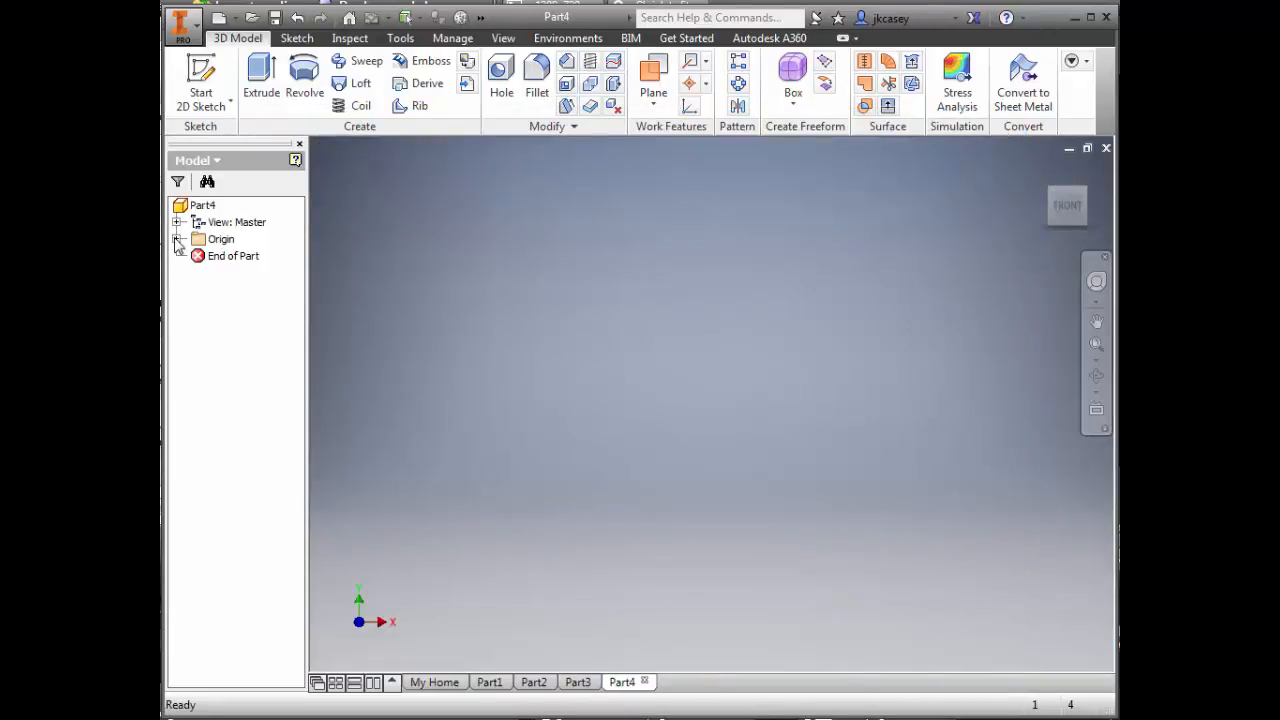
click(177, 239)
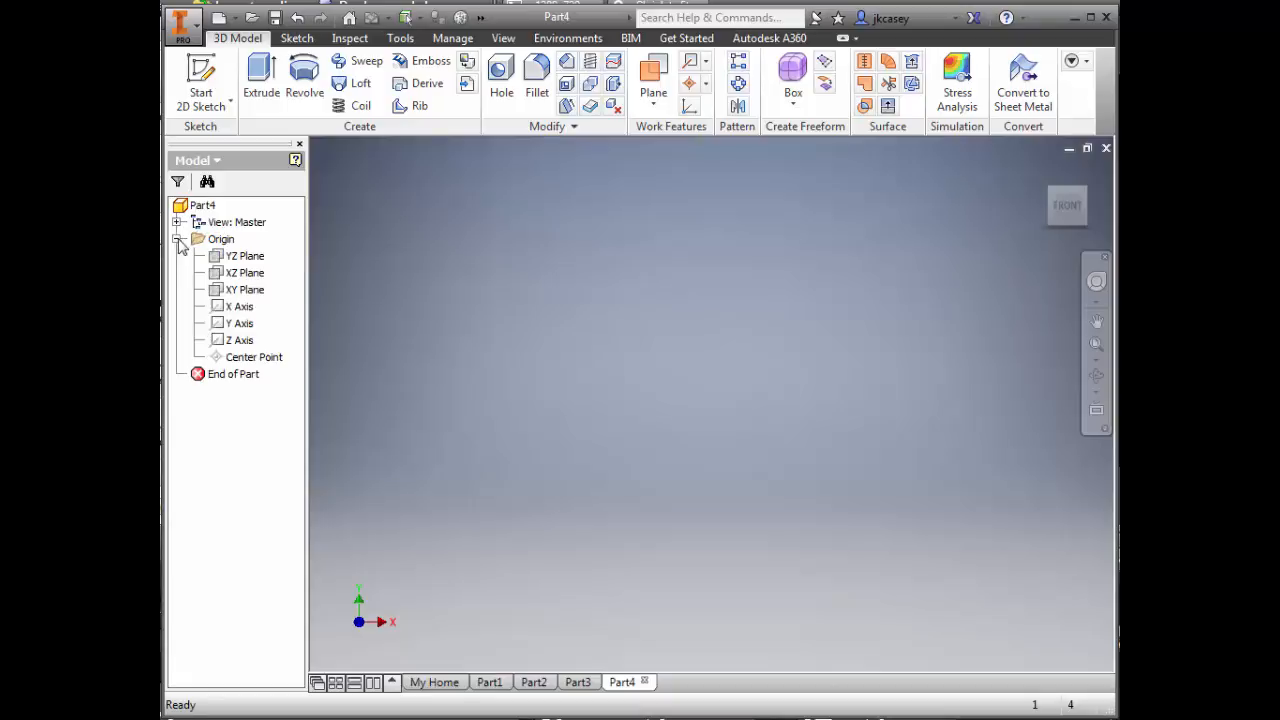
click(245, 289)
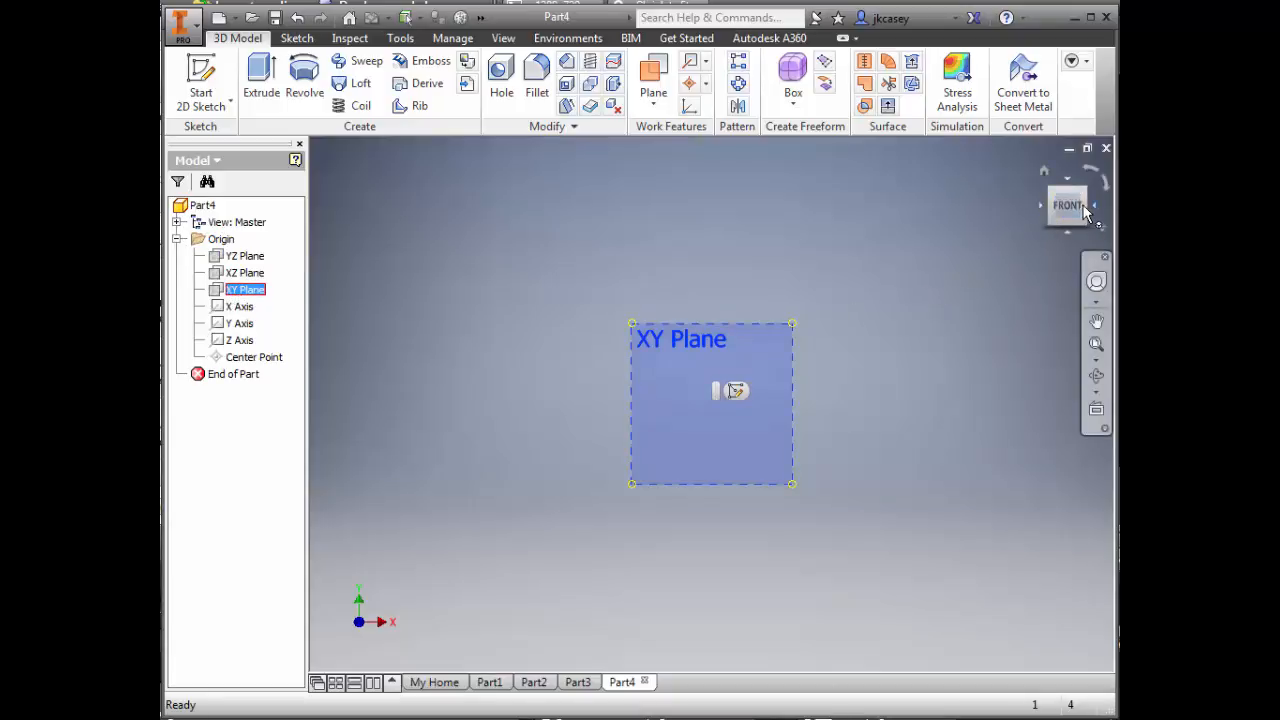
click(736, 392)
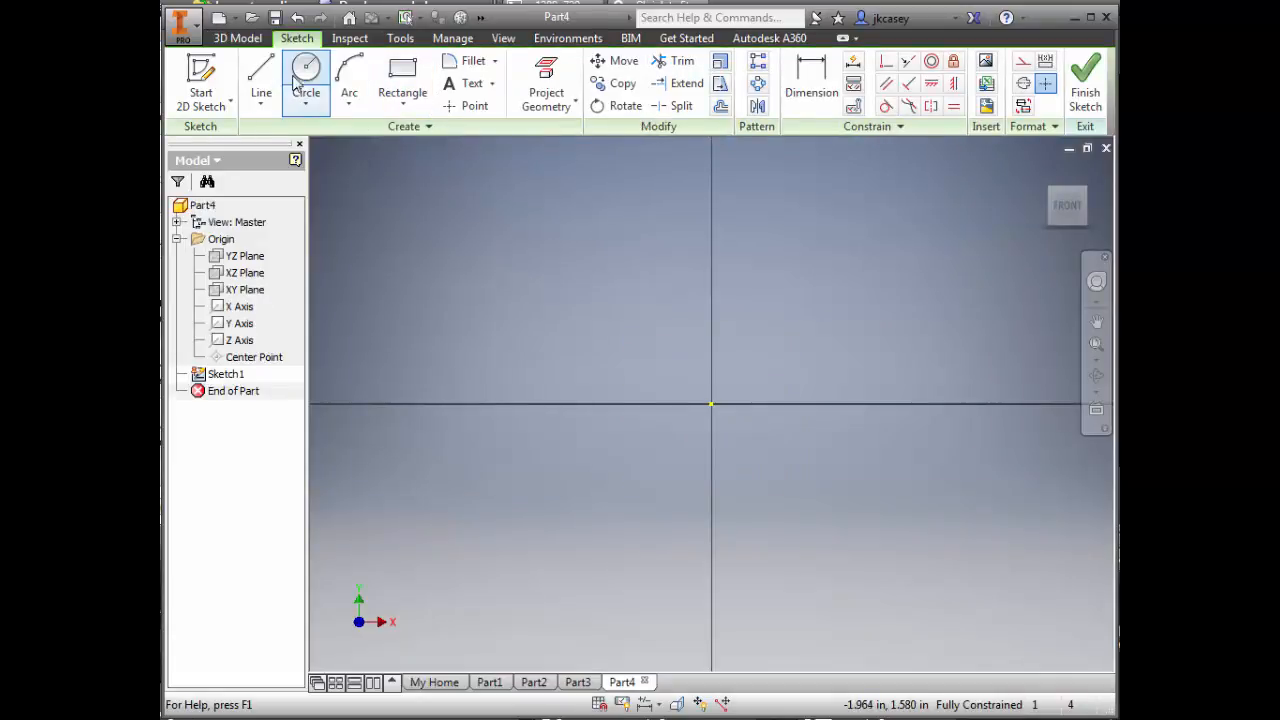
Draw a closed L-shaped line profile from the origin, about 1.32 in wide and 1.61 in tall, and finish the sketch.
click(261, 80)
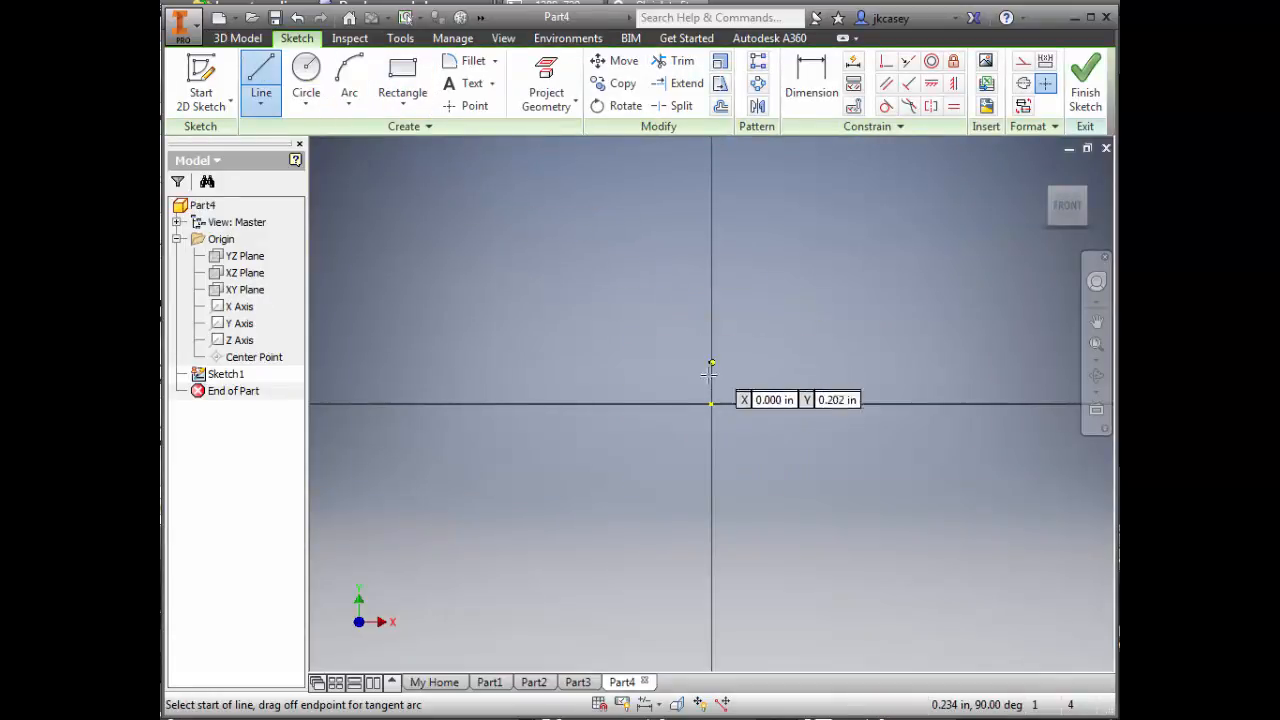
click(711, 404)
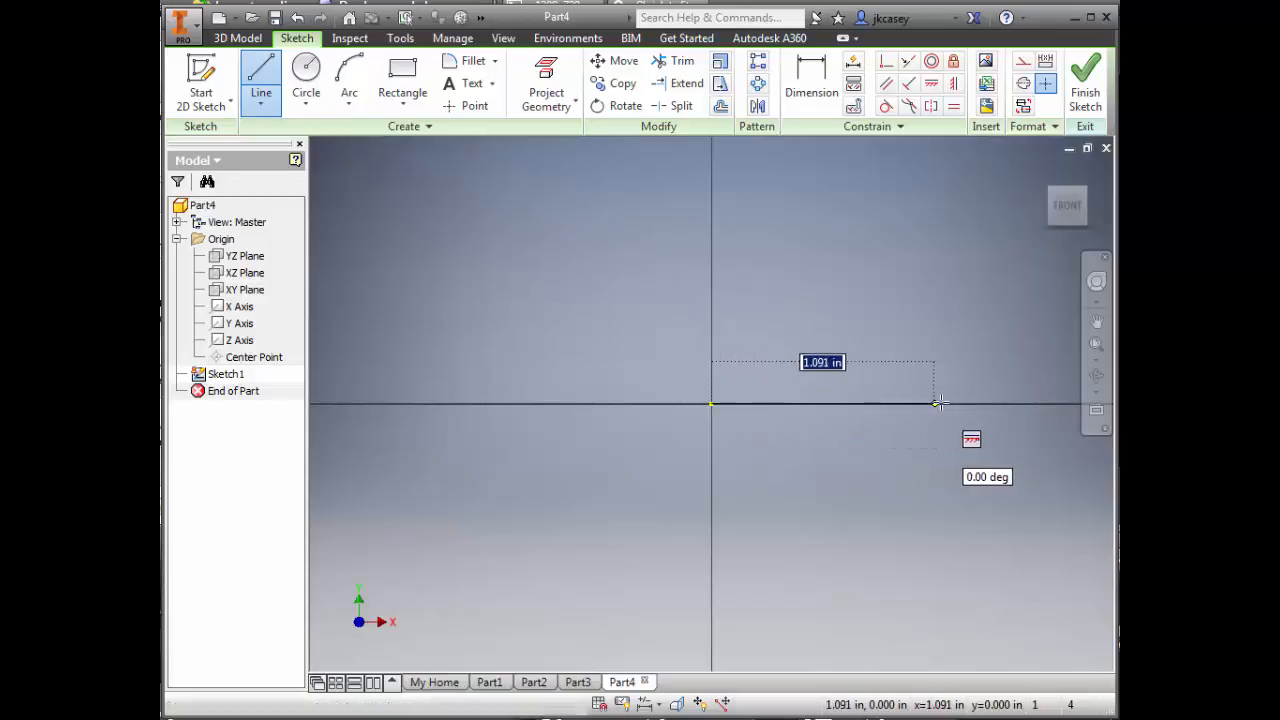
click(980, 404)
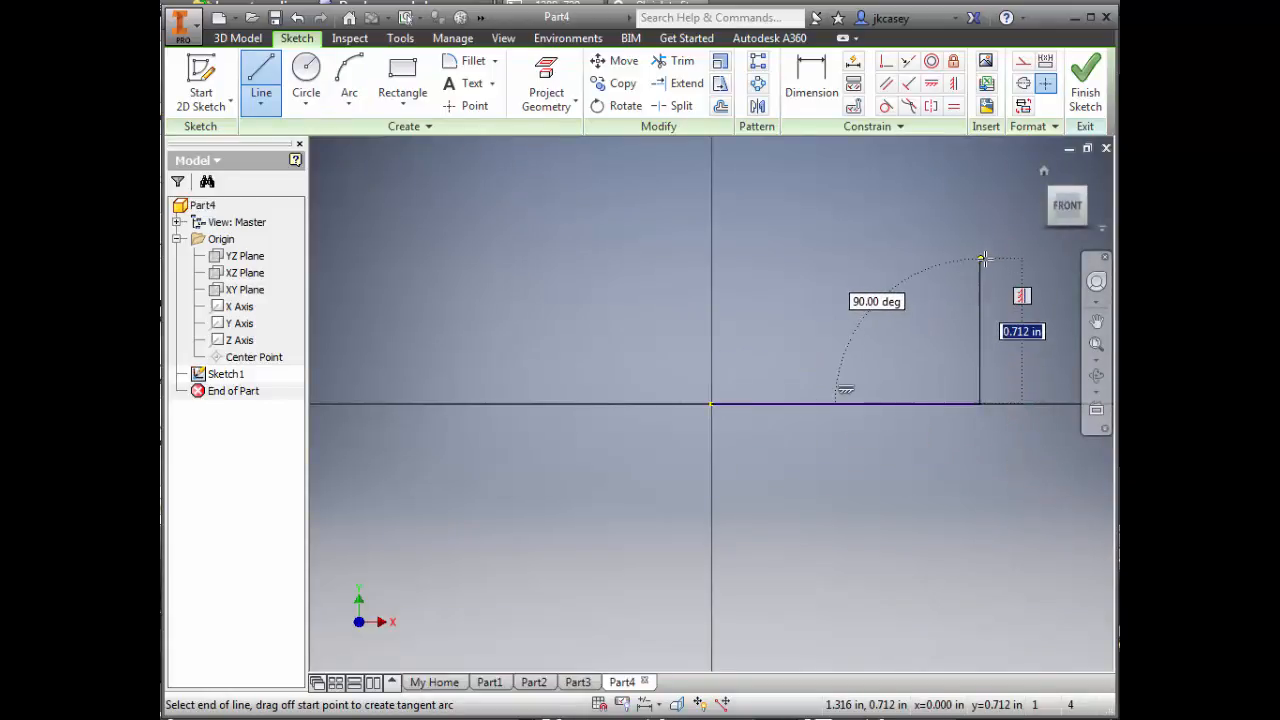
click(980, 259)
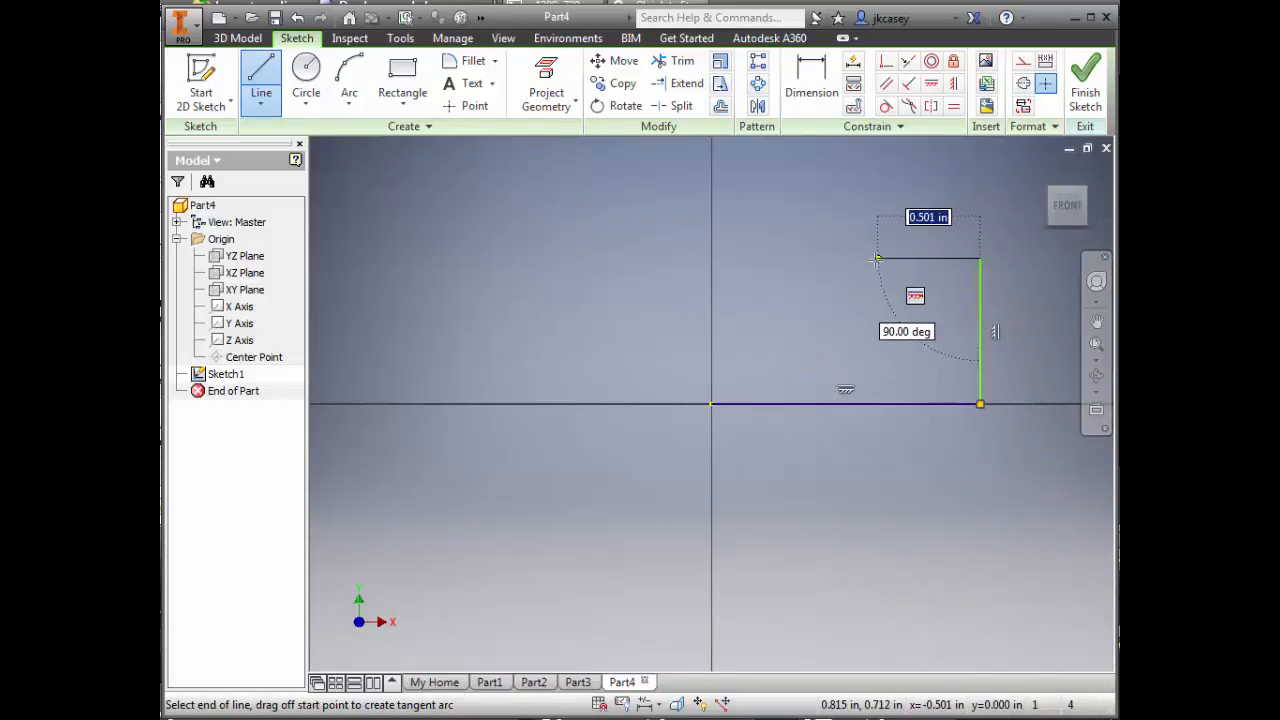
scroll(872, 255, down, 5)
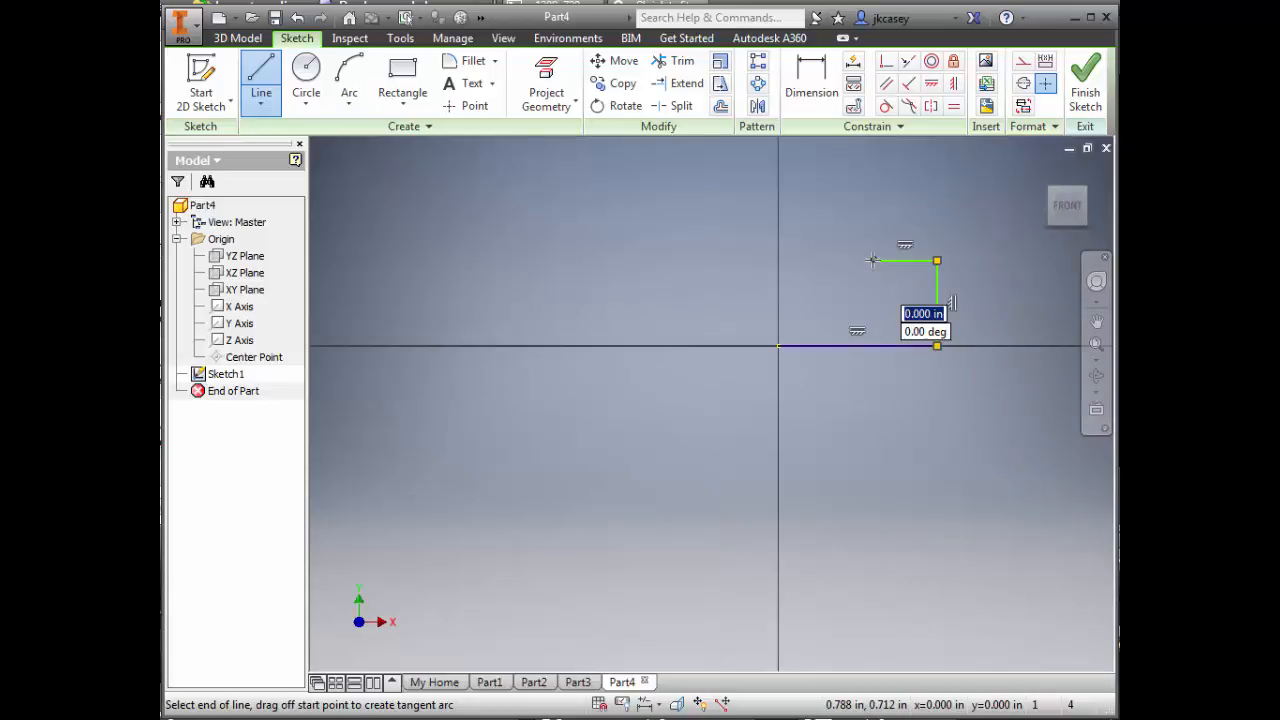
click(874, 199)
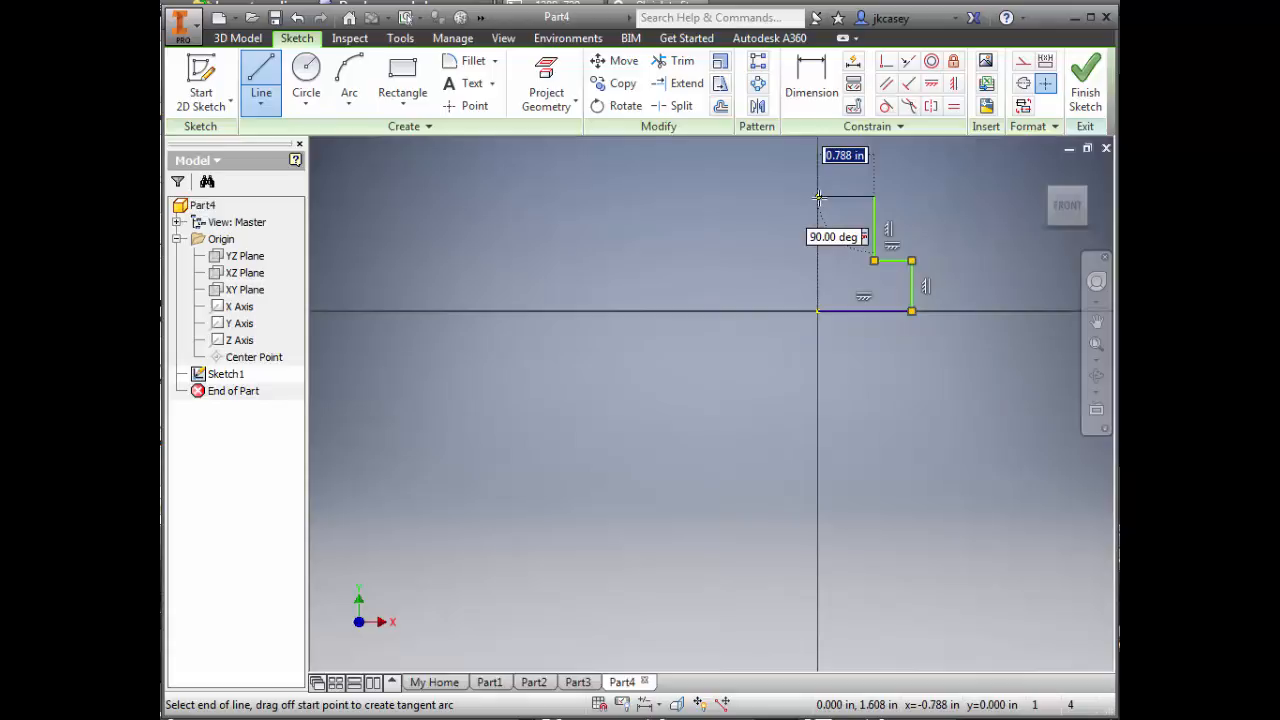
click(819, 198)
click(819, 311)
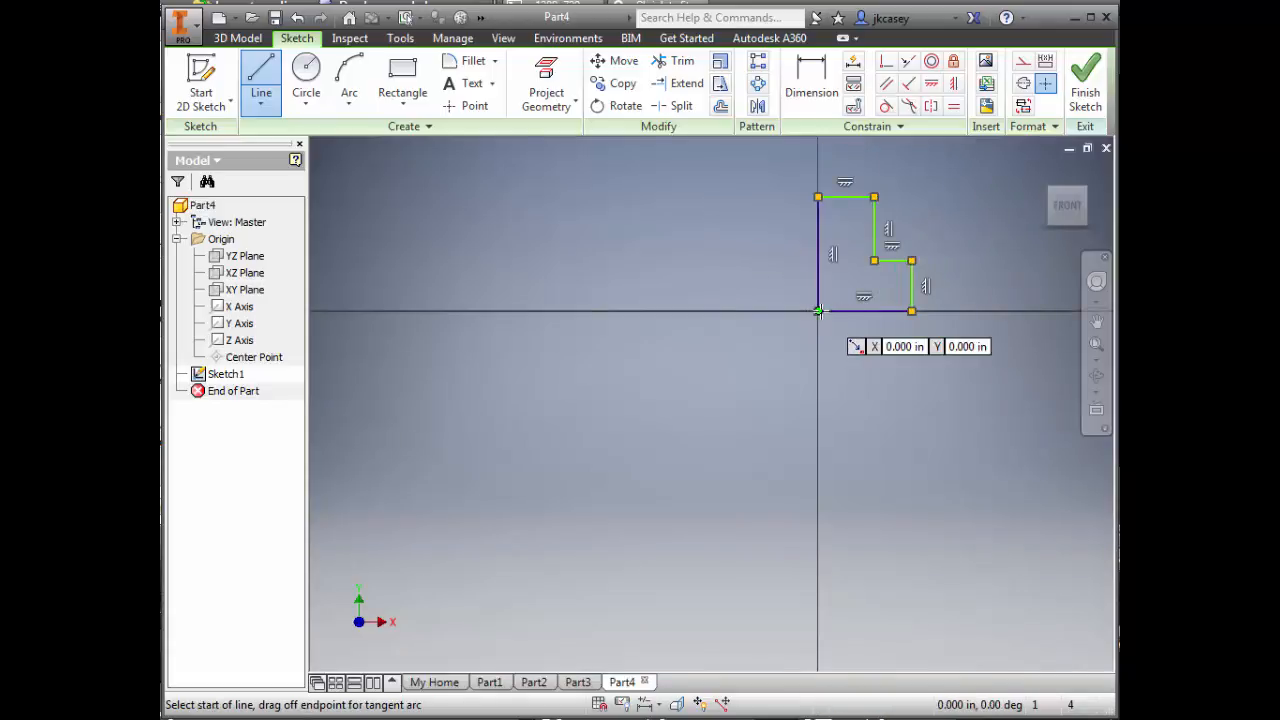
scroll(910, 210, down, 6)
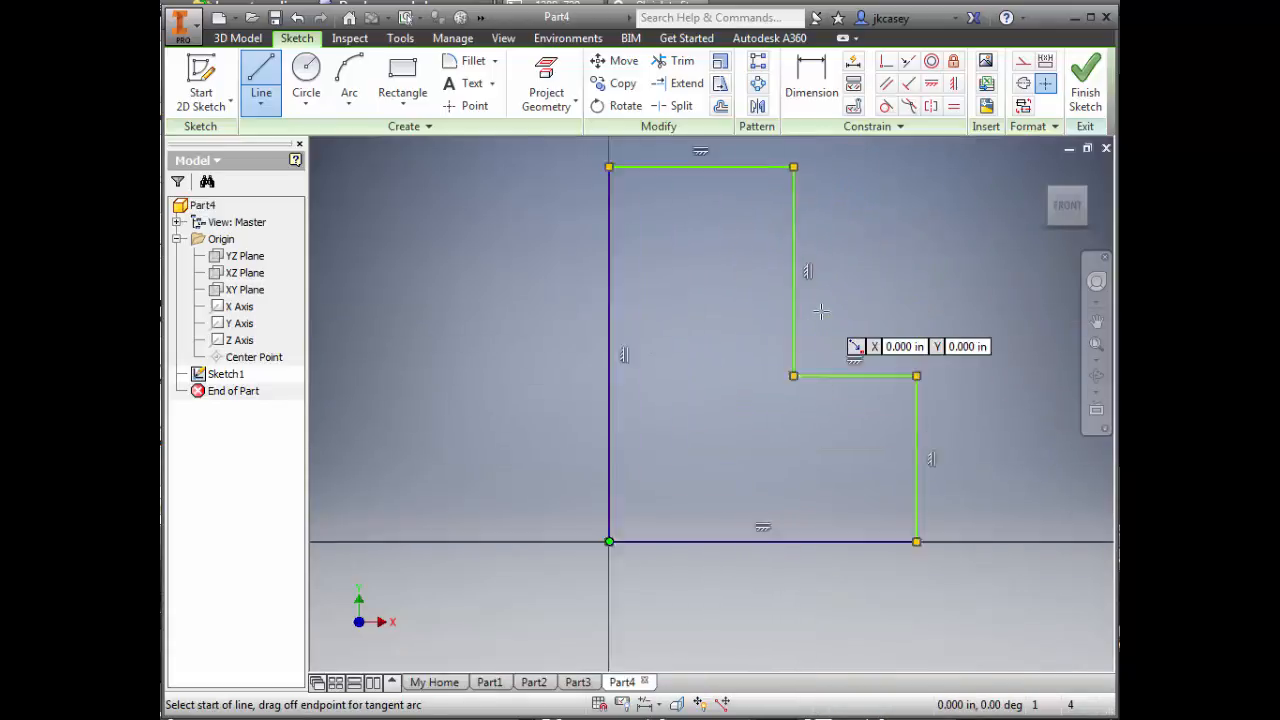
click(1082, 112)
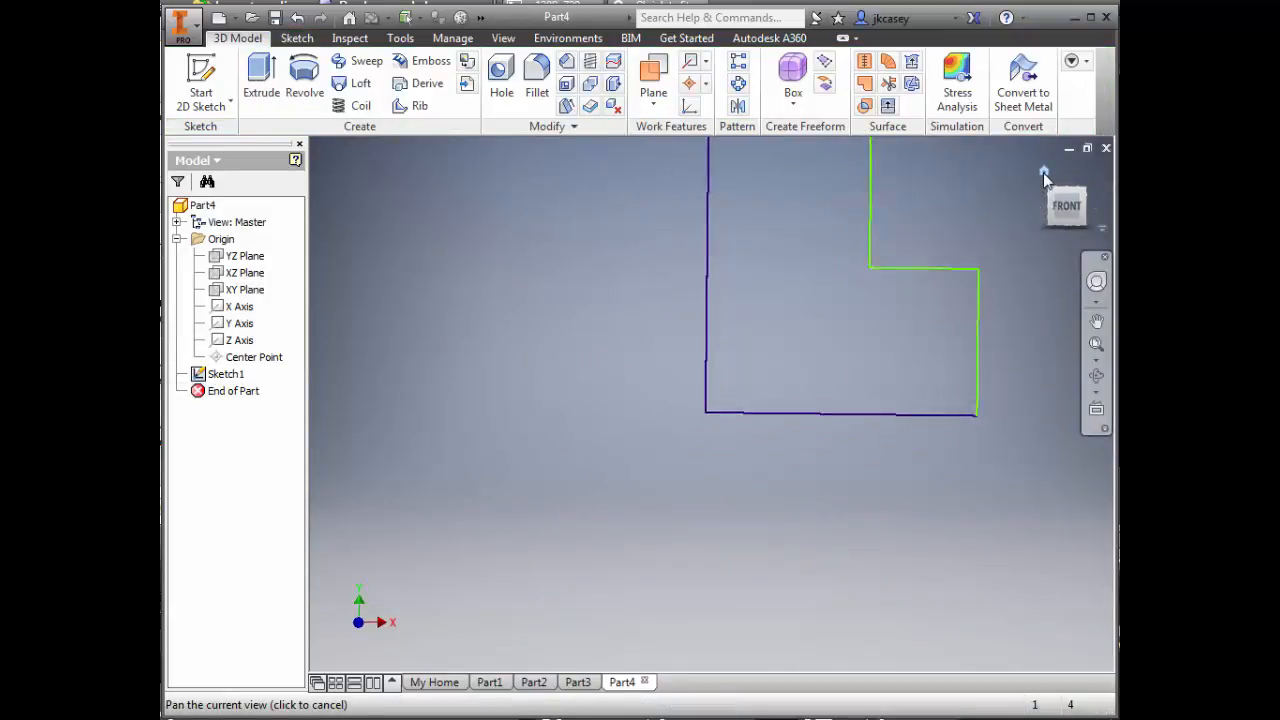
Extrude the L-shaped profile symmetrically with a distance of 0.5 in.
click(1043, 172)
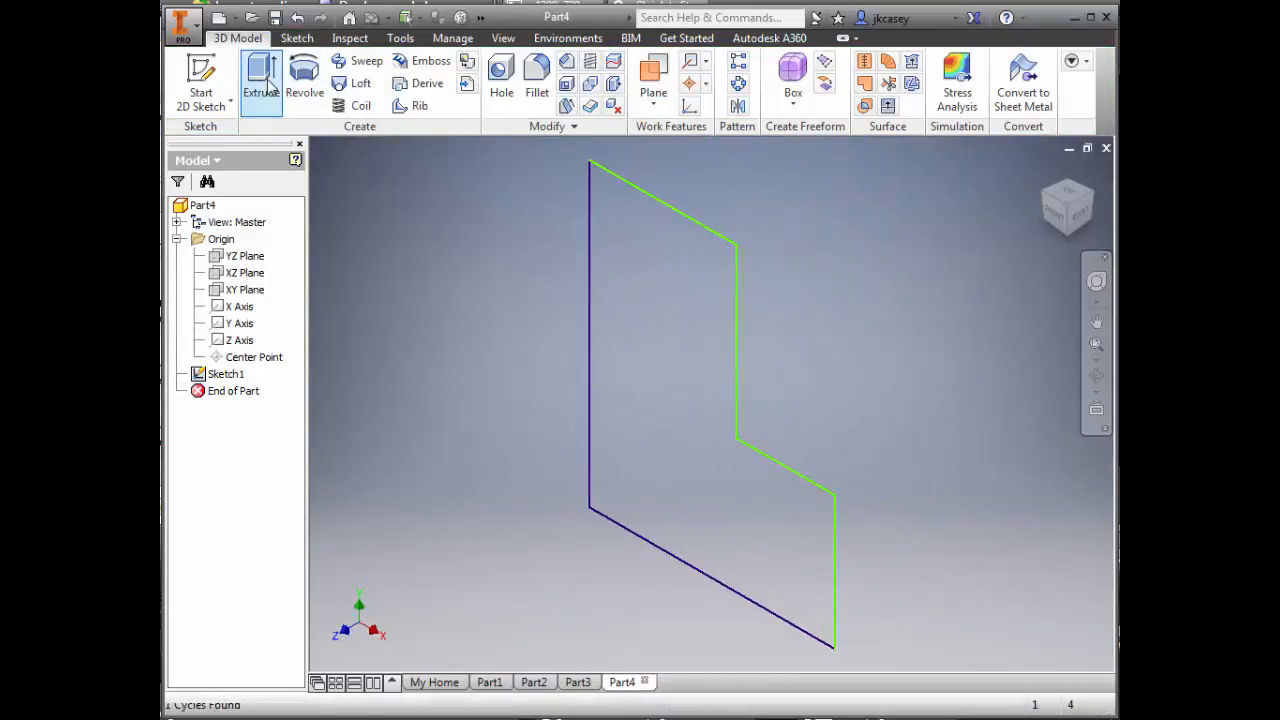
click(262, 82)
click(436, 268)
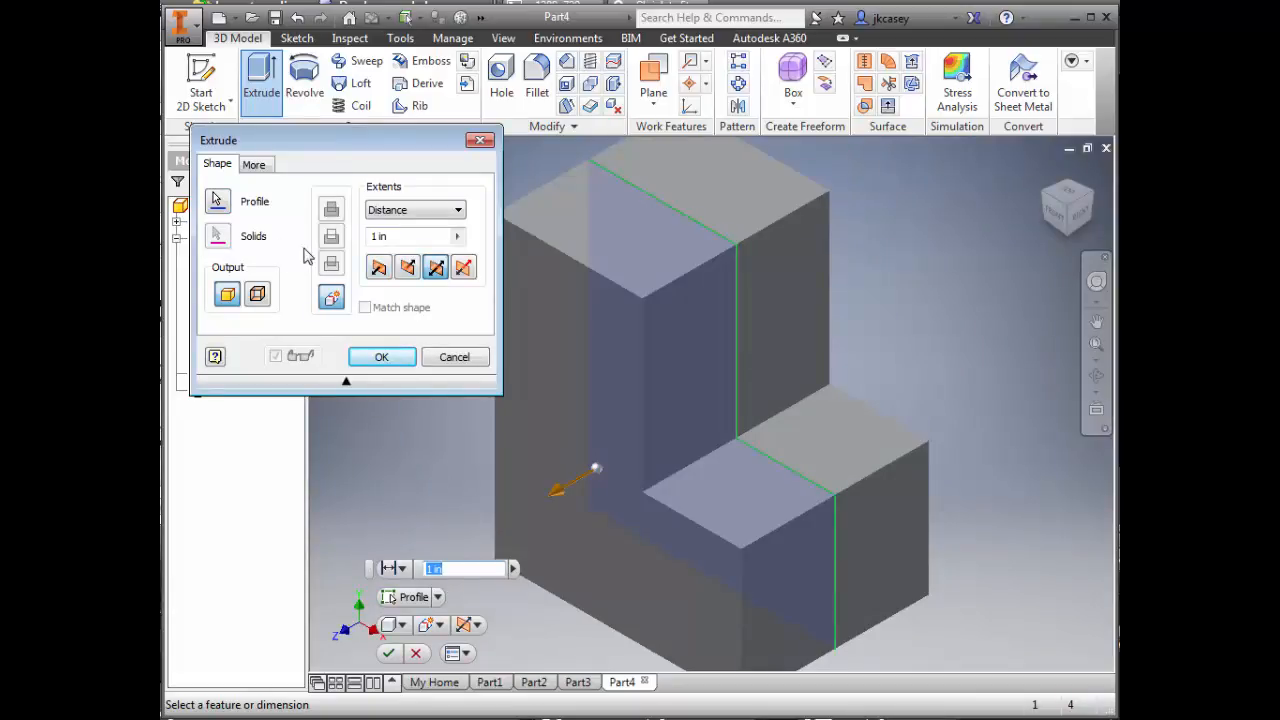
click(398, 236)
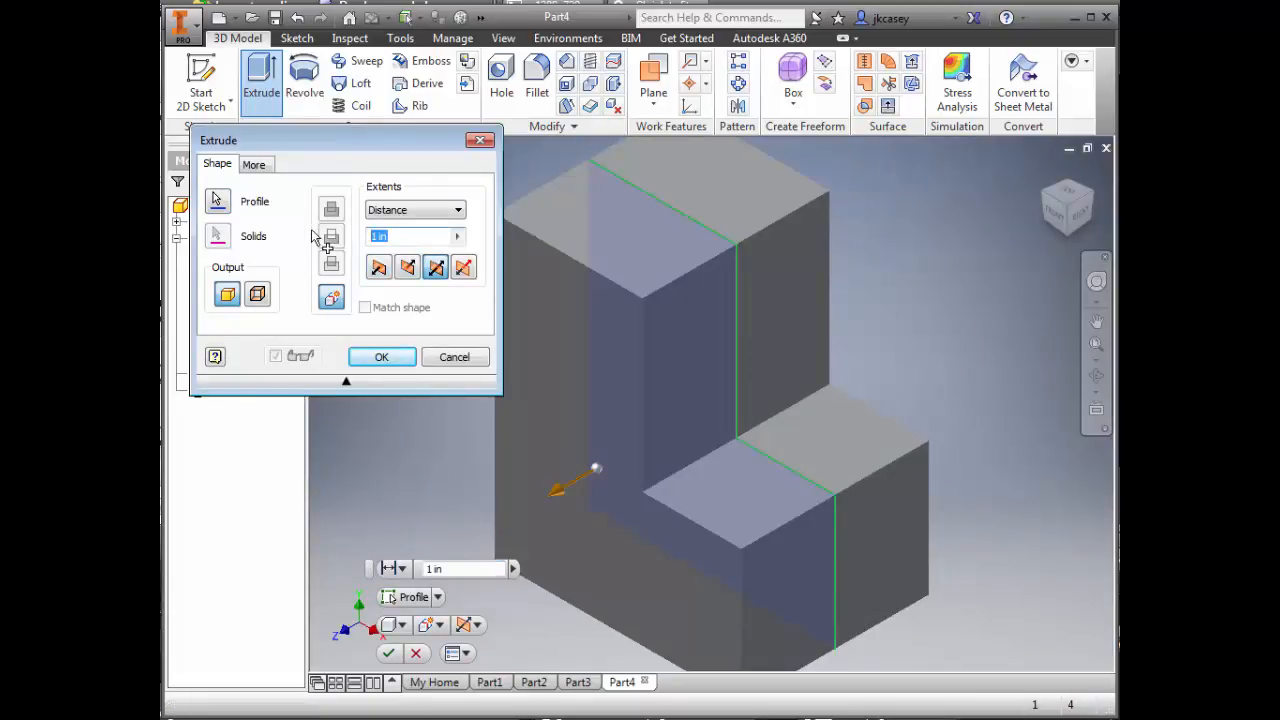
text(.5)
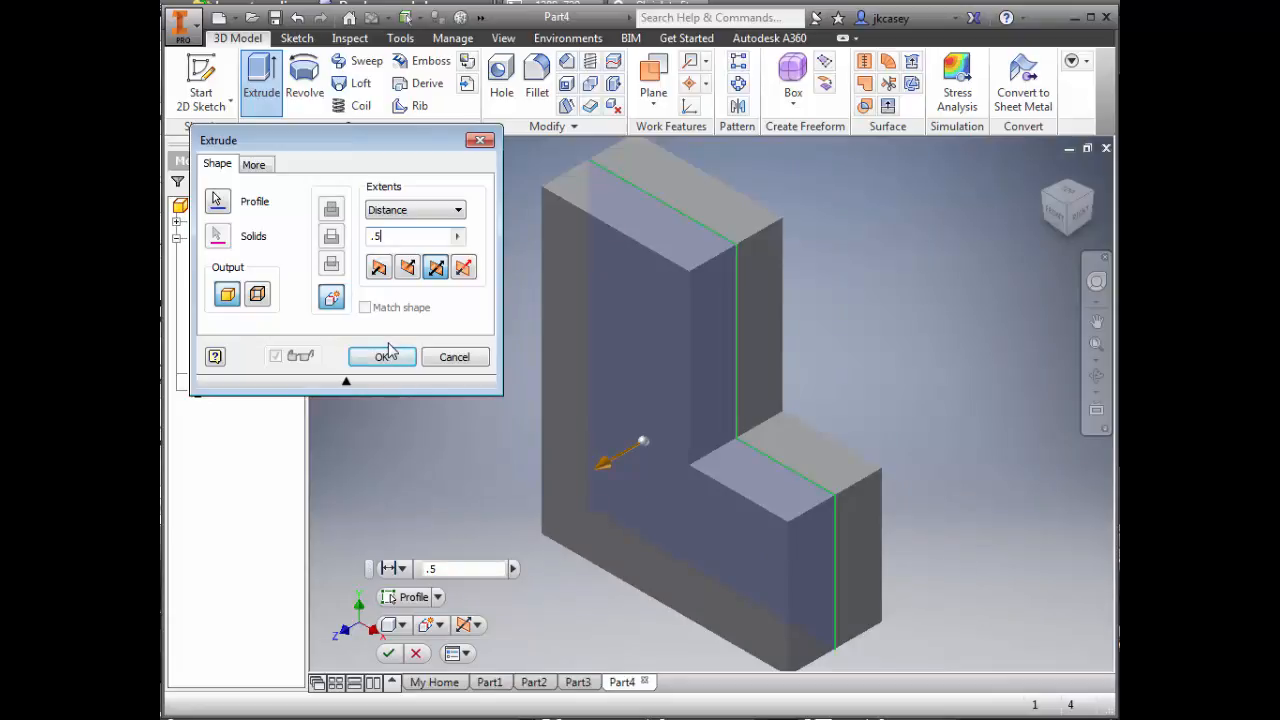
click(386, 356)
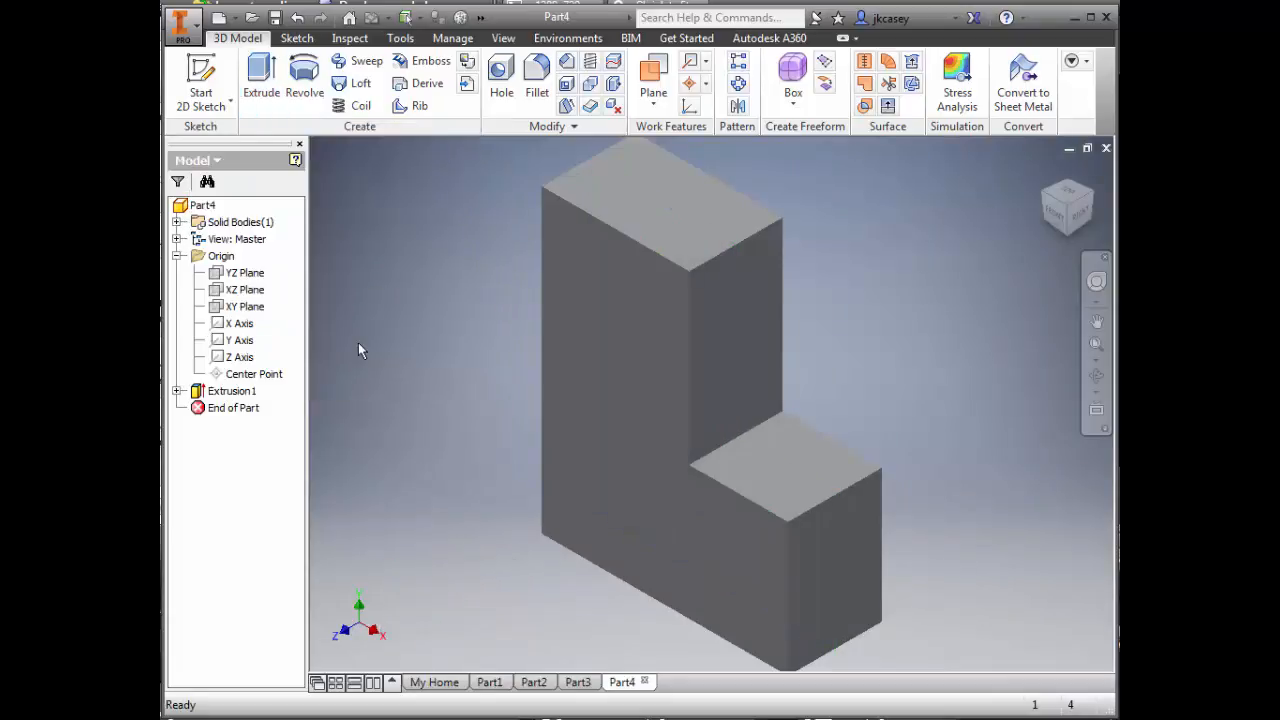
Sketch a circle about 0.63 in in diameter on the upper part of the L-shaped front face and finish the sketch.
click(601, 363)
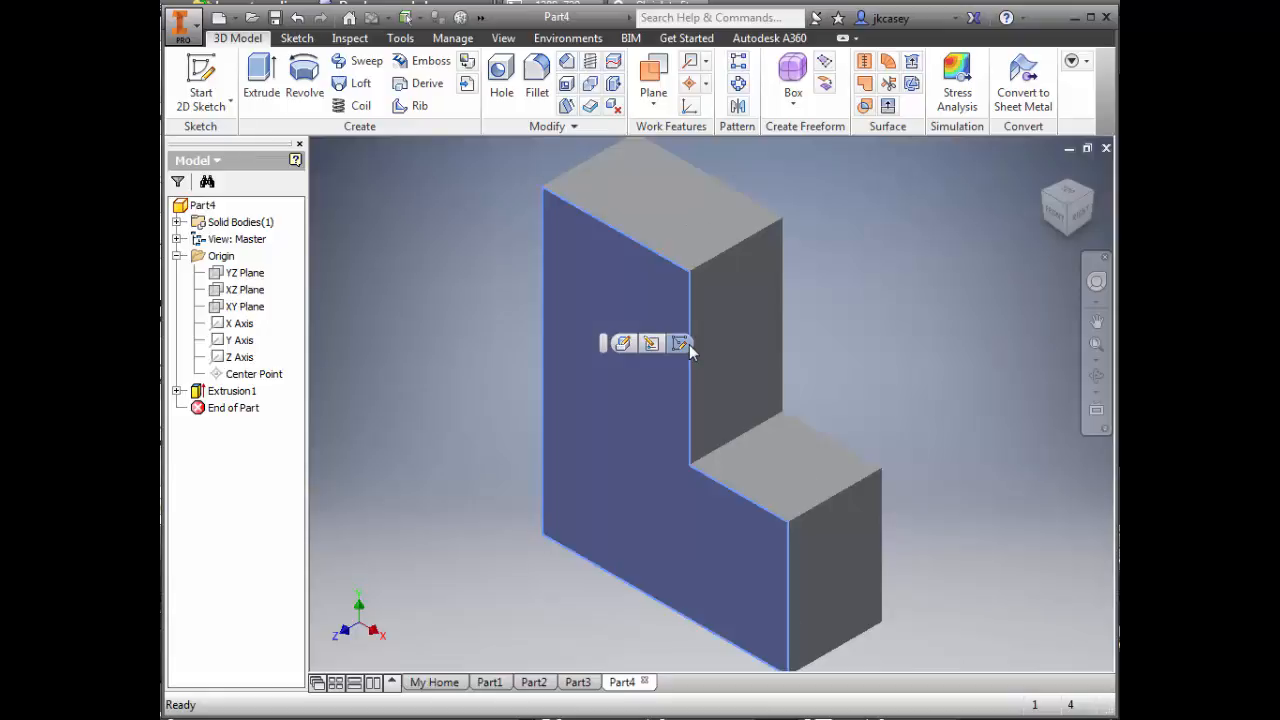
click(205, 85)
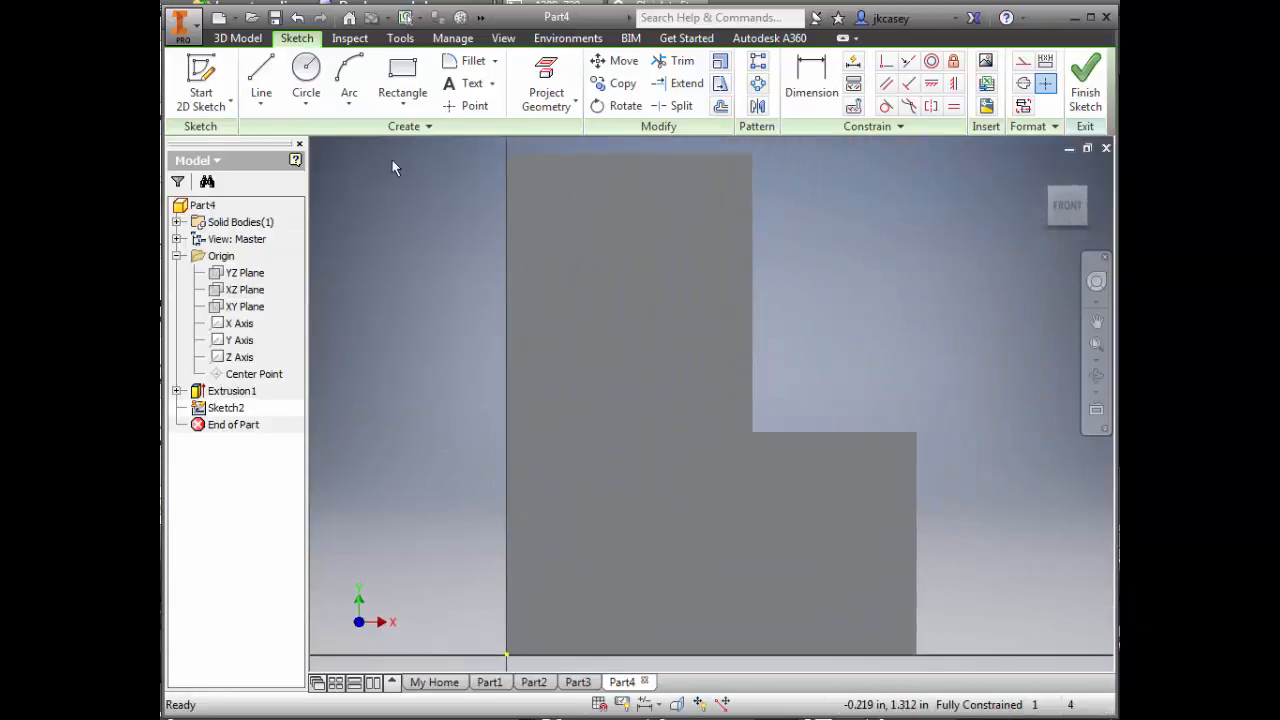
click(318, 80)
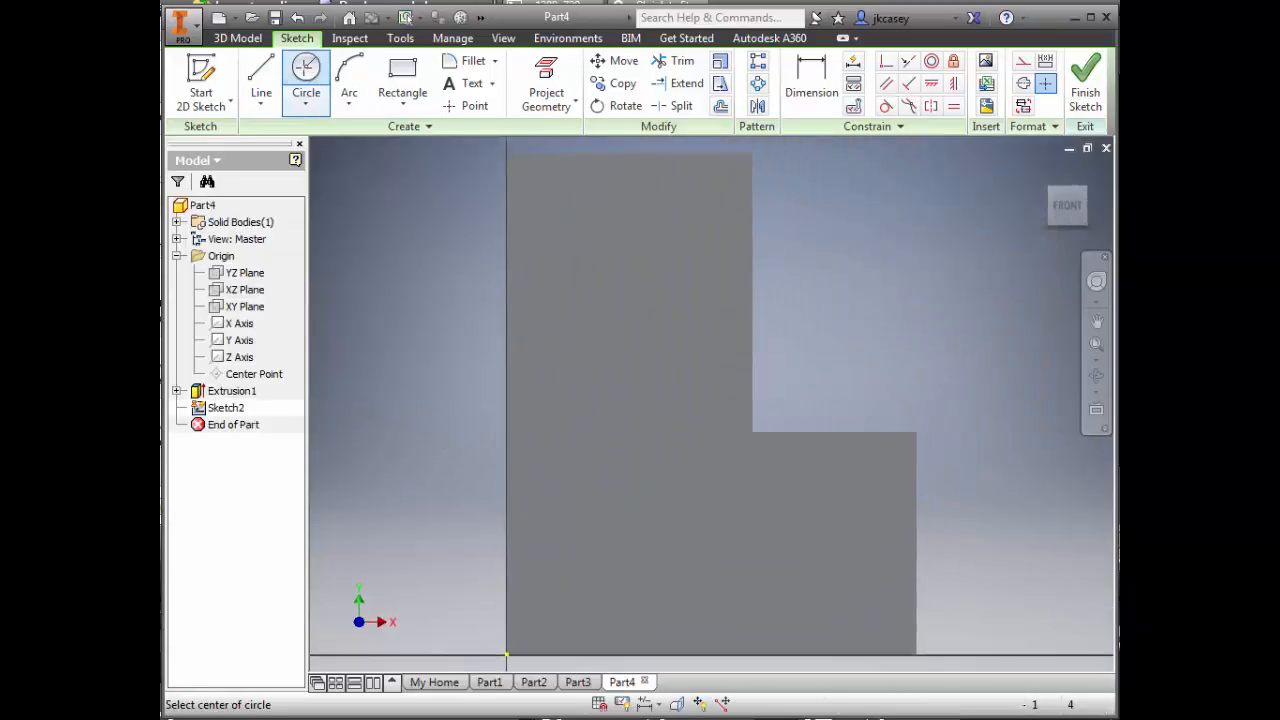
click(622, 307)
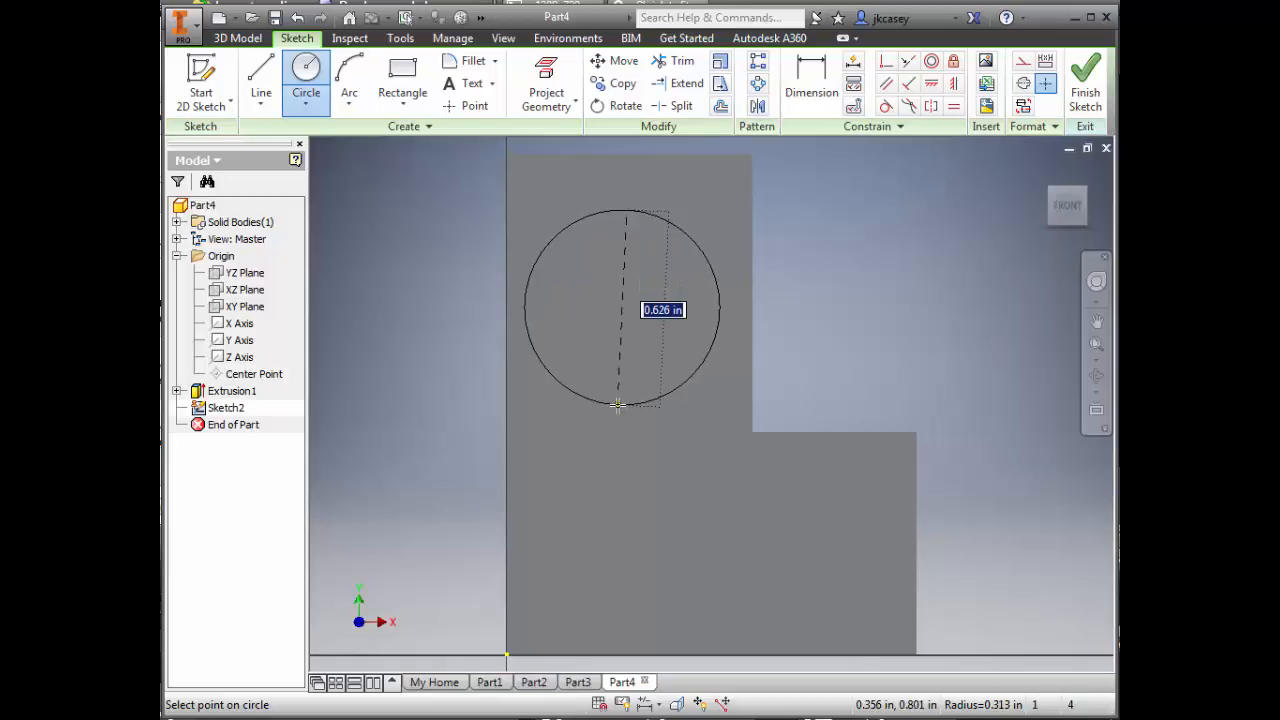
click(620, 404)
click(1085, 88)
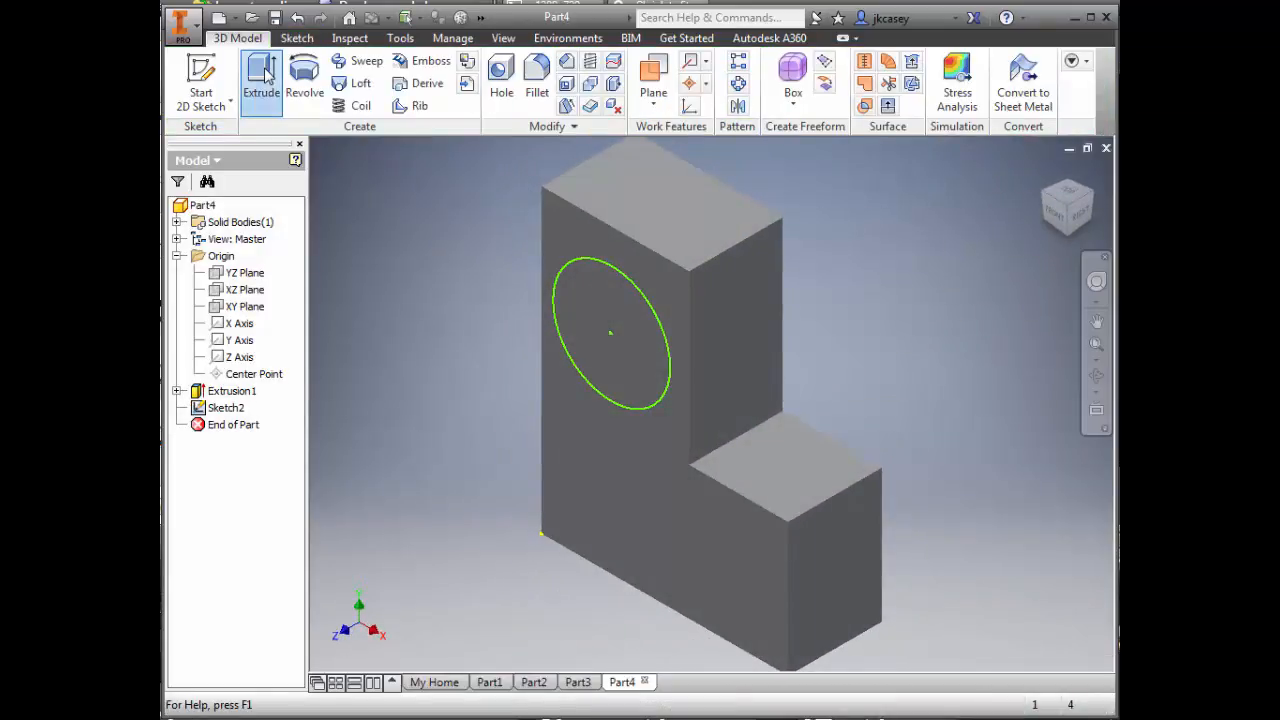
Extrude the circle 0.5 in outward from the front face in Direction 1, joined to the L-shaped body.
click(261, 80)
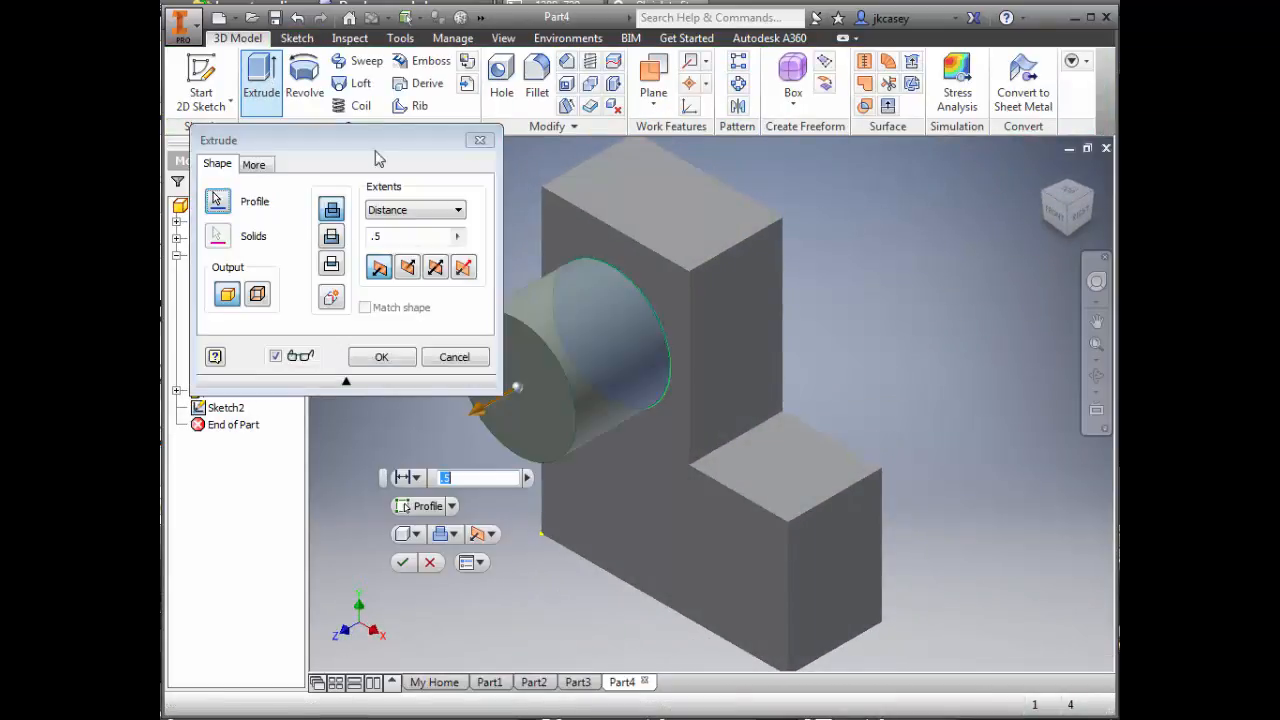
click(408, 268)
click(378, 267)
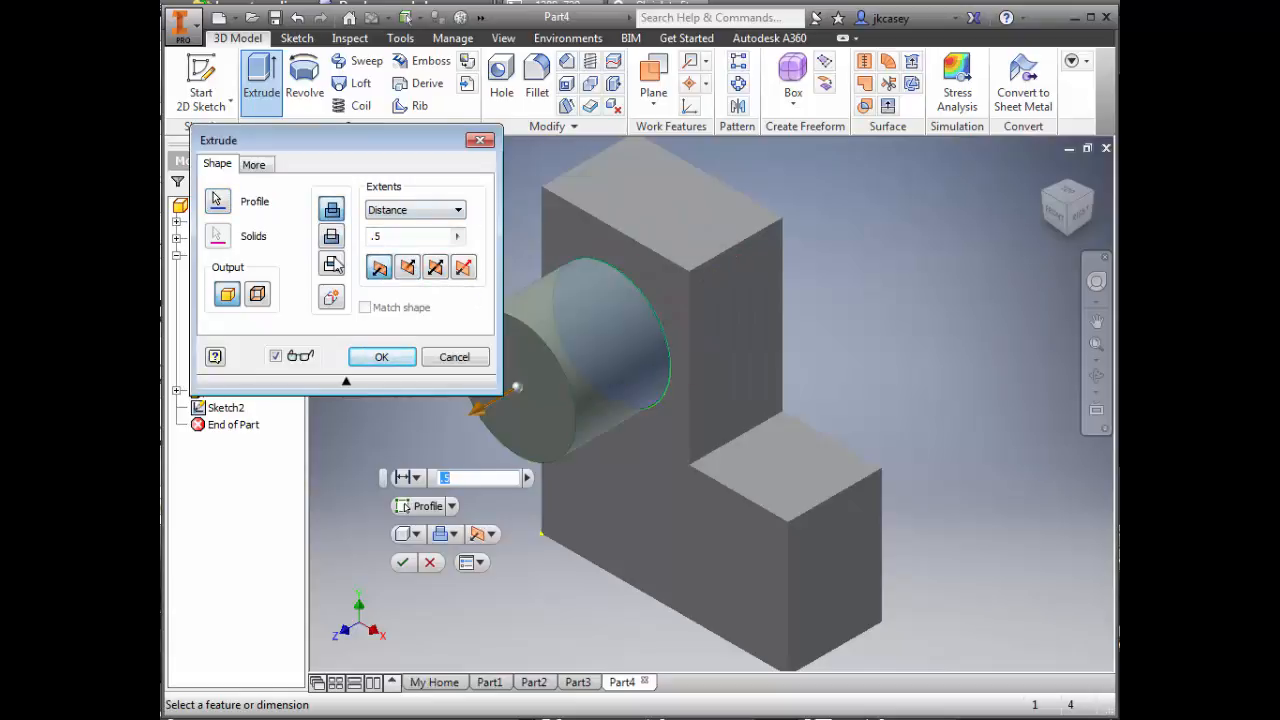
click(386, 357)
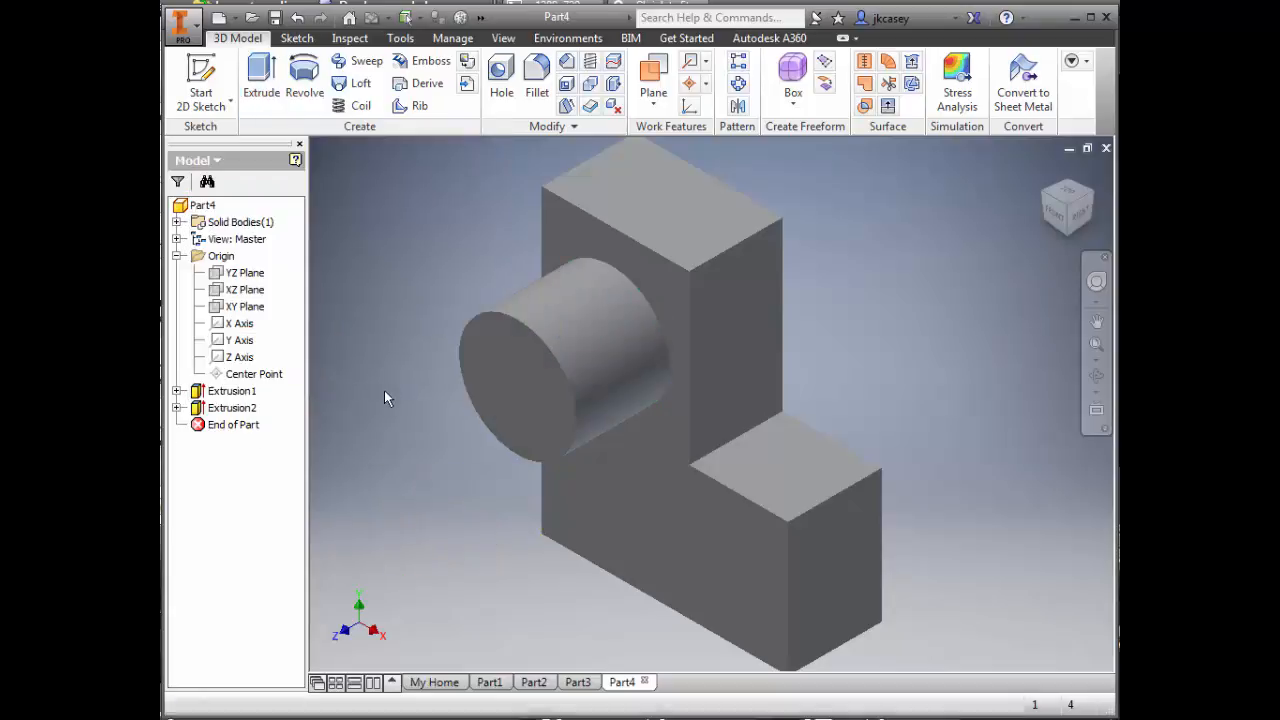
Sketch a circle about 0.37 in in diameter on the cylindrical boss's front face, concentric with the boss, and finish the sketch.
click(511, 386)
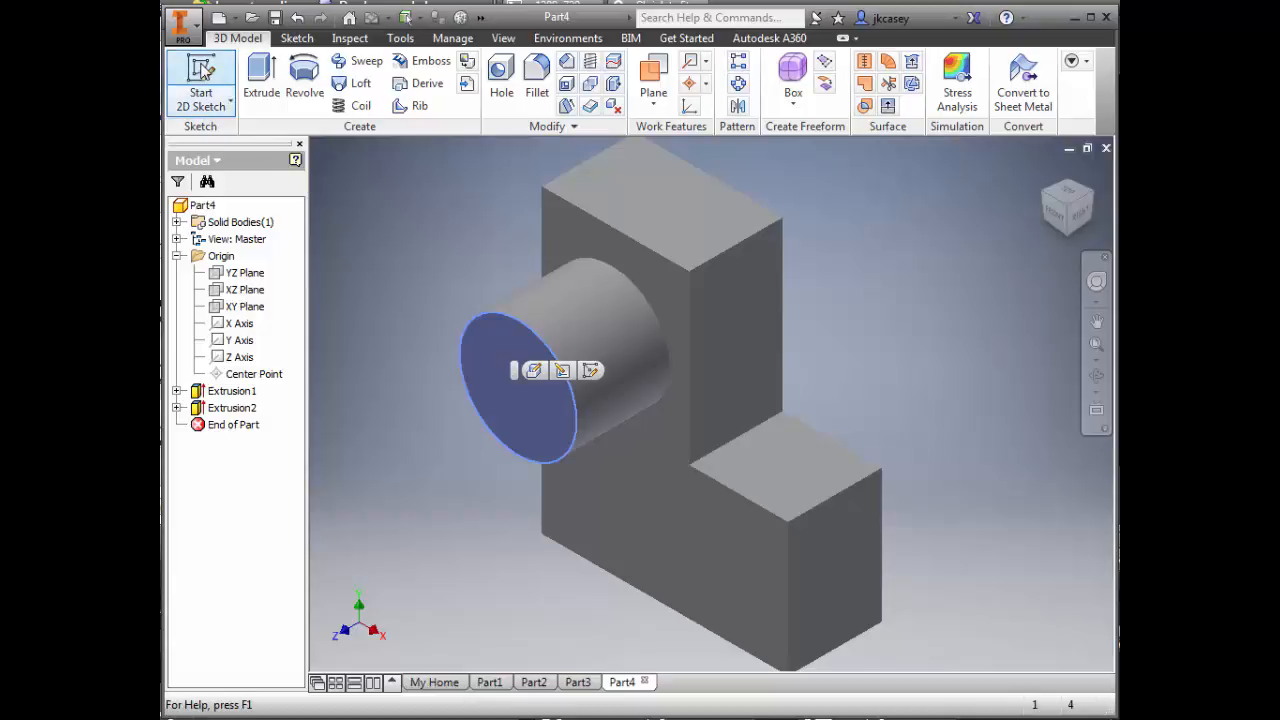
click(592, 372)
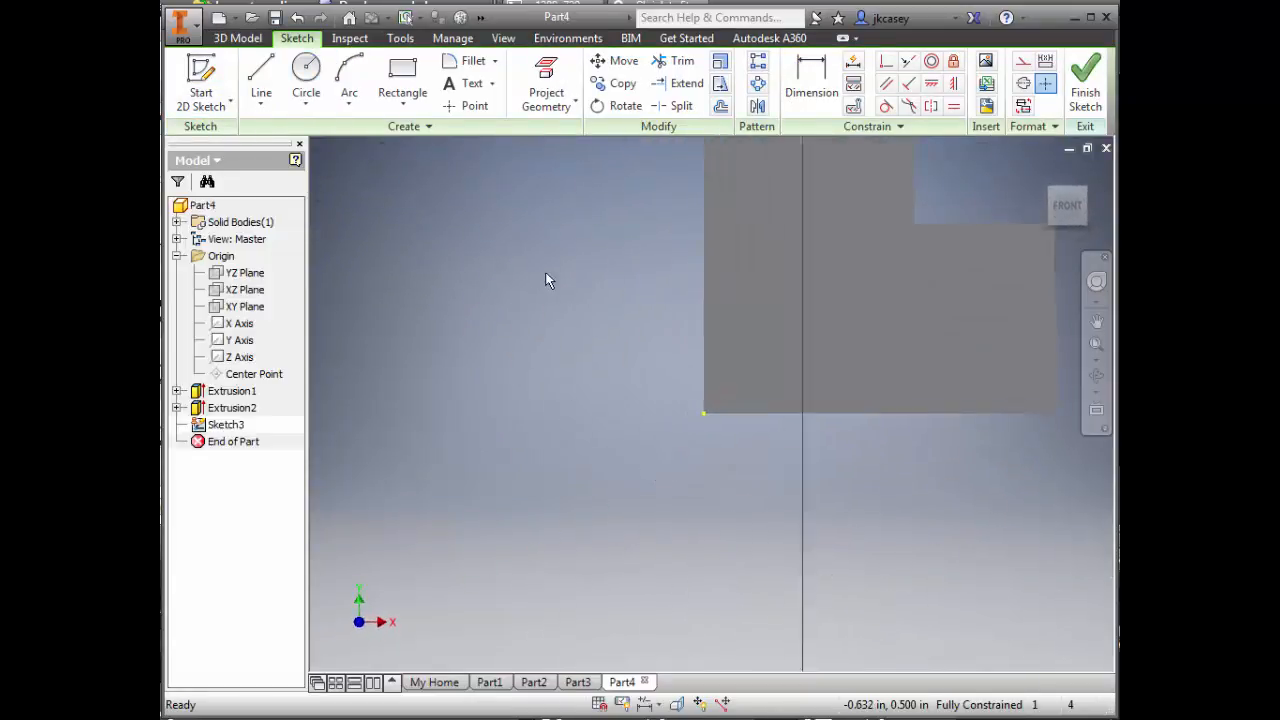
click(306, 75)
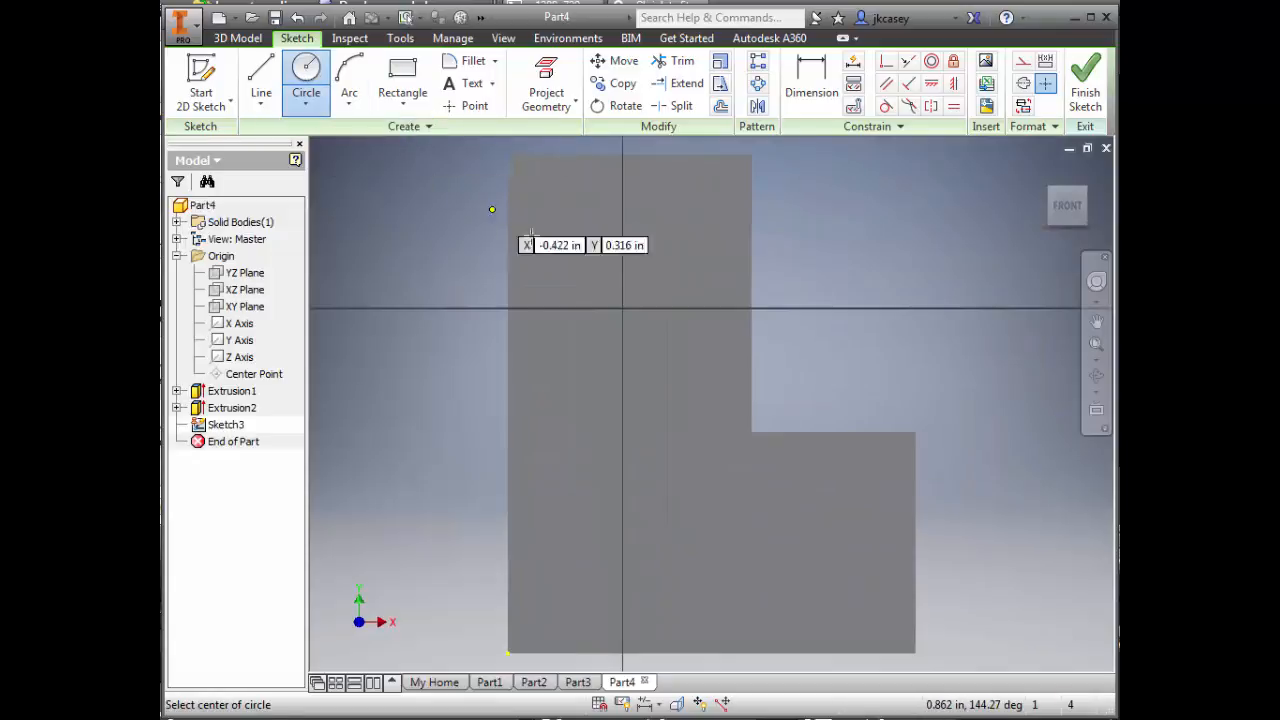
click(623, 309)
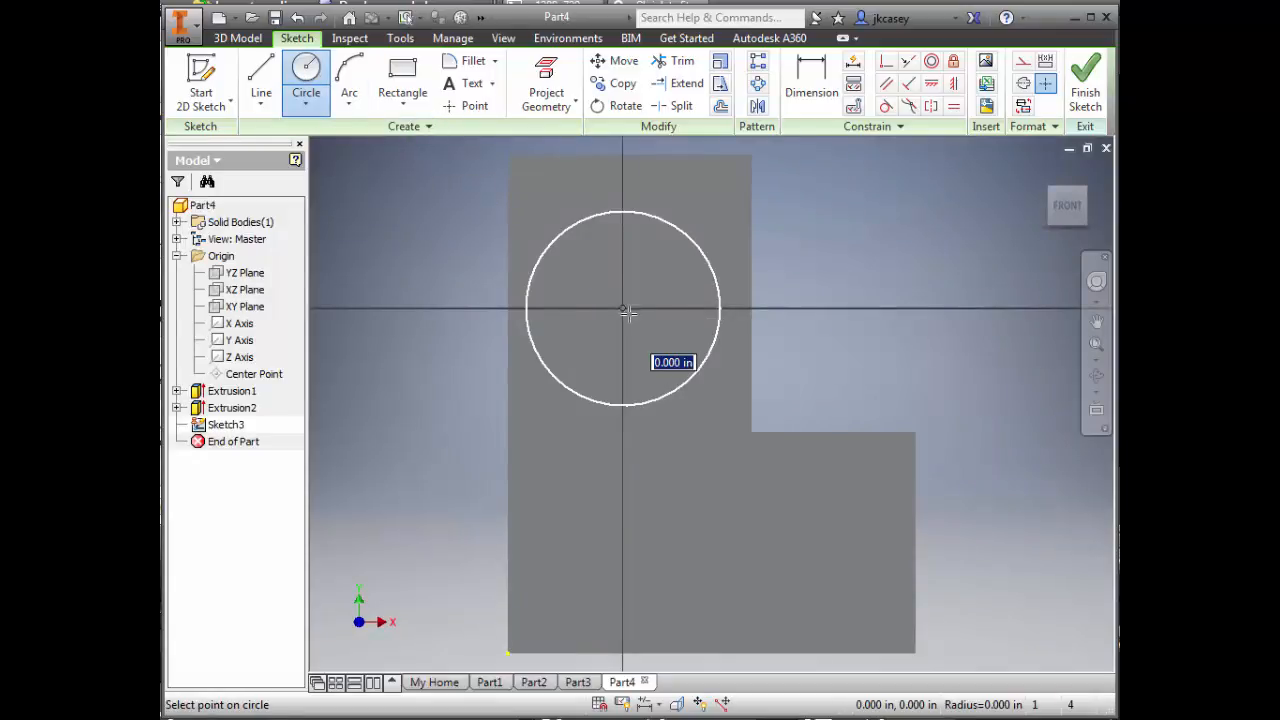
click(667, 340)
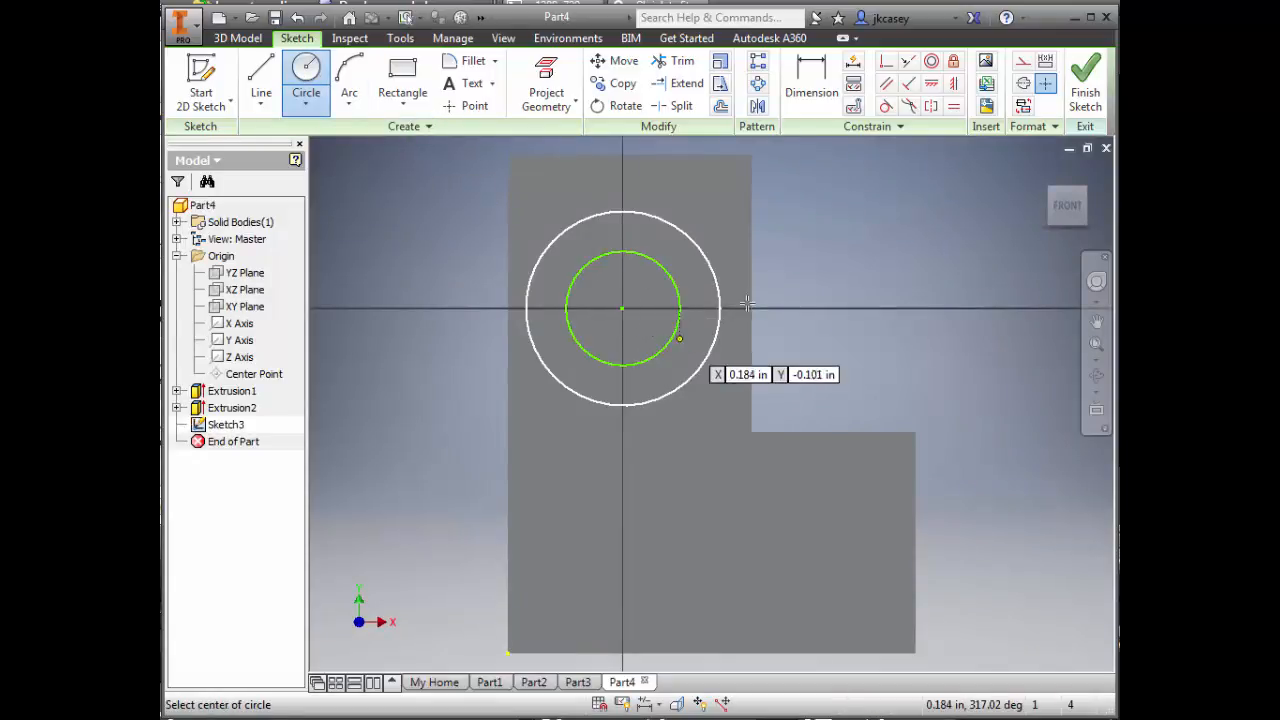
click(1087, 88)
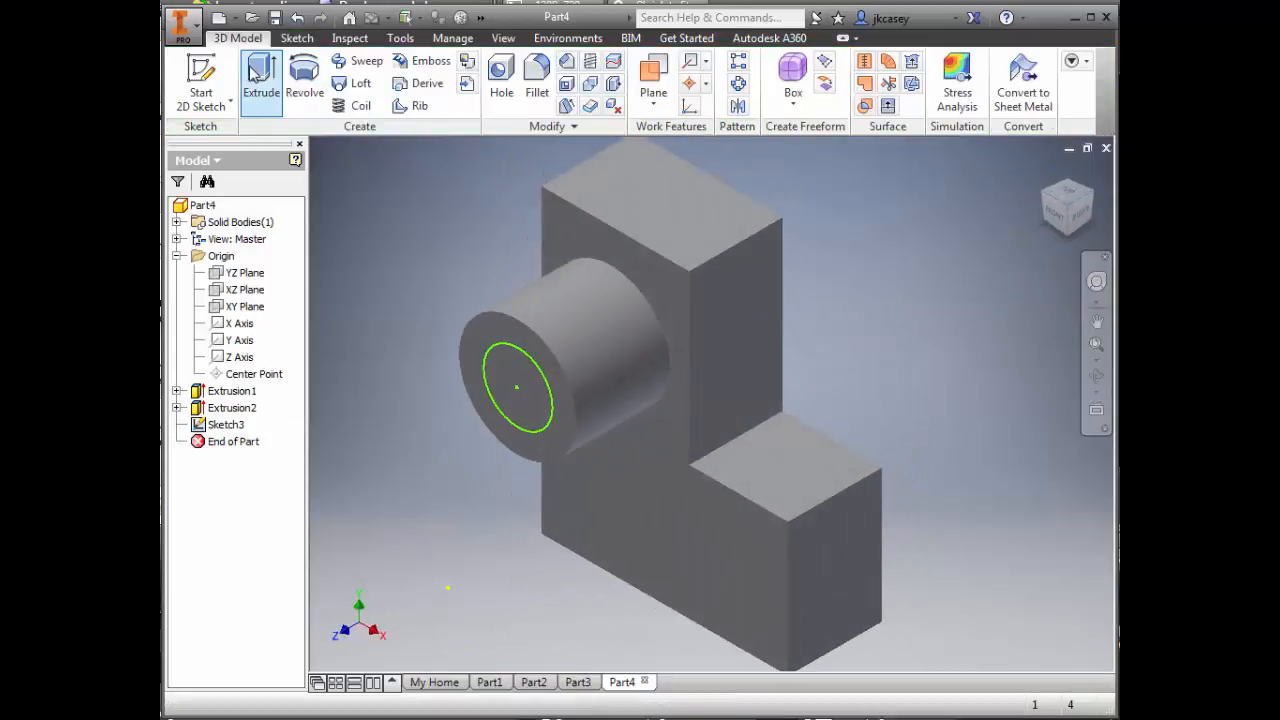
Extrude the inner circle as a cut in Direction 2 with extents All, through the boss and the L-shaped body.
click(256, 72)
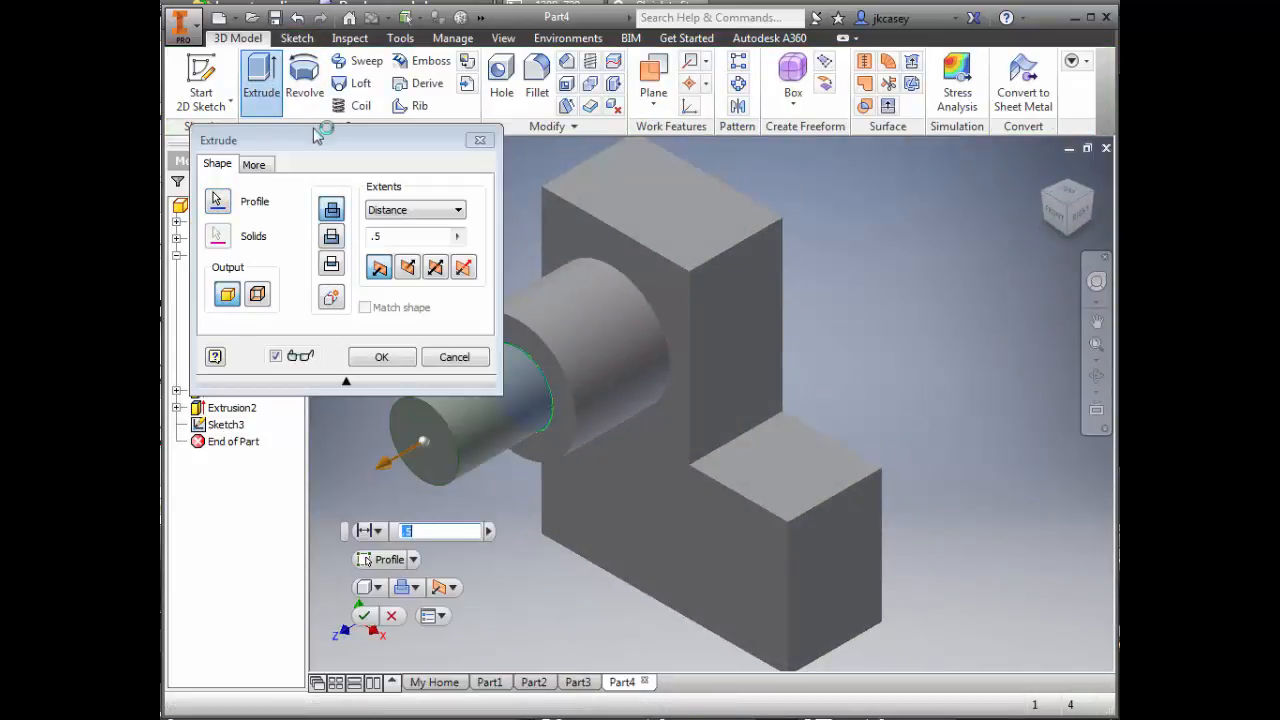
drag(763, 160, 930, 201)
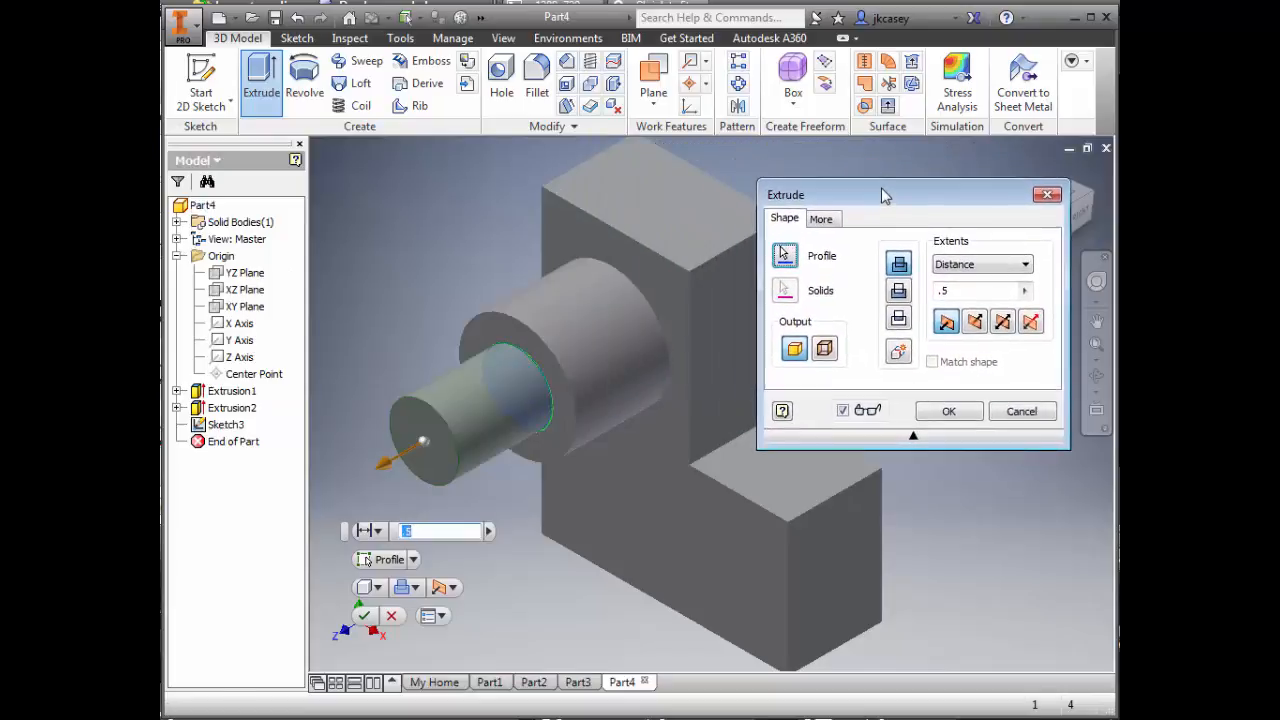
click(974, 321)
click(899, 290)
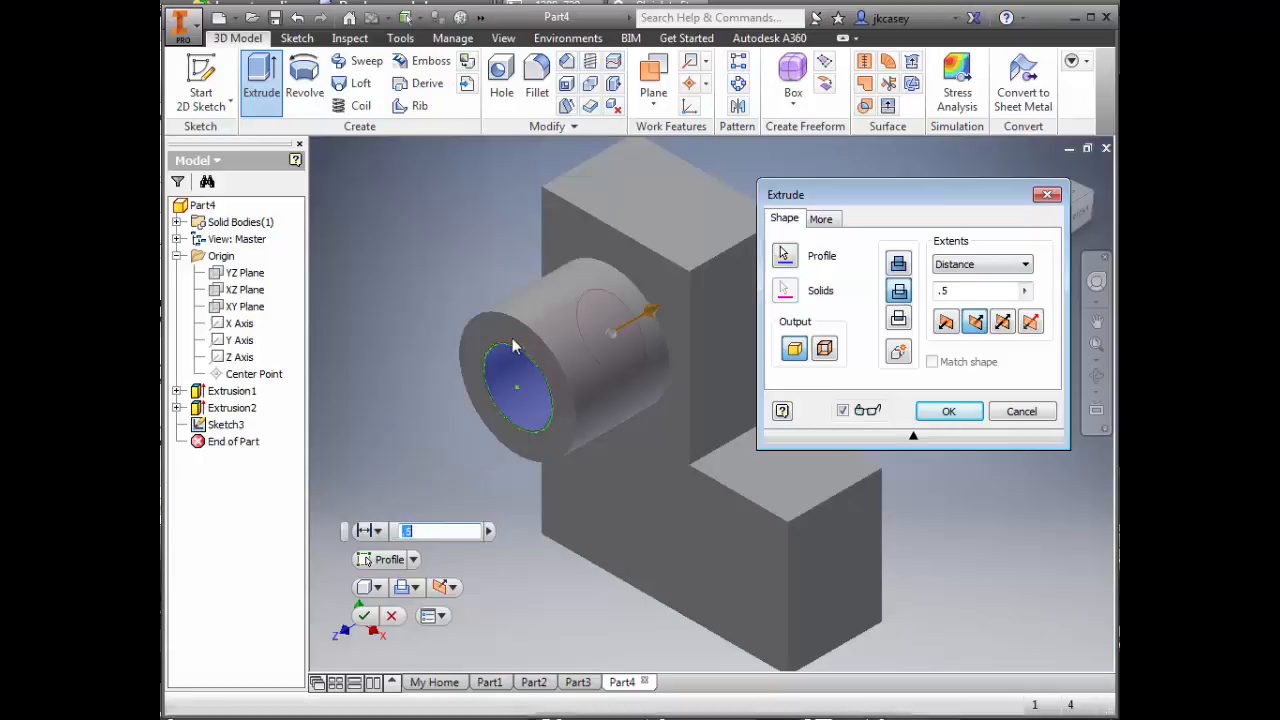
click(961, 294)
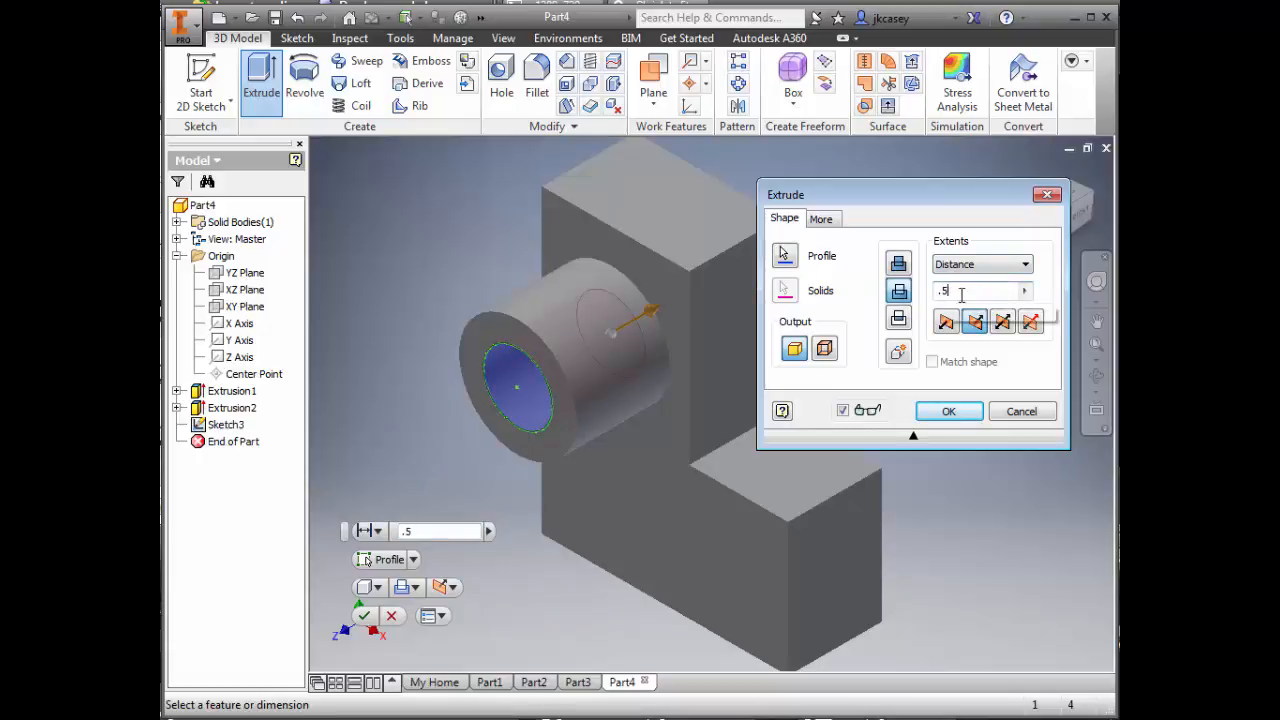
click(970, 265)
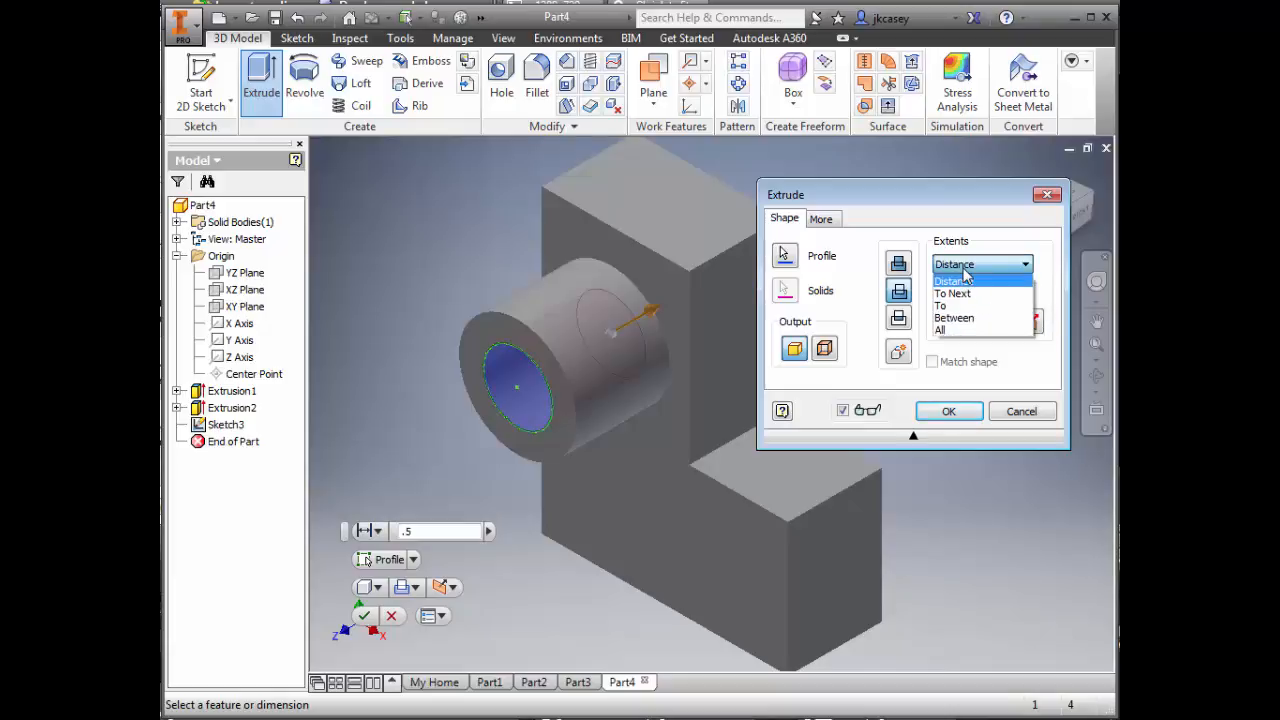
click(960, 329)
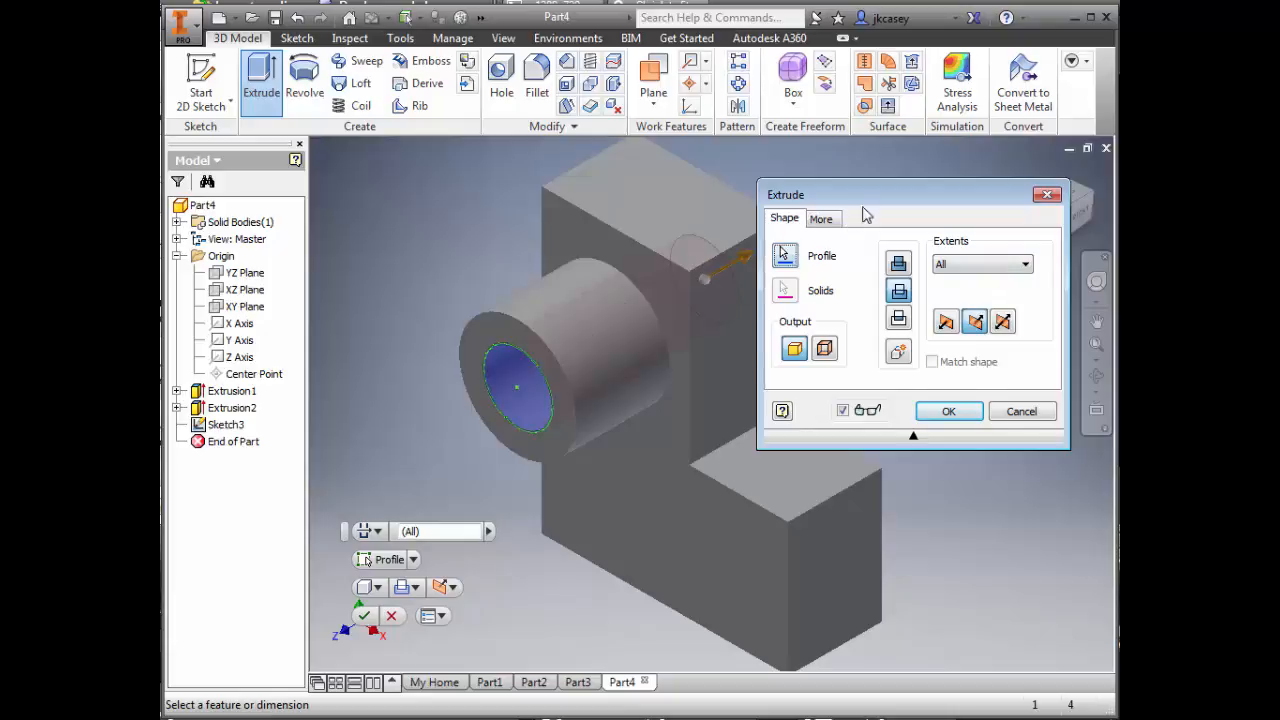
drag(862, 199, 868, 369)
drag(750, 256, 650, 300)
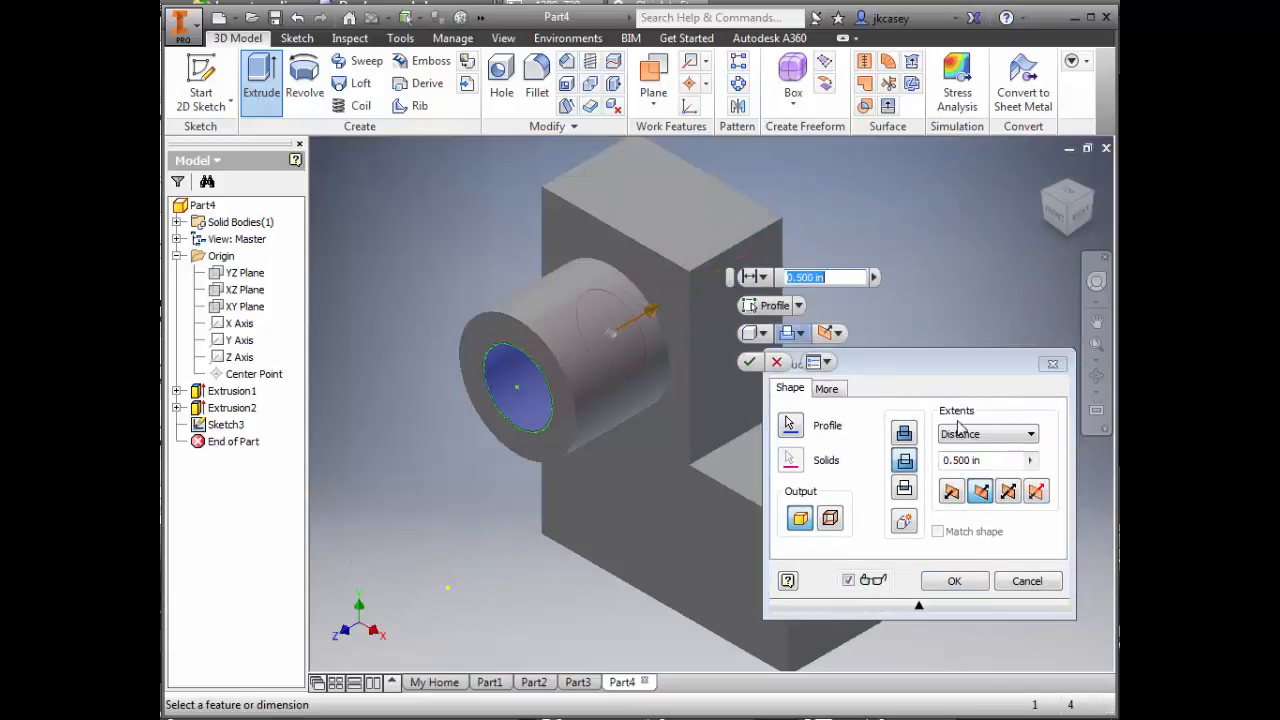
click(985, 433)
click(966, 489)
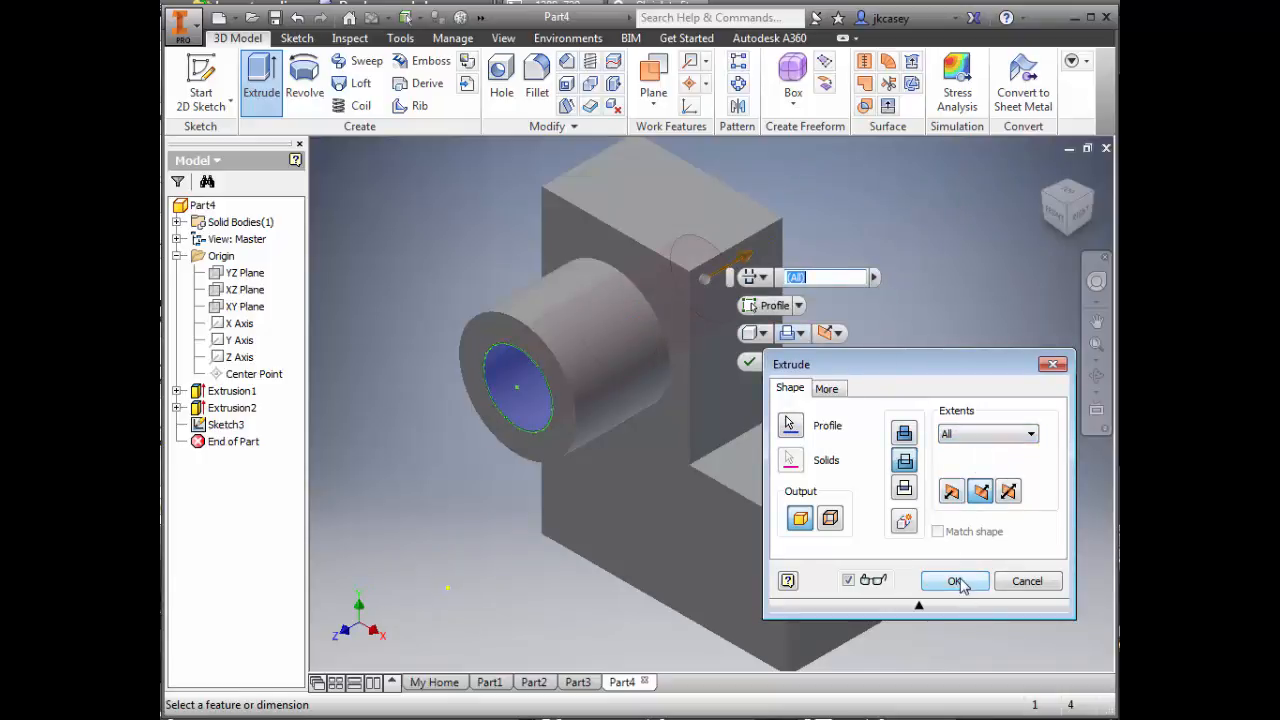
click(955, 582)
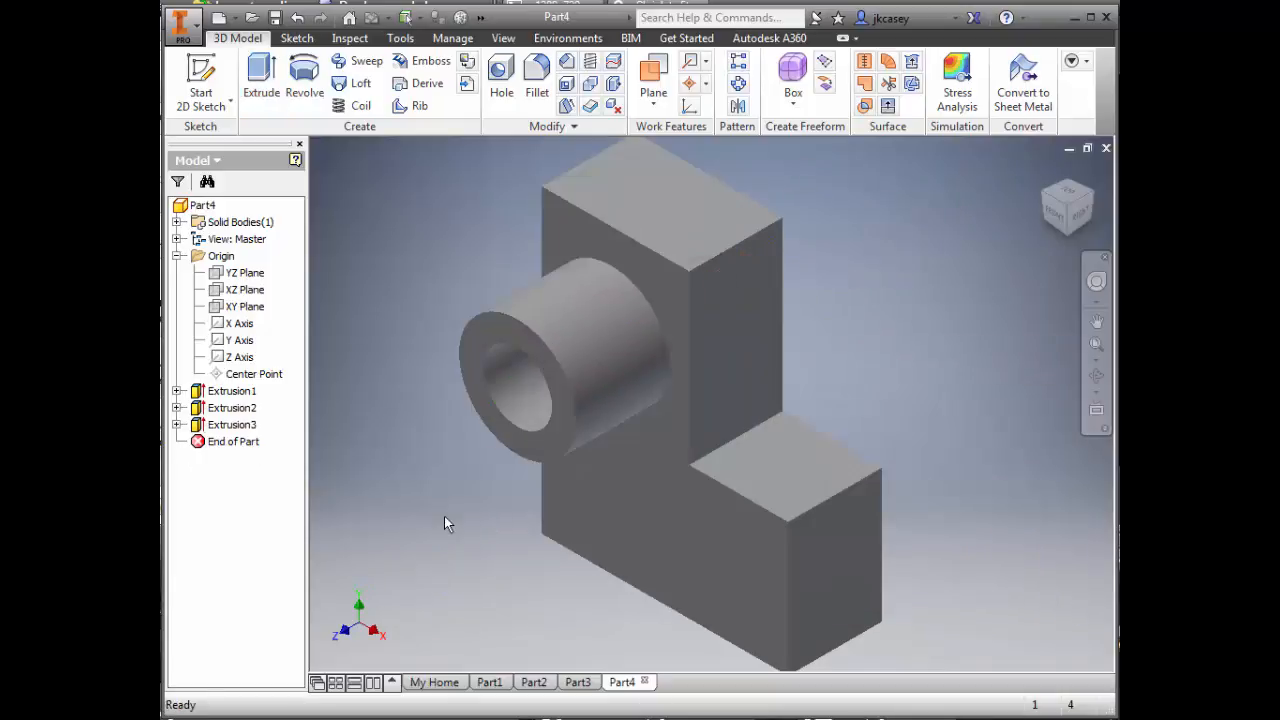